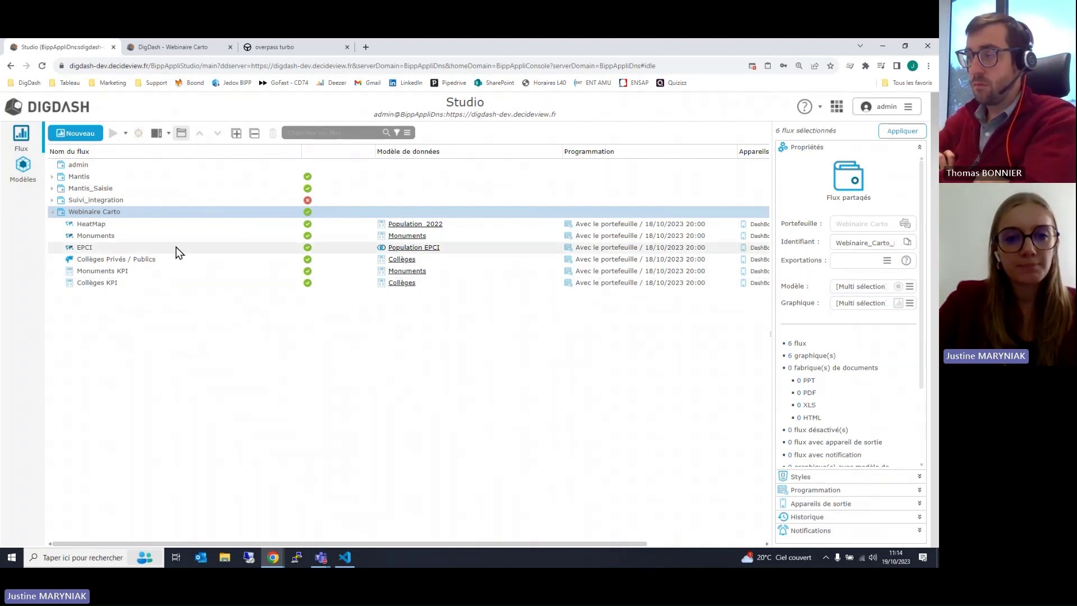
- Open the Population_2022 data model of the HeatMap flow and proceed from its Excel source to the column configuration
left_click(422, 225)
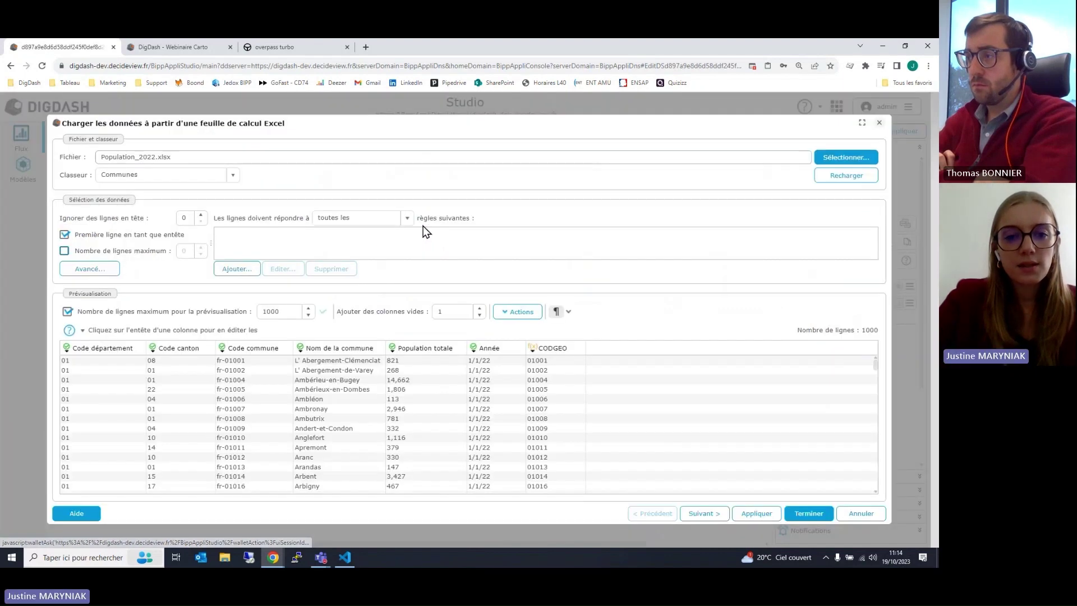
left_click_drag(500, 125, 503, 114)
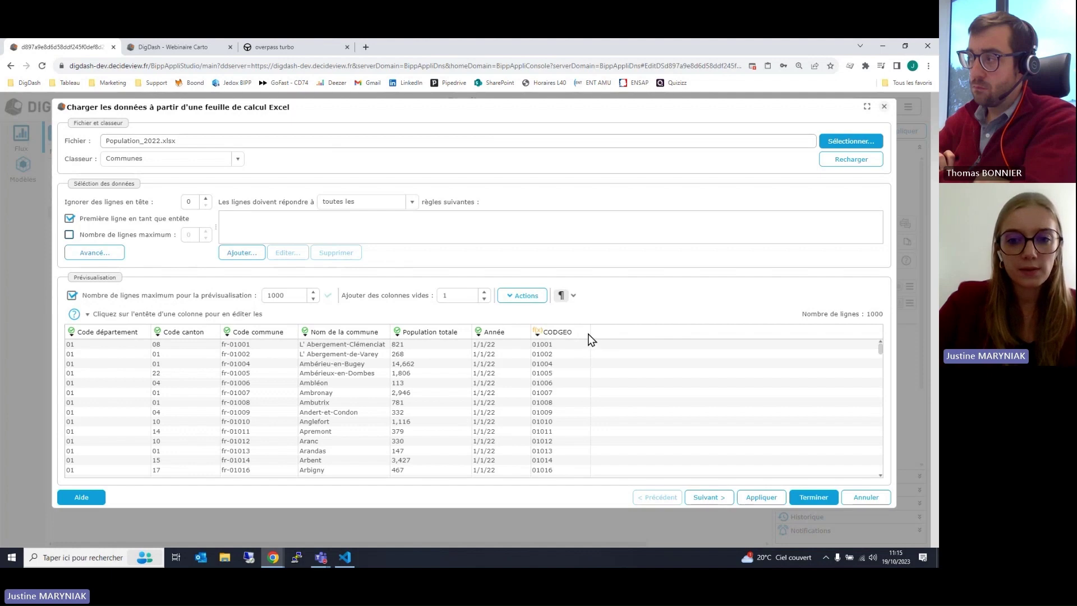
left_click(708, 497)
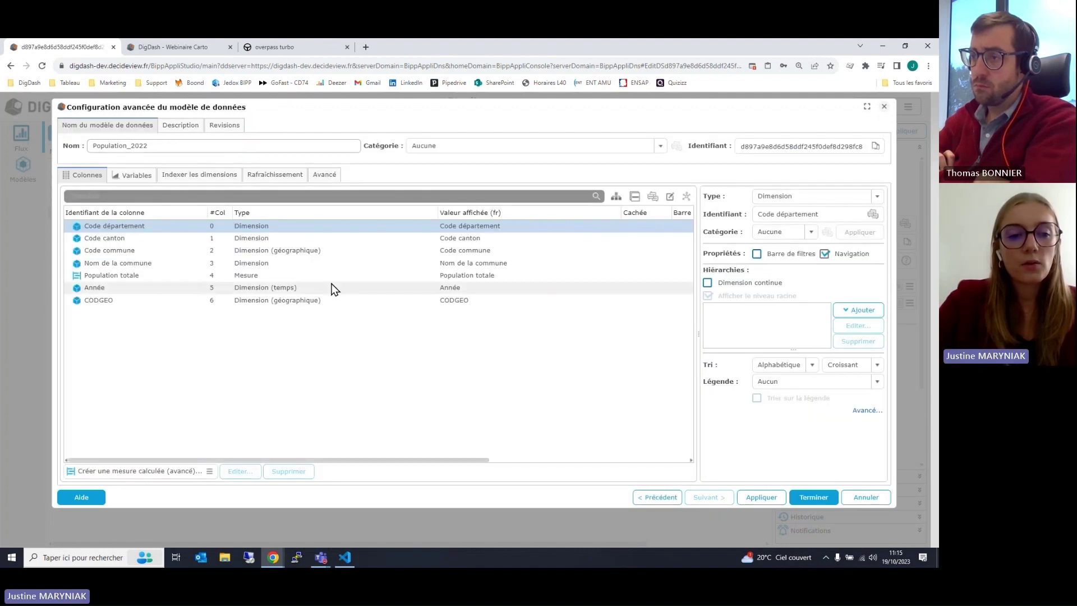
- Review the Code commune, Population totale and Année column settings, and close the data model without saving
left_click(125, 252)
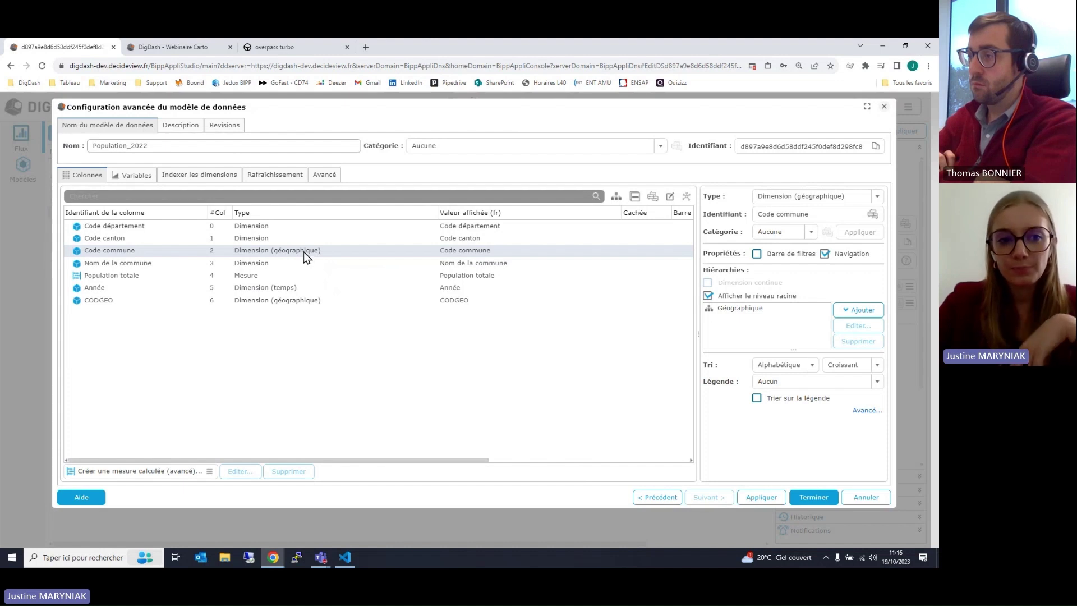
left_click(187, 278)
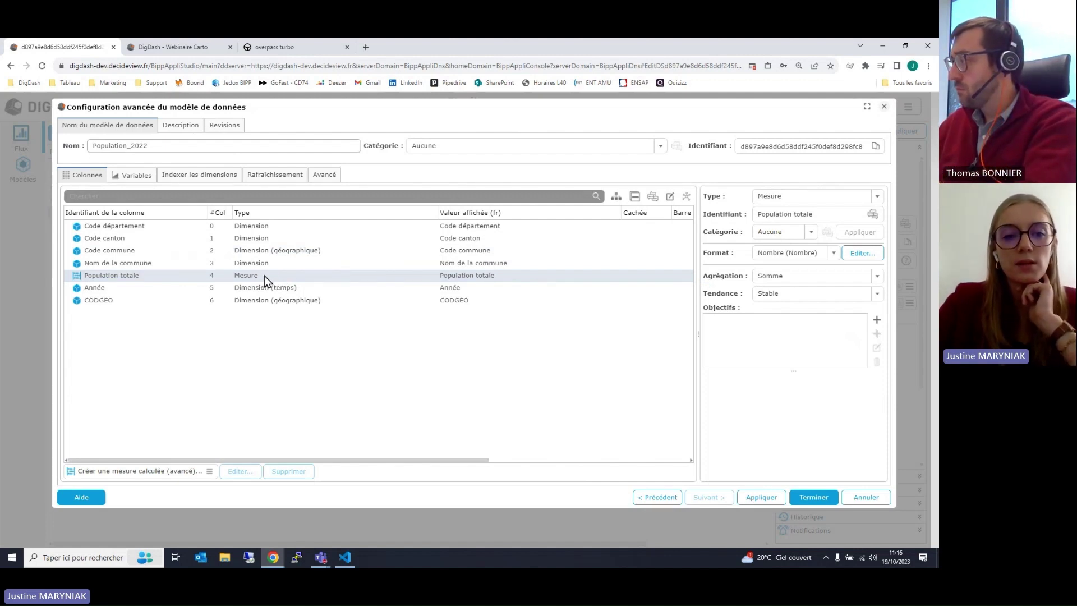
left_click(288, 289)
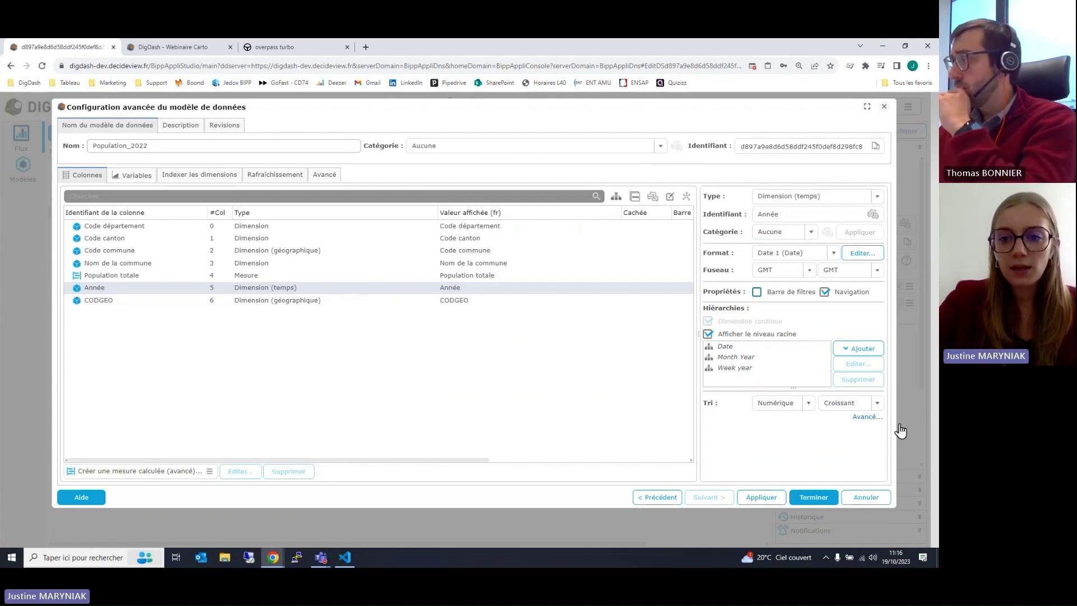
left_click(867, 497)
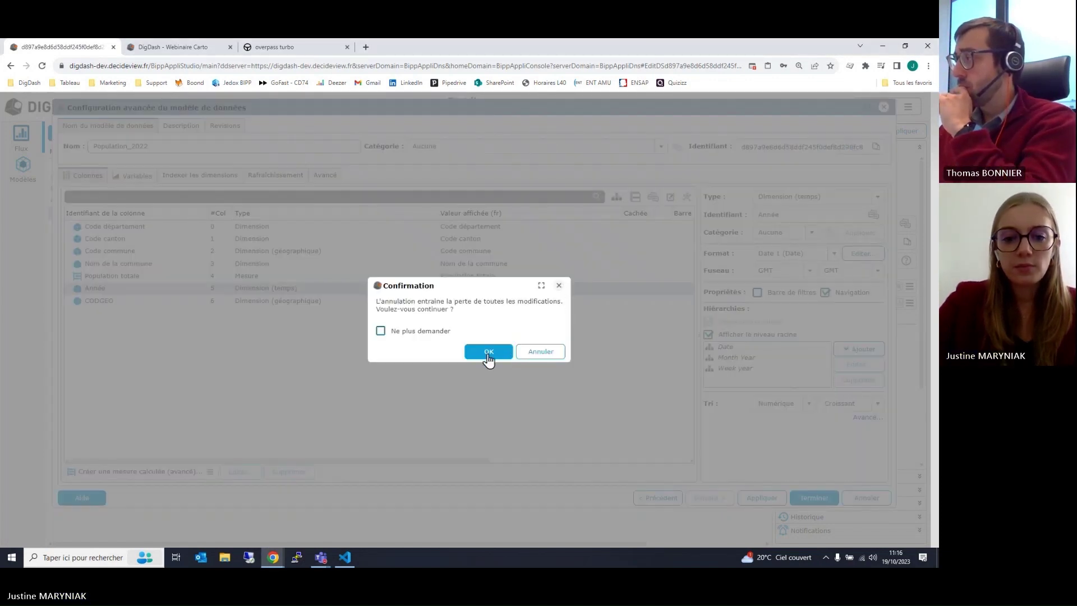
left_click(508, 352)
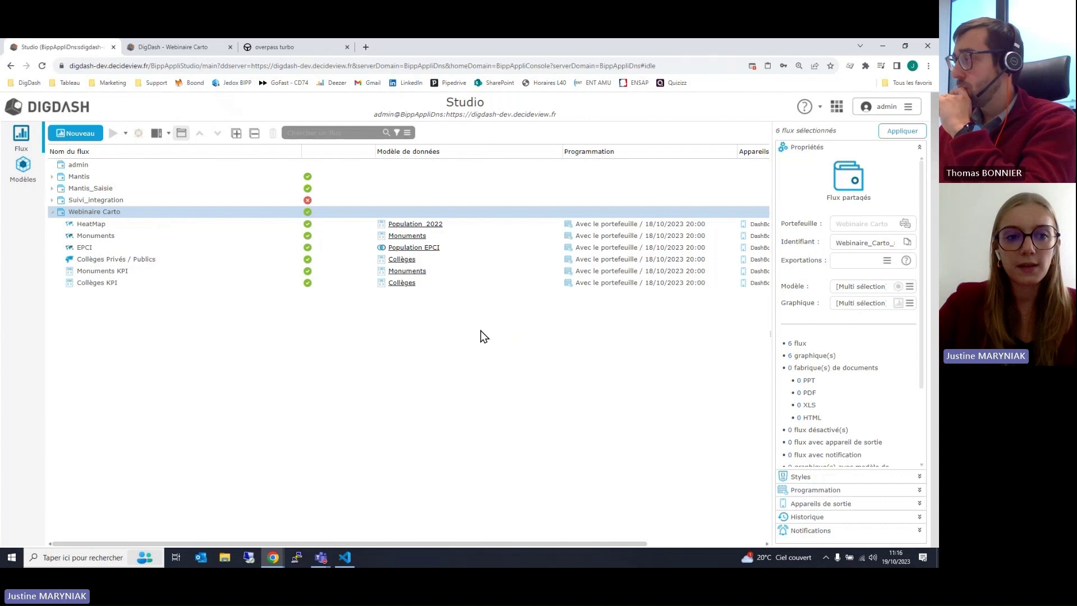
- Look up the Carte type among the new chart types, and open the existing HeatMap flow's properties instead
left_click(81, 134)
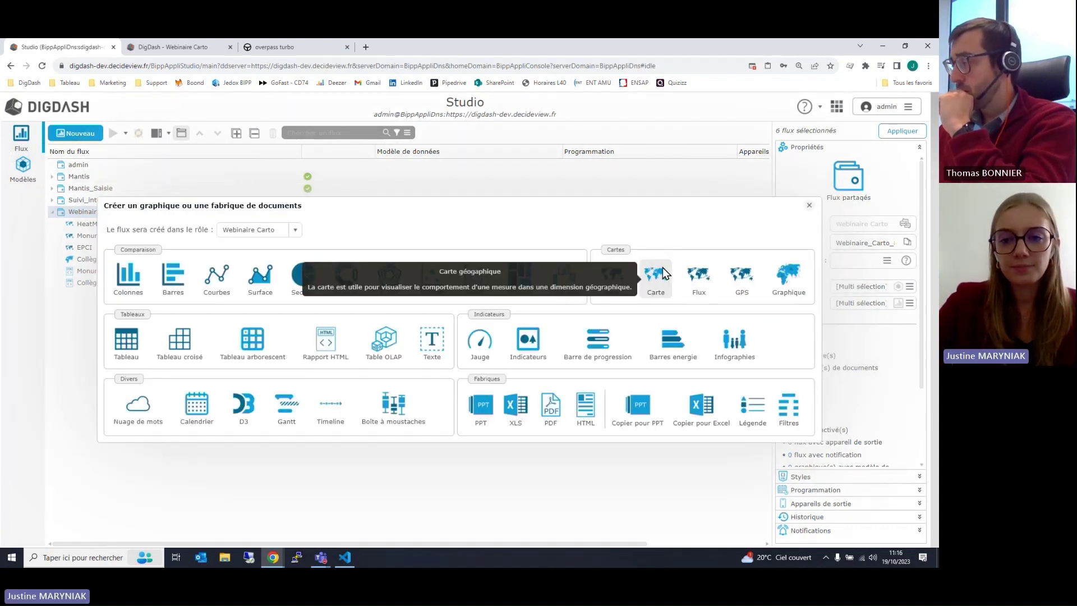
left_click(810, 205)
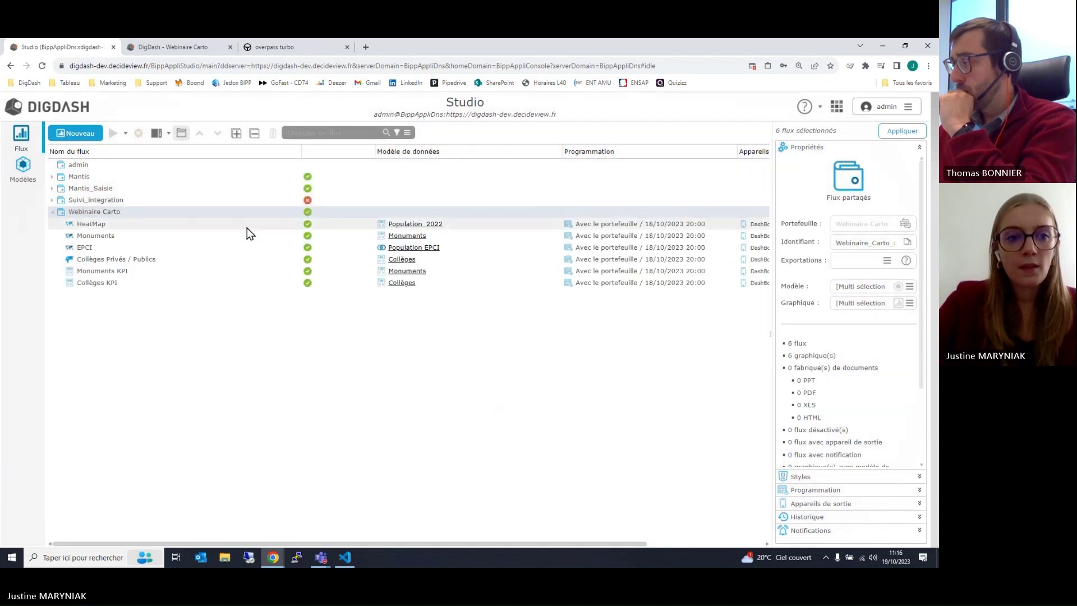
double_click(200, 225)
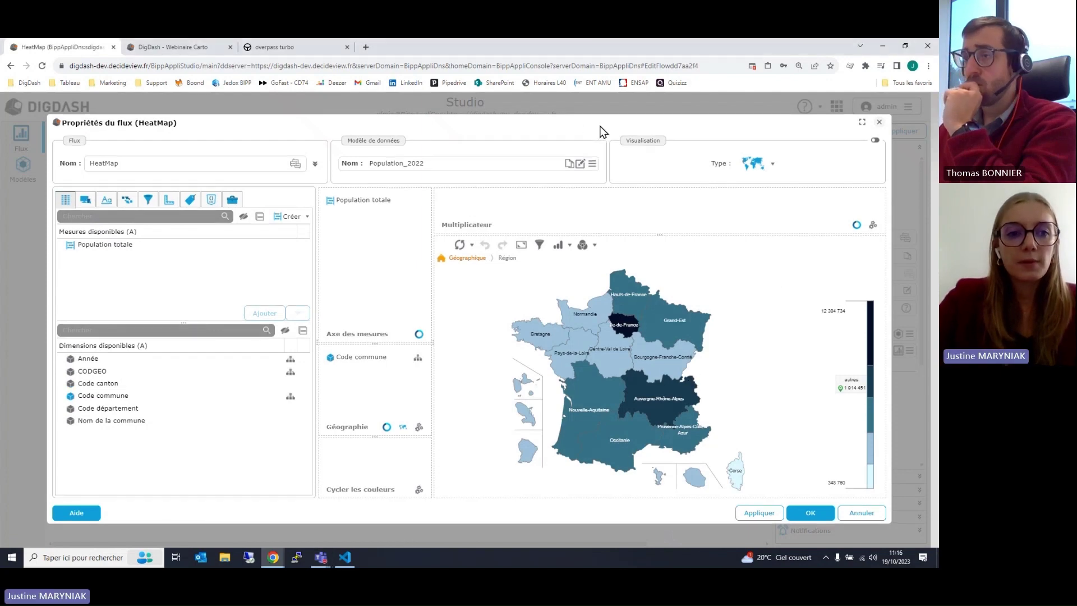
left_click_drag(603, 132, 603, 129)
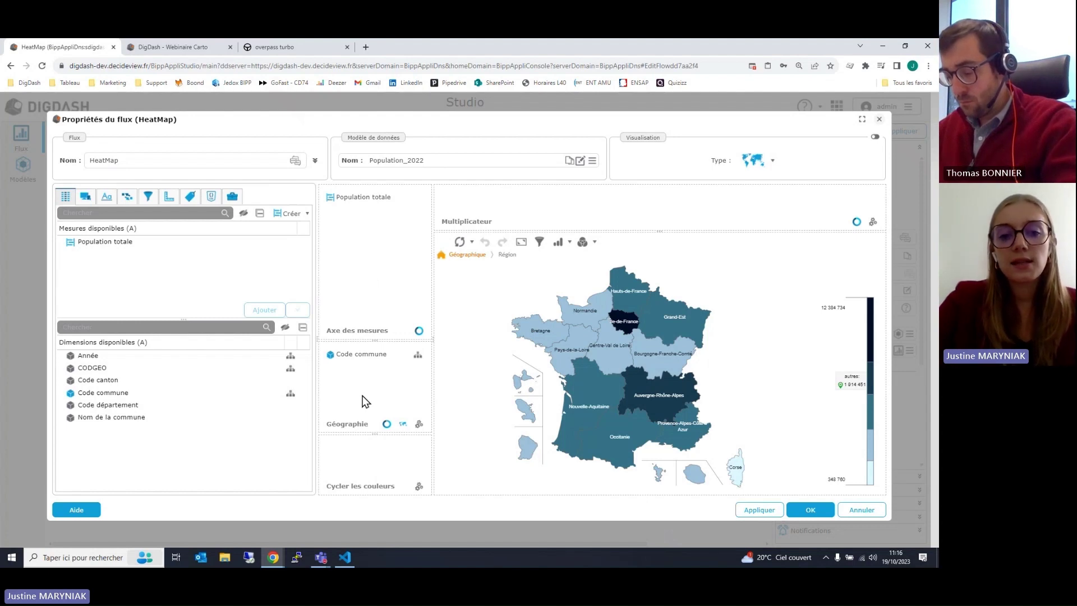
- Examine the levels of the Géographique hierarchy available for the Code commune dimension on the Géographie axis
left_click(355, 356)
mouse_move(393, 363)
mouse_move(531, 365)
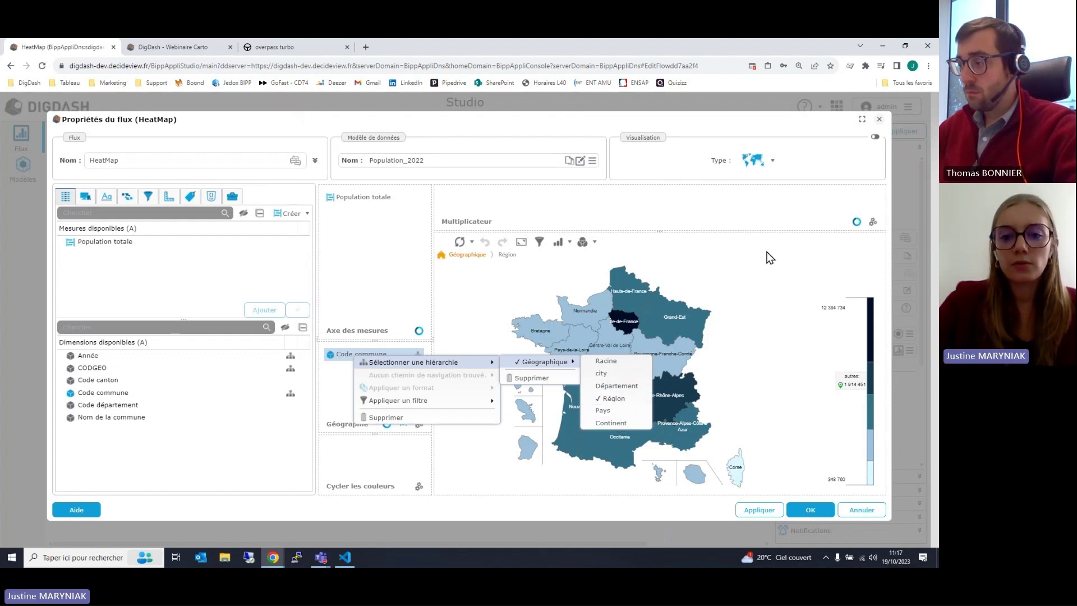
left_click(340, 356)
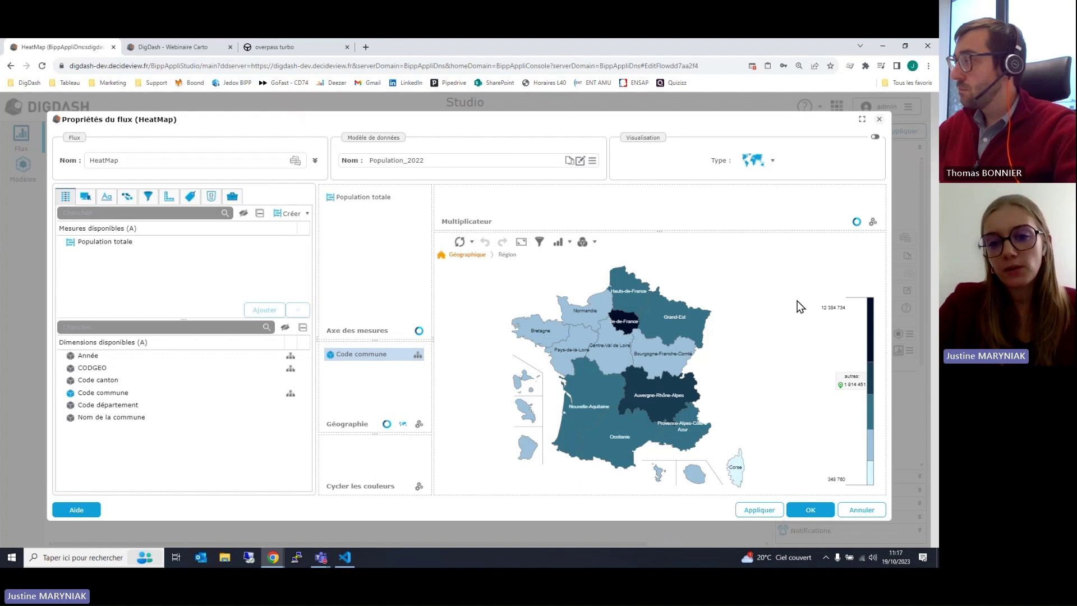
- Drill the map preview down through Auvergne-Rhône-Alpes into Rhône, and return to the Région level
mouse_move(663, 408)
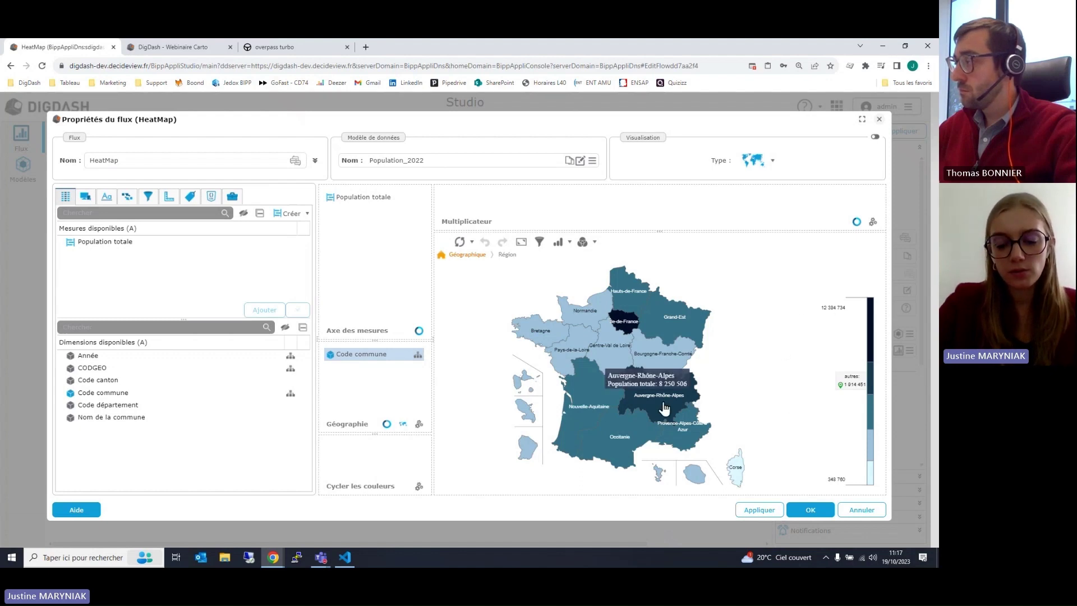
left_click(660, 414)
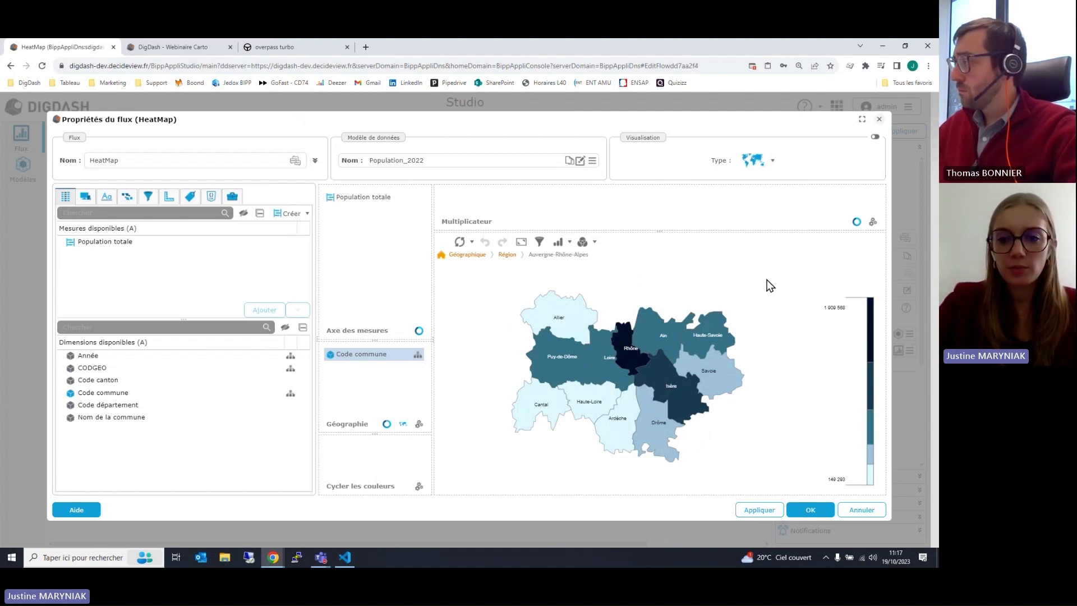
left_click(631, 358)
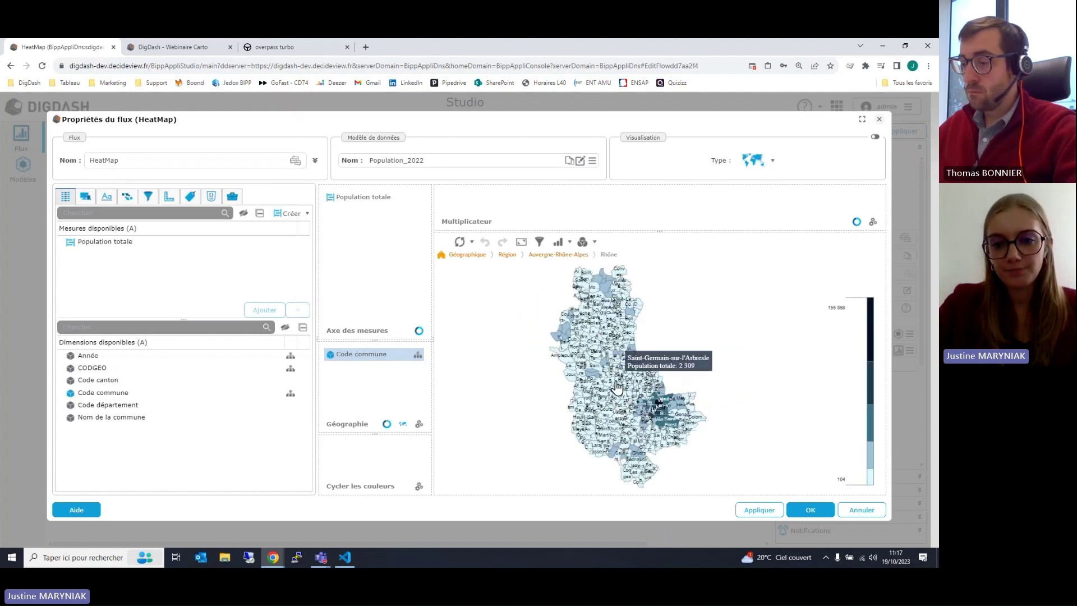
left_click(560, 259)
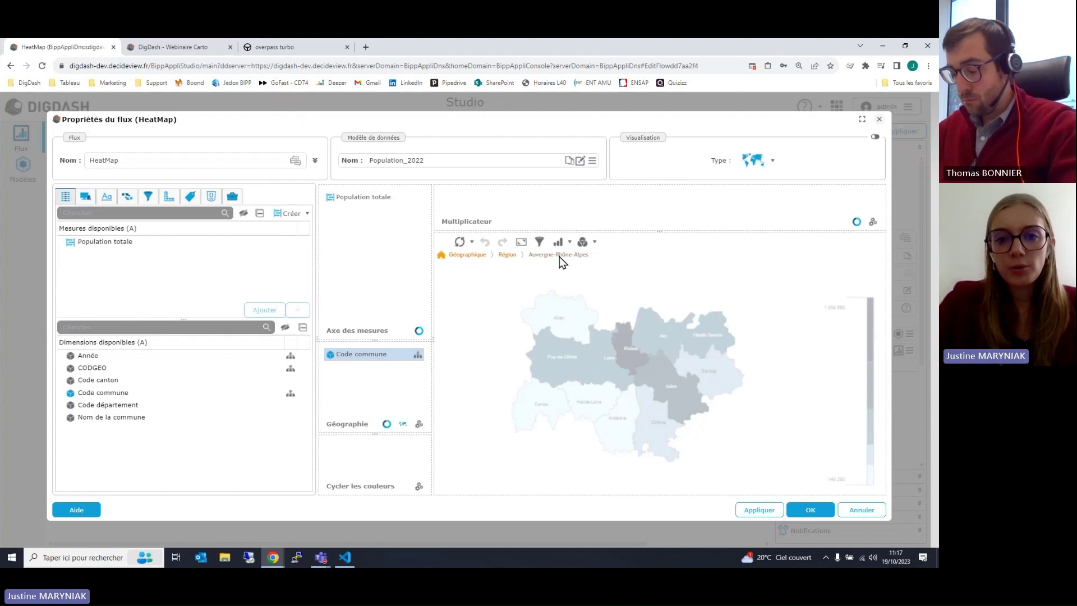
left_click(511, 254)
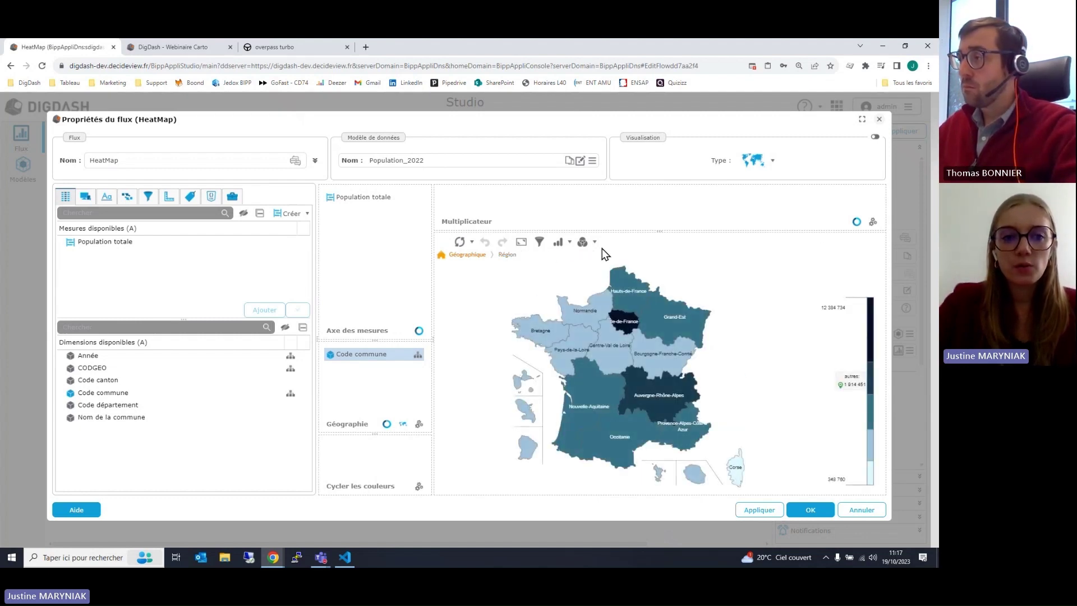
- Examine the map's visualisation parameters, including the legend bar and Jenks method, and its label settings
left_click(233, 197)
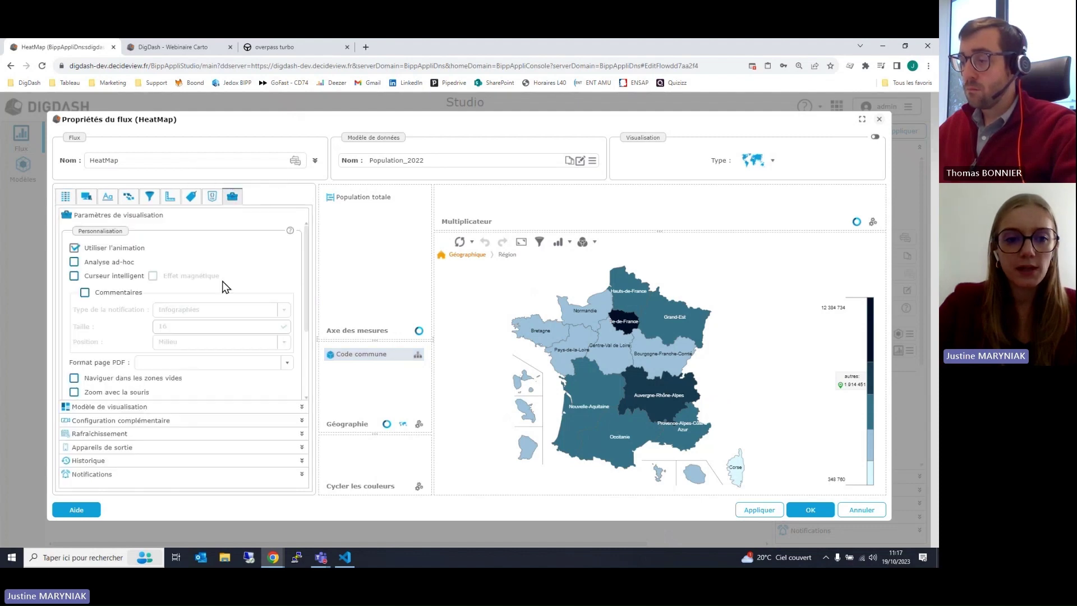
scroll(228, 273, "down", 2)
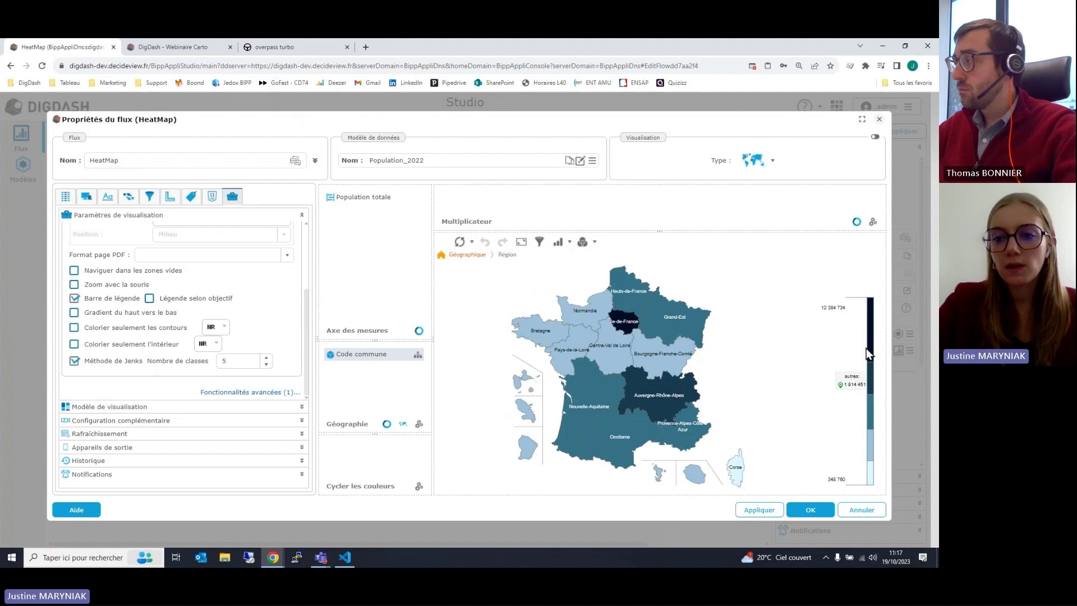
mouse_move(873, 325)
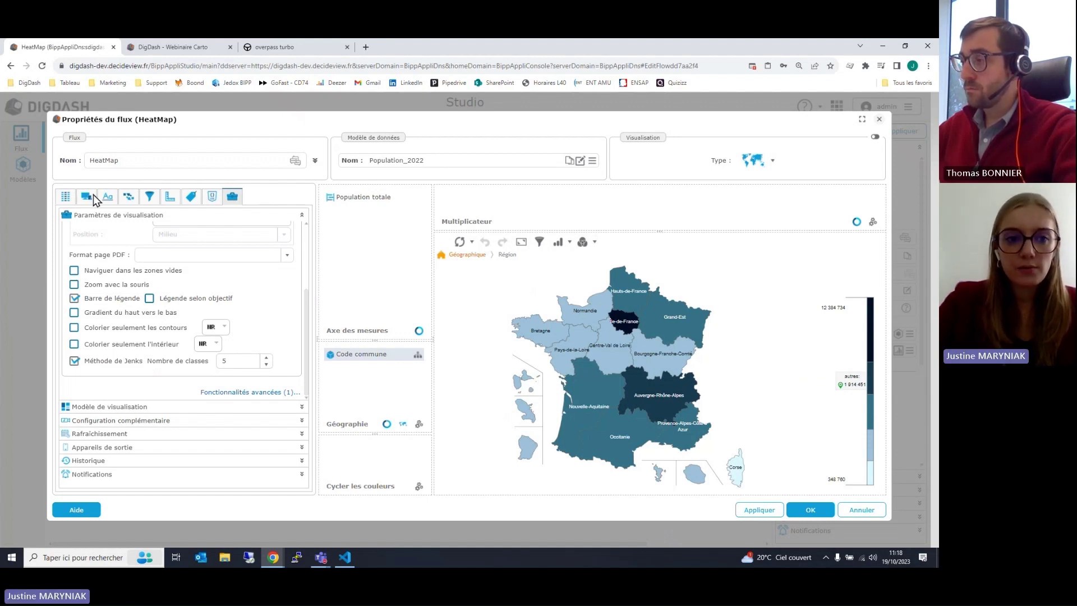
left_click(193, 197)
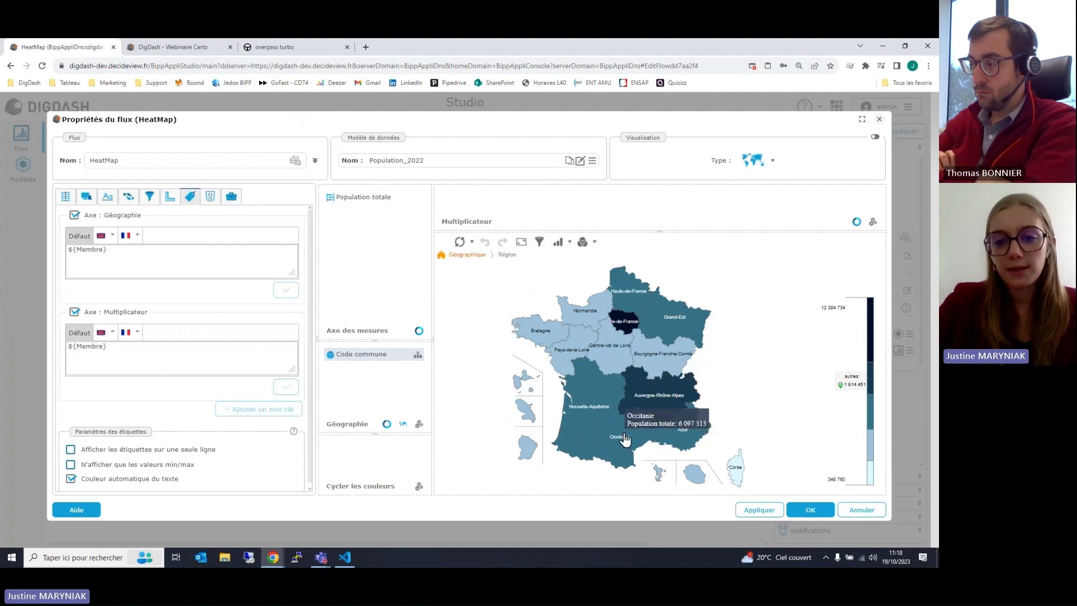
- Drill the map through Auvergne-Rhône-Alpes into Puy-de-Dôme and back to the regions, and close the flow without saving
left_click(660, 404)
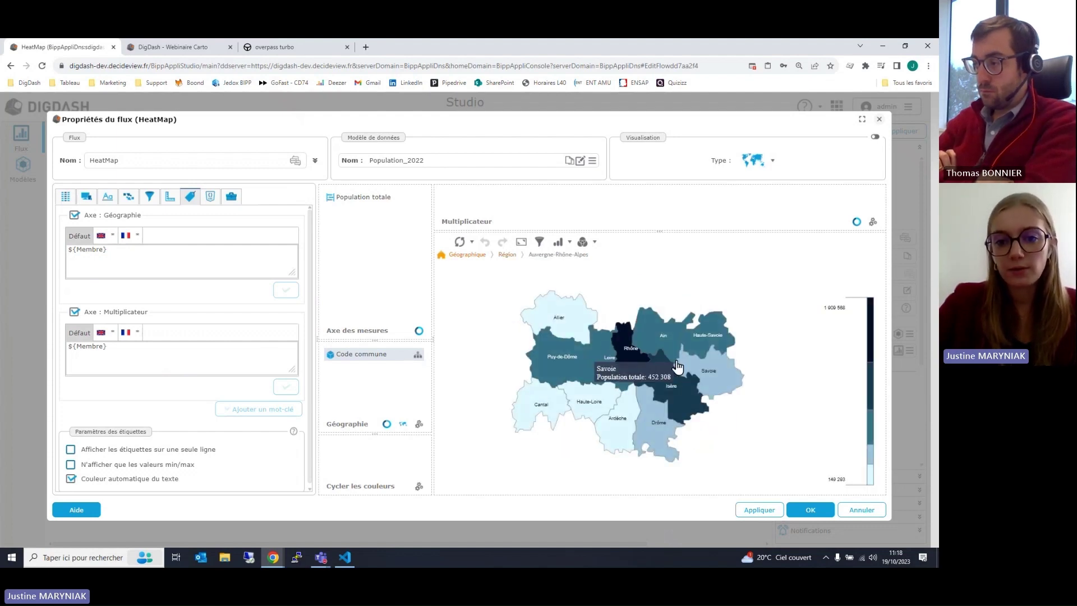
left_click(560, 361)
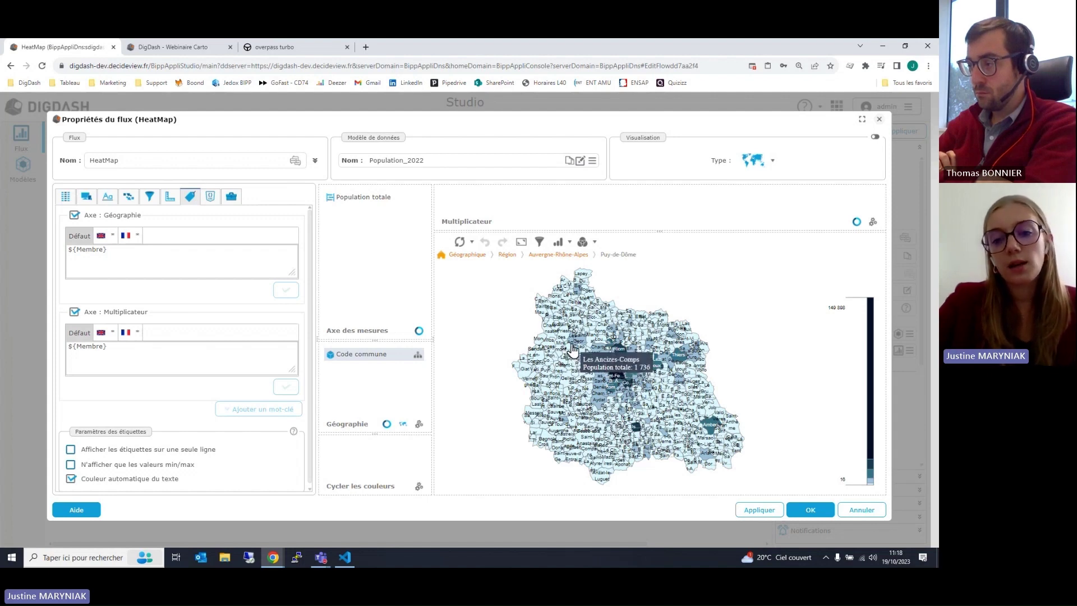
left_click(575, 255)
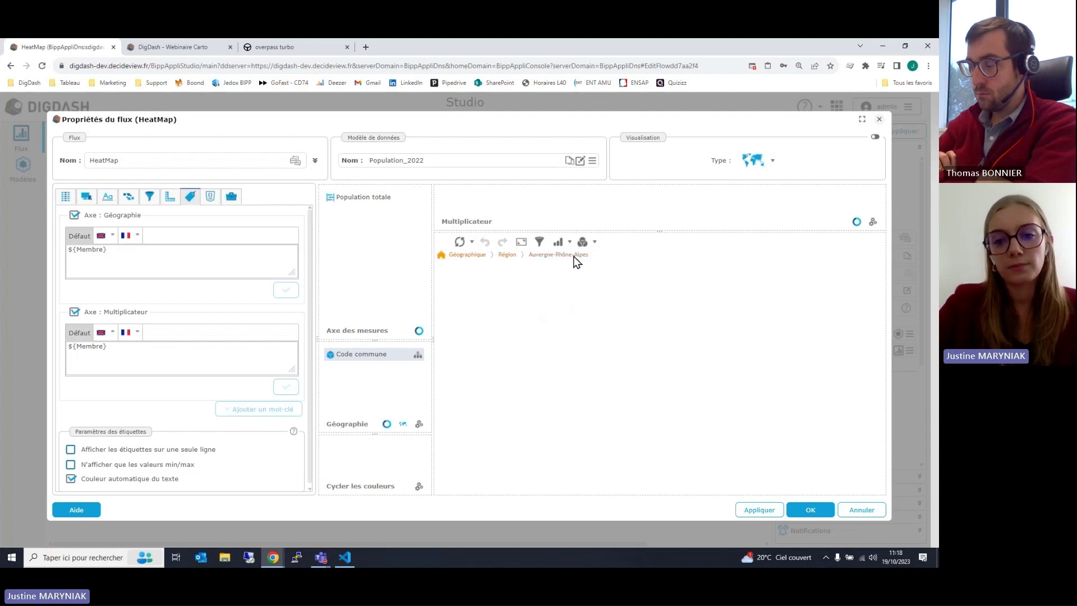
left_click(501, 257)
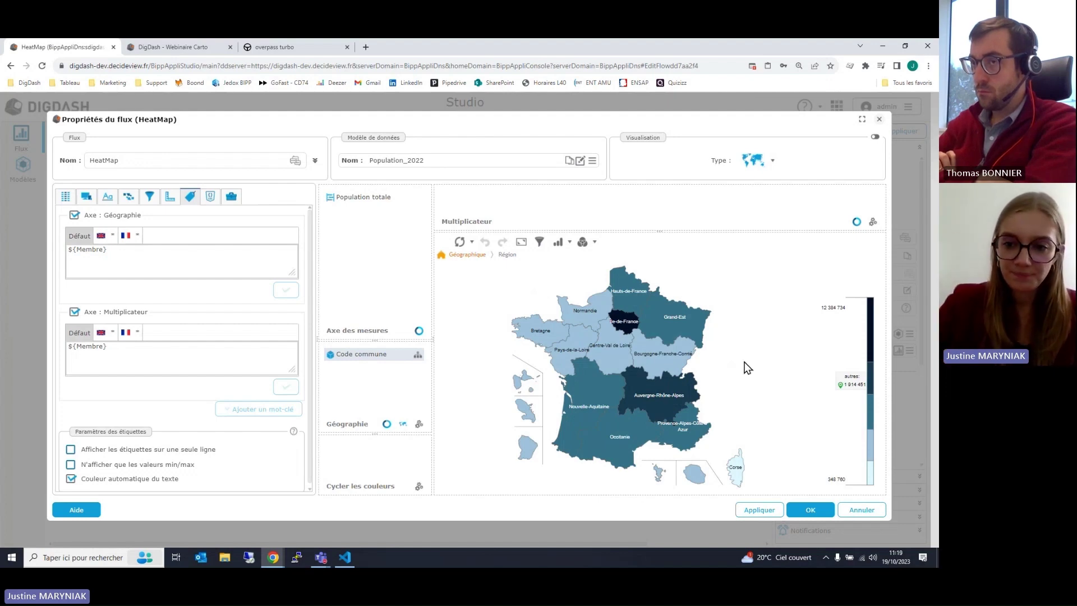
left_click(862, 511)
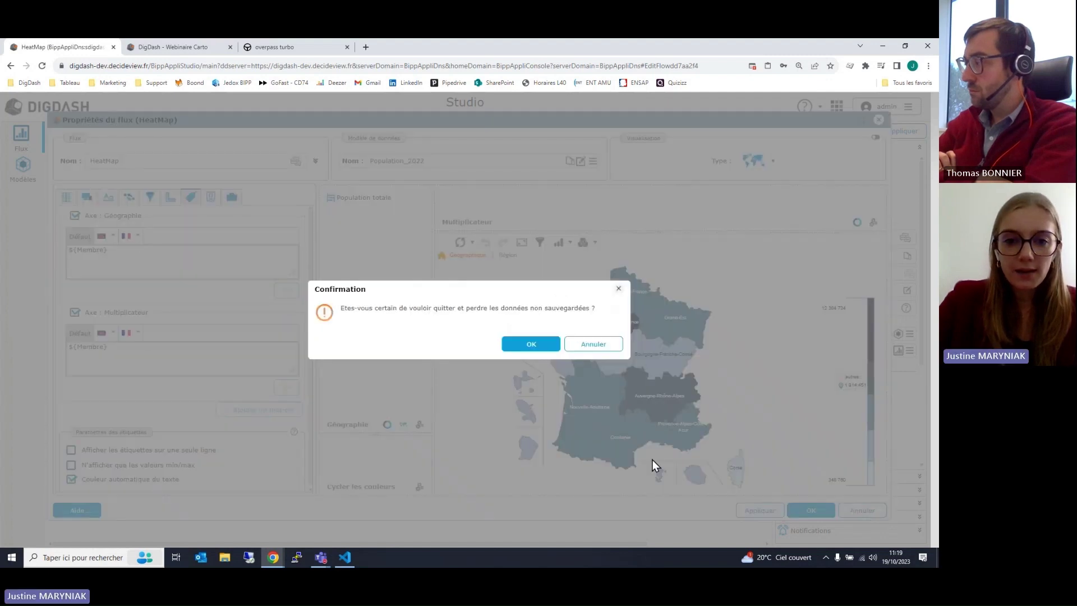
left_click(533, 346)
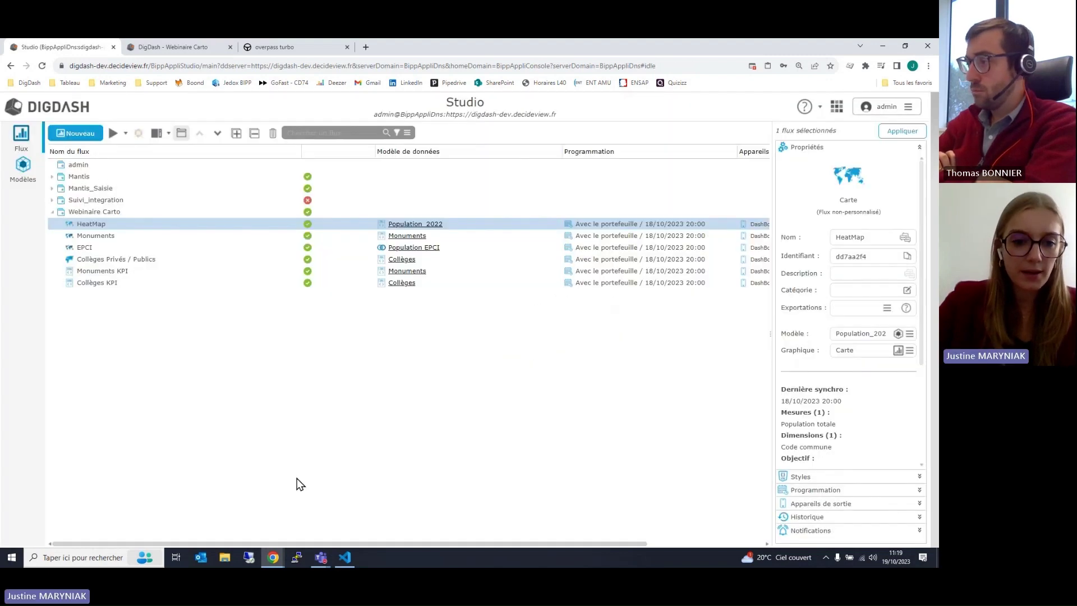
- Switch to the Webinaire DigDash Cartographie PDF and present it full screen, advancing to the Carte OpenStreetMap slide
mouse_move(275, 555)
left_click(379, 517)
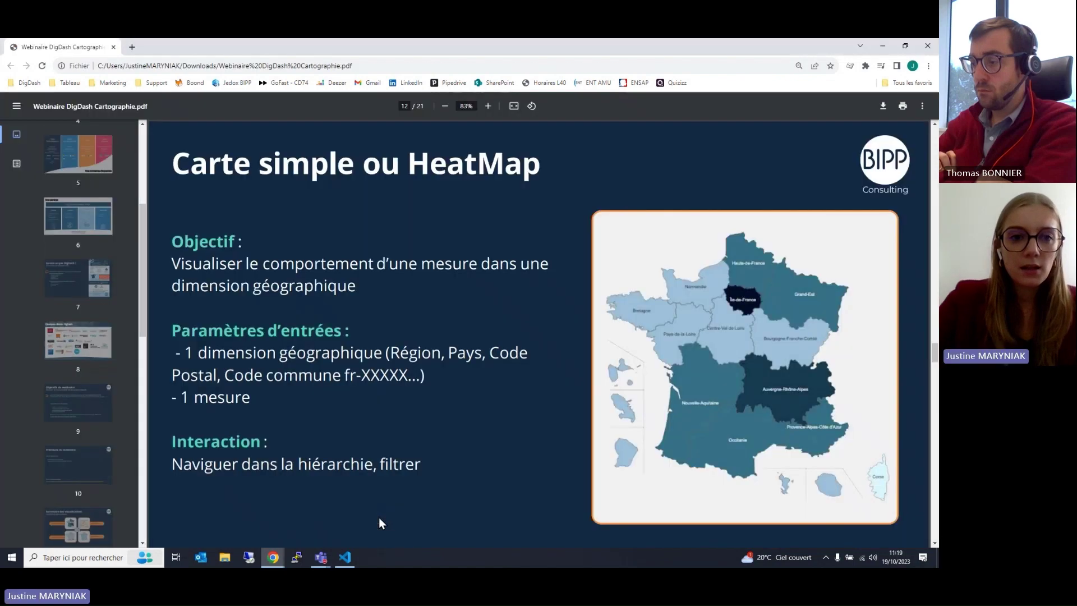
left_click(923, 106)
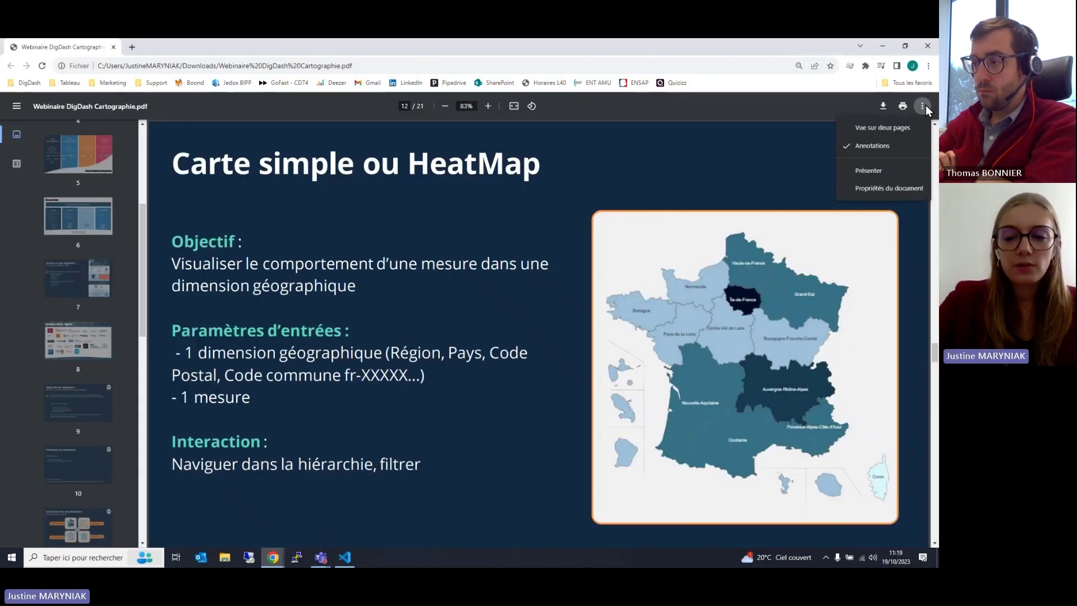
left_click(886, 172)
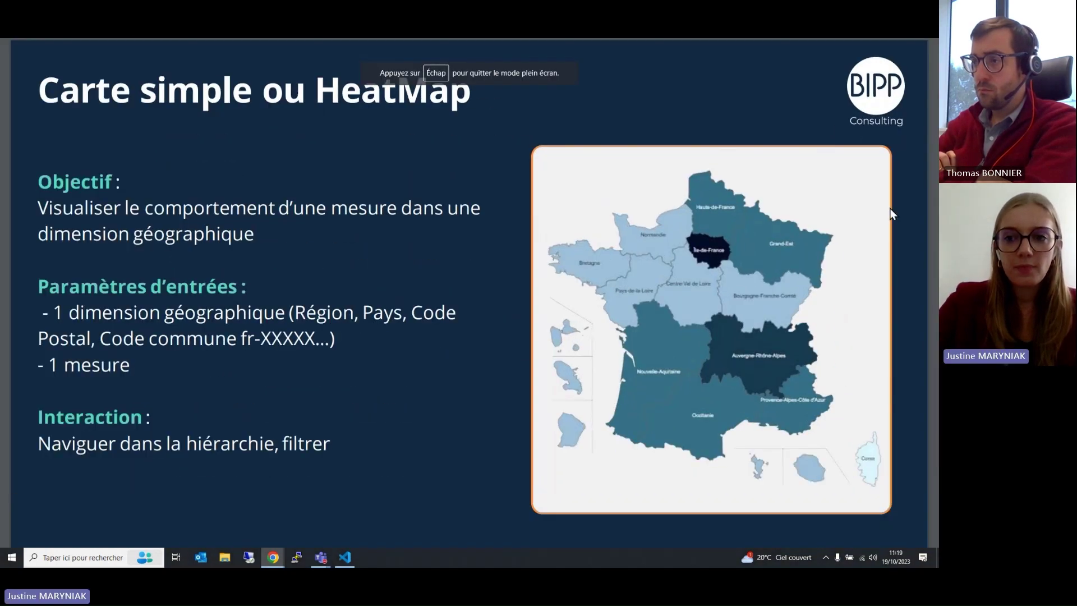
key("Right")
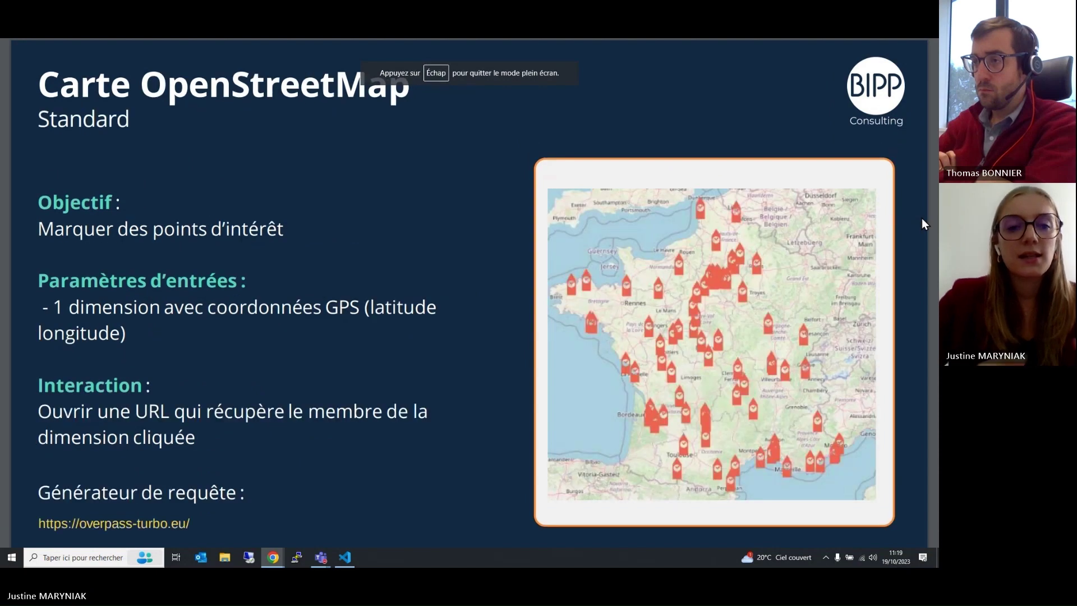
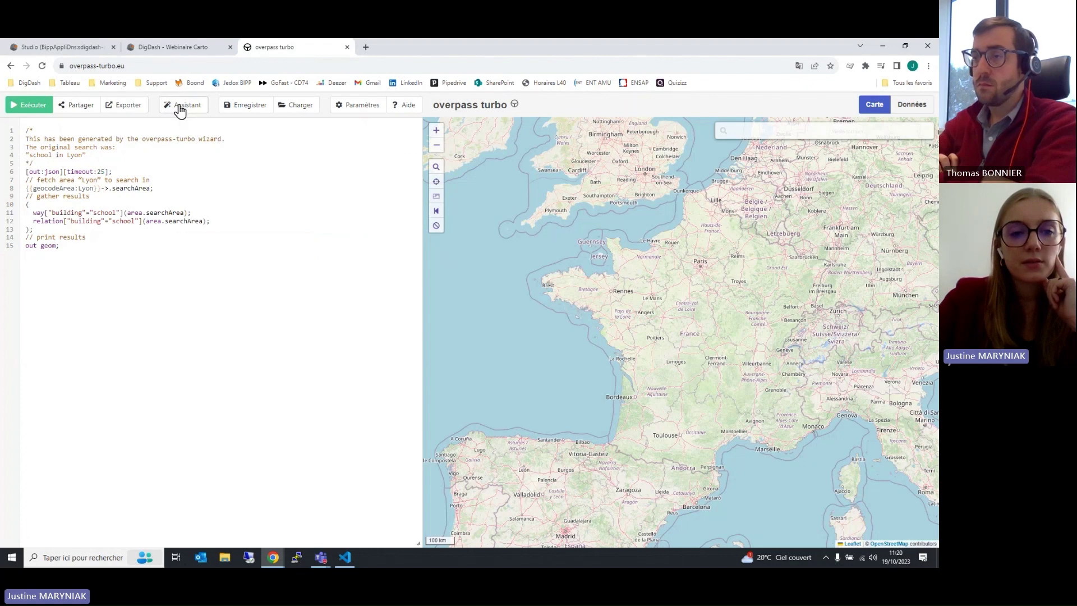
- Build and run a wizard query for "school in Lyon" in overpass turbo
left_click(181, 107)
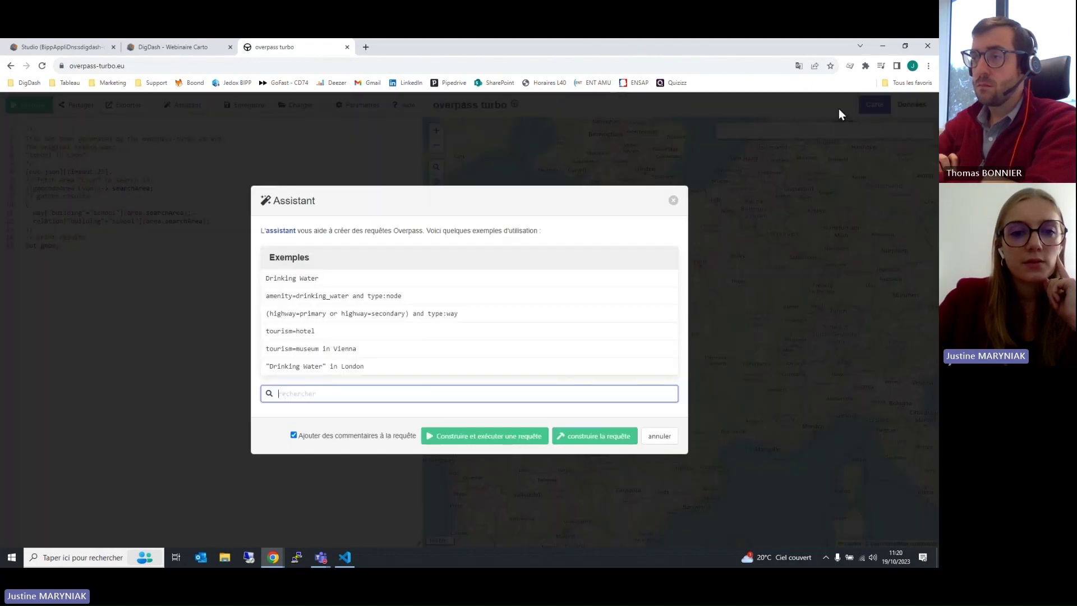
left_click(329, 392)
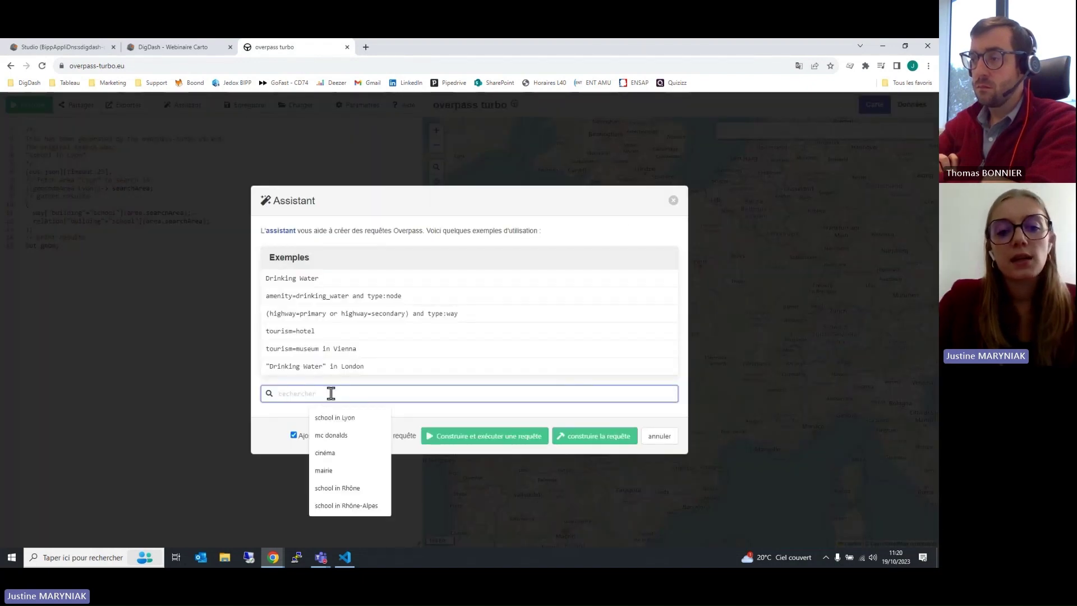
left_click(355, 421)
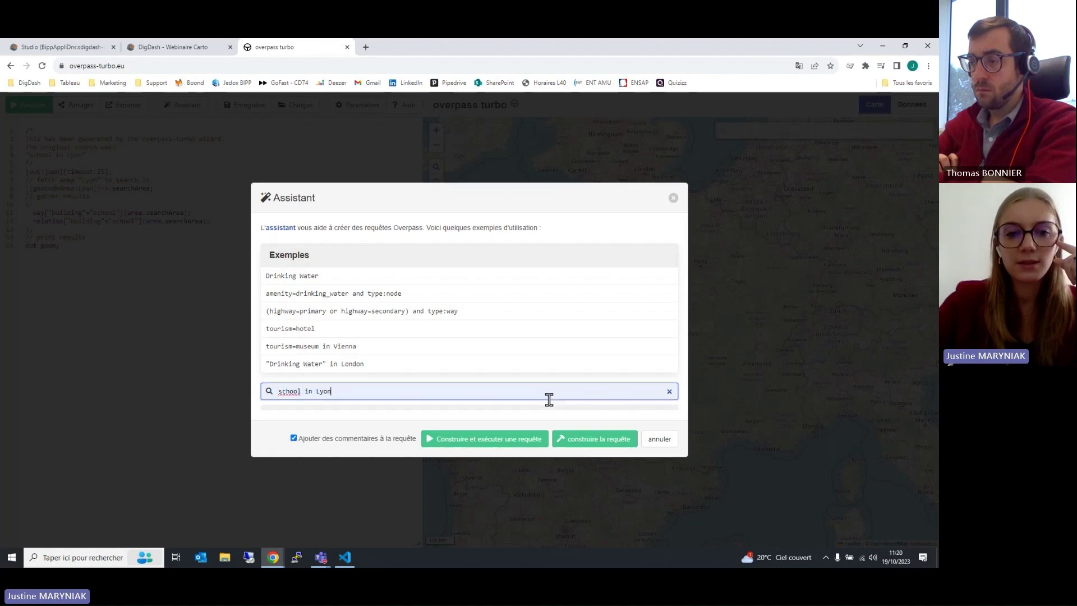
key("Return")
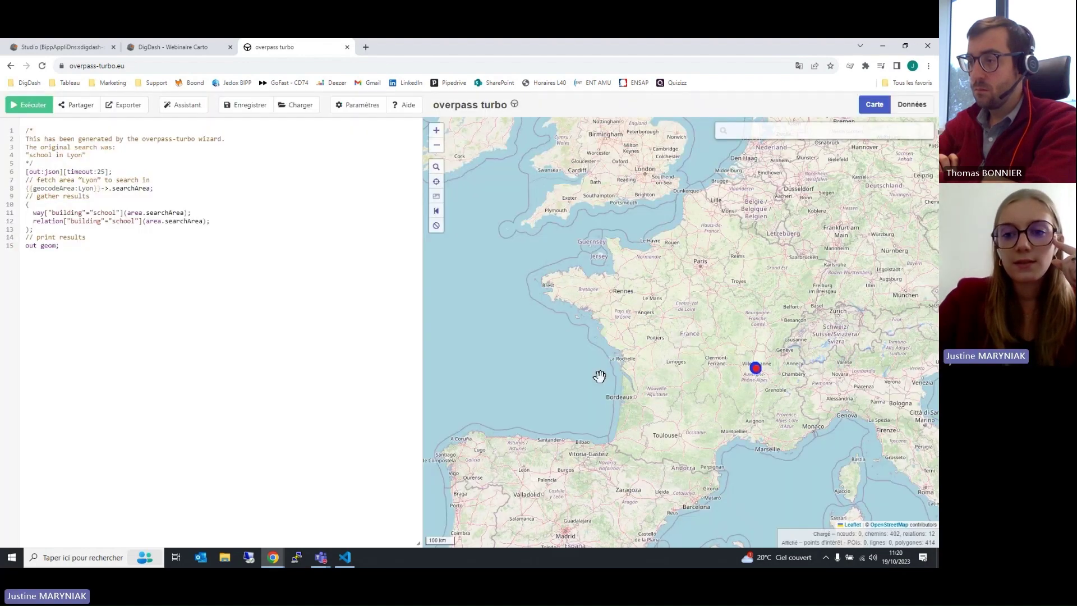
- Examine the school locations on the map around Lyon and review the available export formats
left_click_drag(600, 376, 637, 386)
scroll(778, 387, "down", 1)
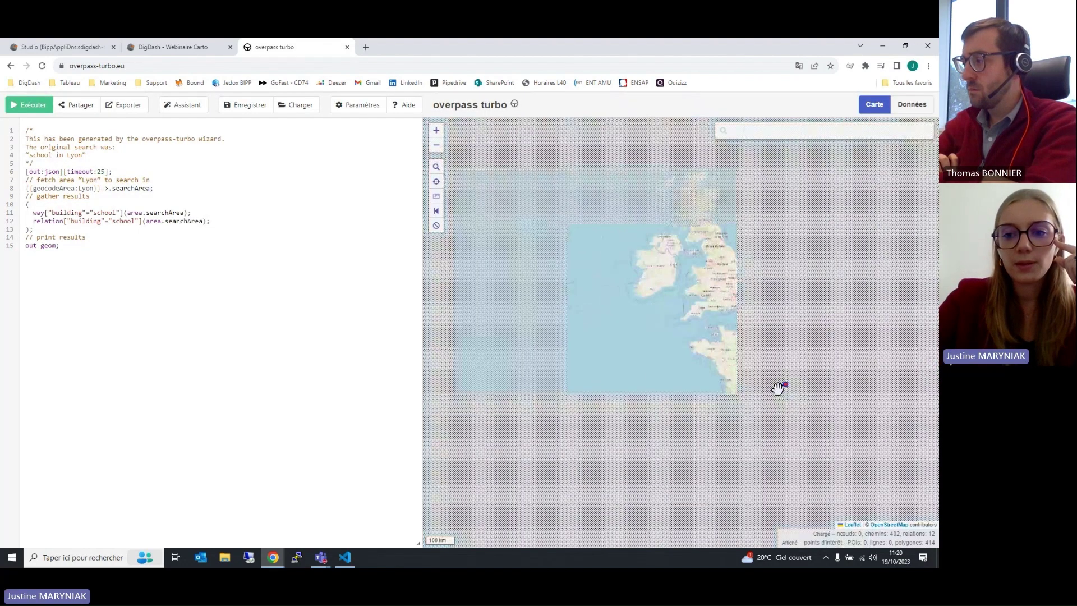
scroll(808, 390, "down", 1)
scroll(746, 381, "up", 4)
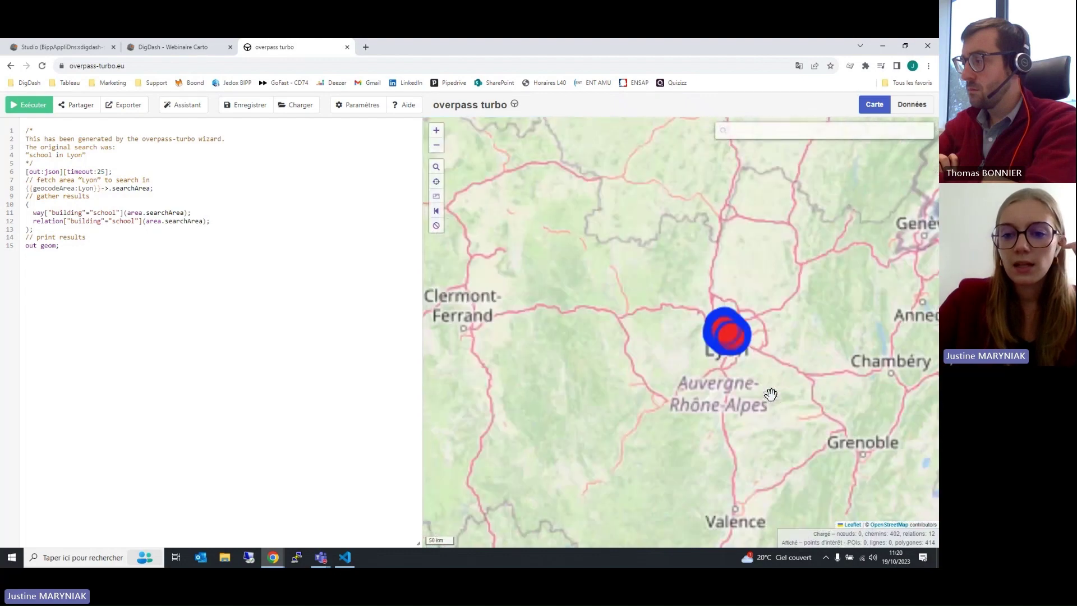
scroll(747, 359, "up", 4)
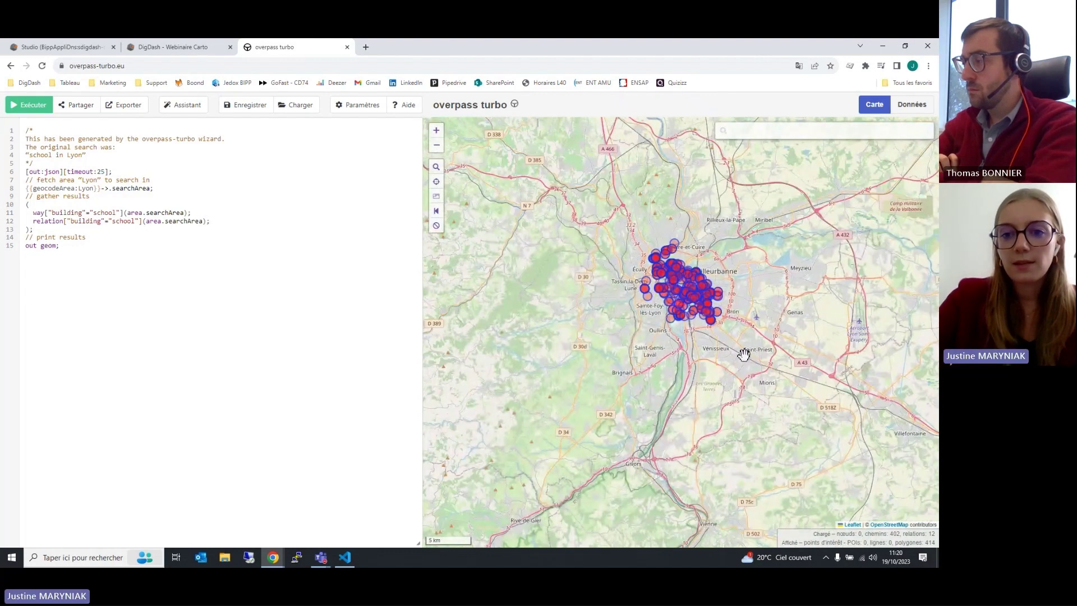
scroll(744, 354, "up", 2)
scroll(729, 336, "down", 1)
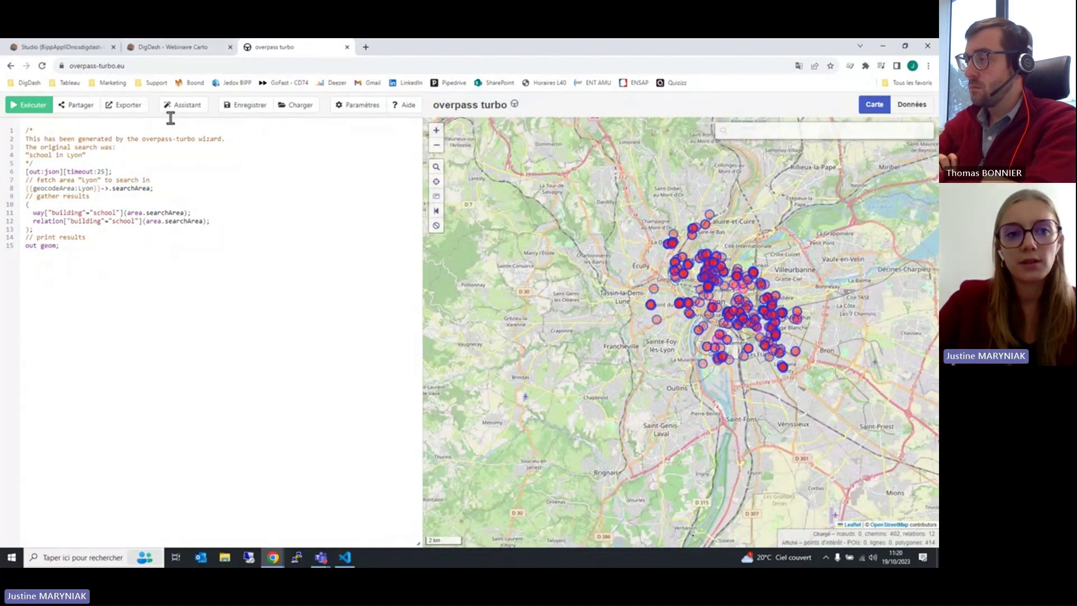
left_click(122, 104)
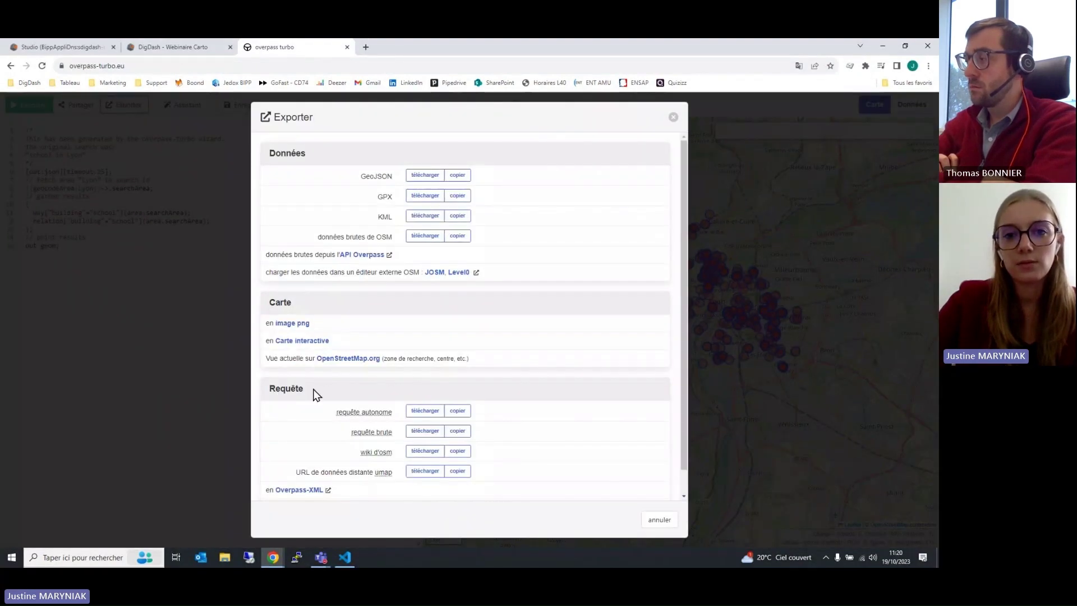
left_click(674, 117)
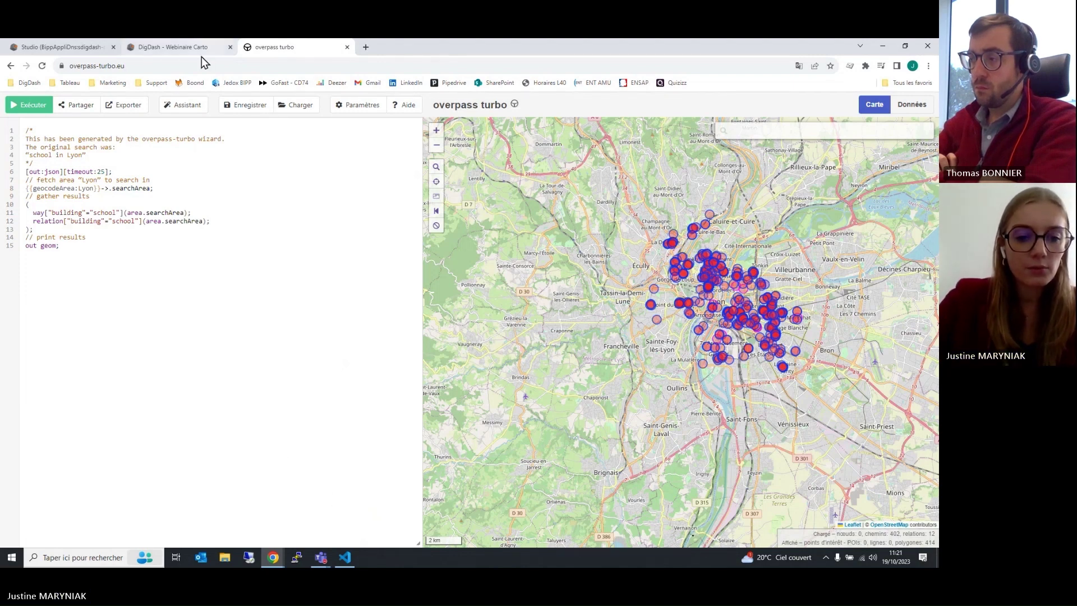
- Switch to the Carte OpenStreetMap slide, exit its full-screen presentation and minimise the PDF window
left_click(273, 559)
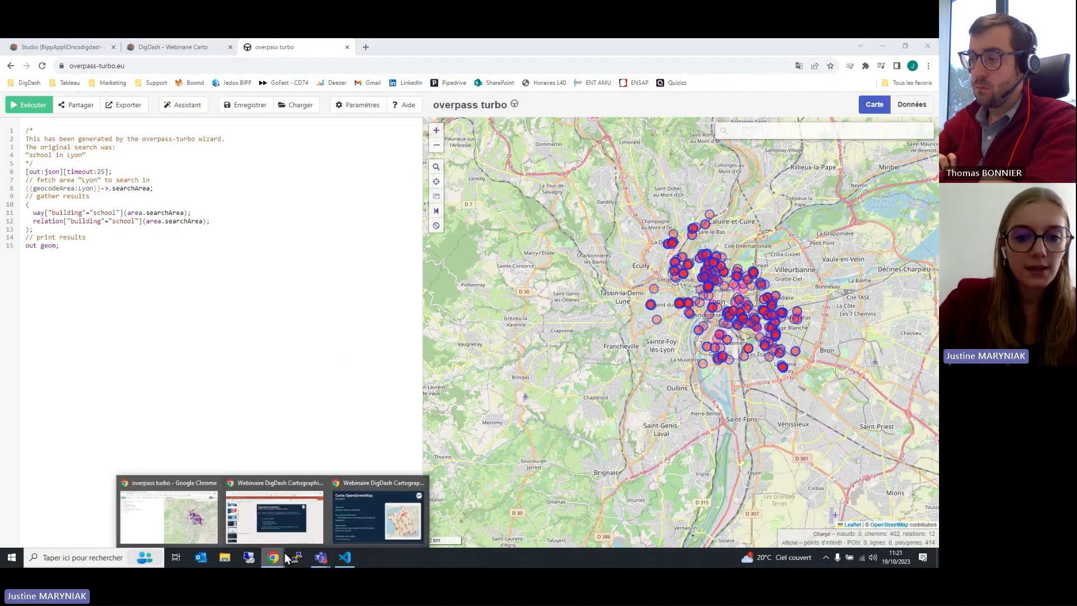
left_click(377, 517)
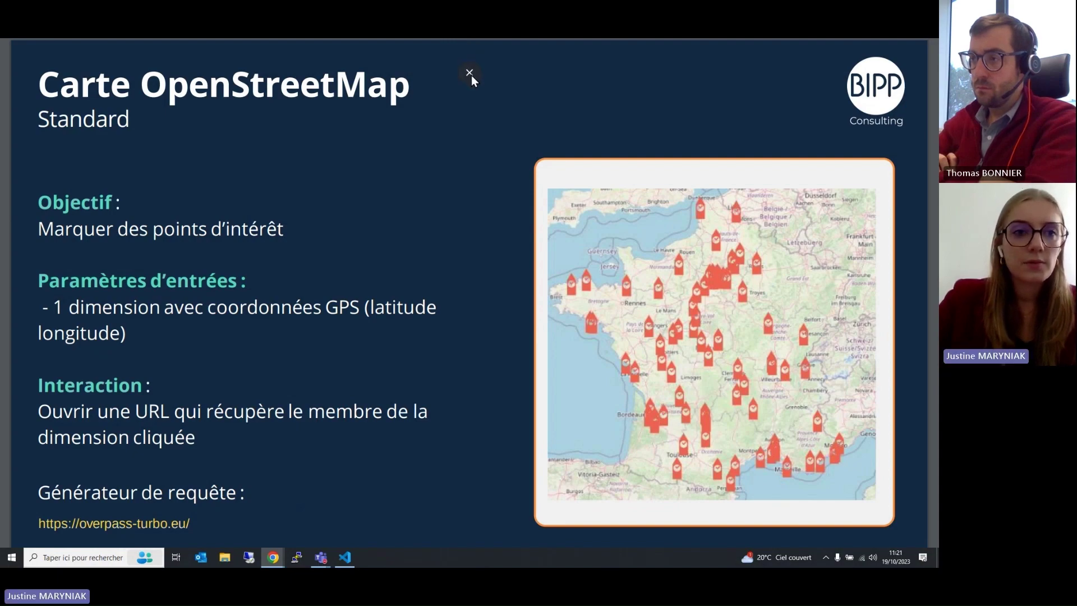
left_click(470, 74)
left_click(884, 46)
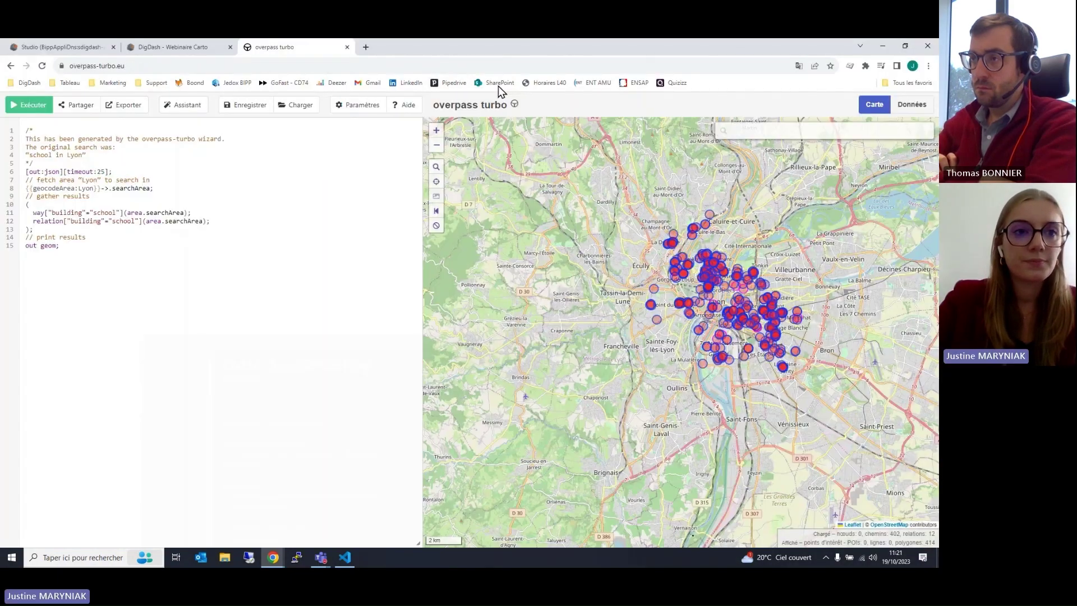
- Open the Monuments data model in DigDash Studio and widen the name and geom columns of the CSV preview
left_click(61, 50)
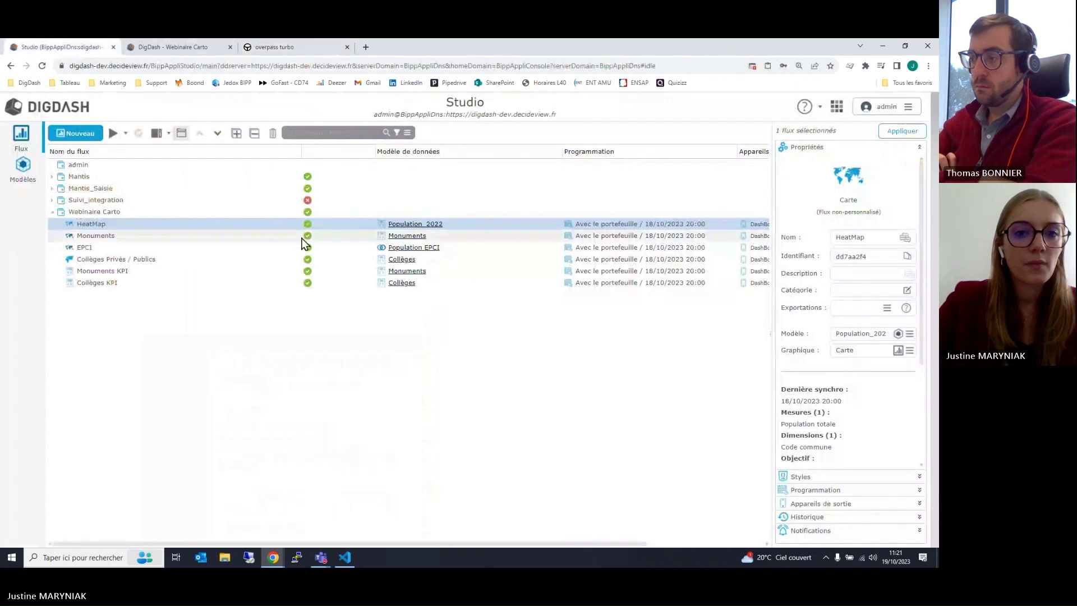
left_click(408, 236)
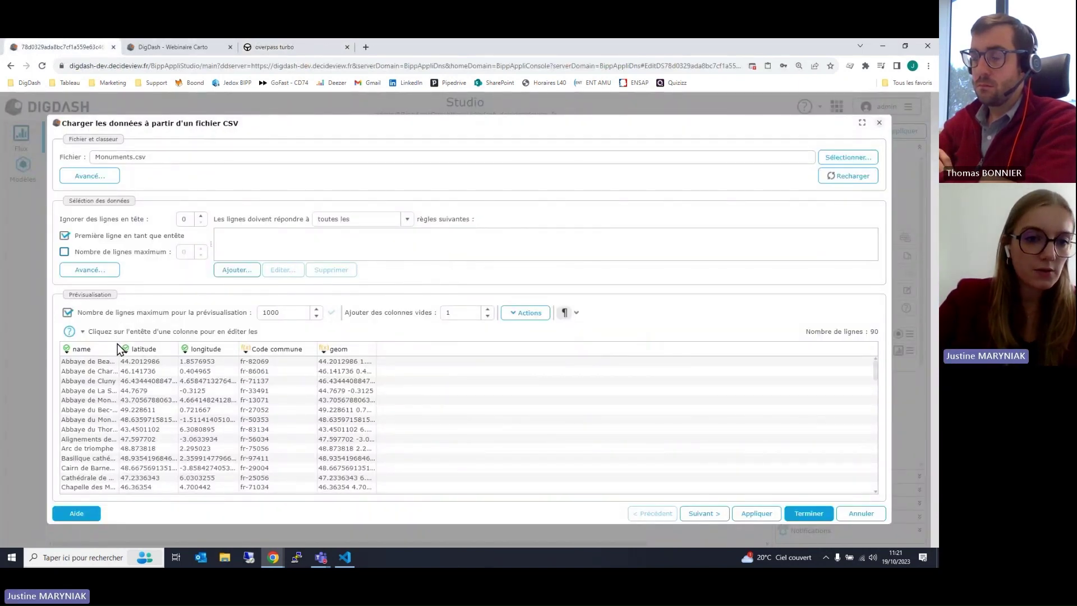
left_click_drag(117, 344, 236, 347)
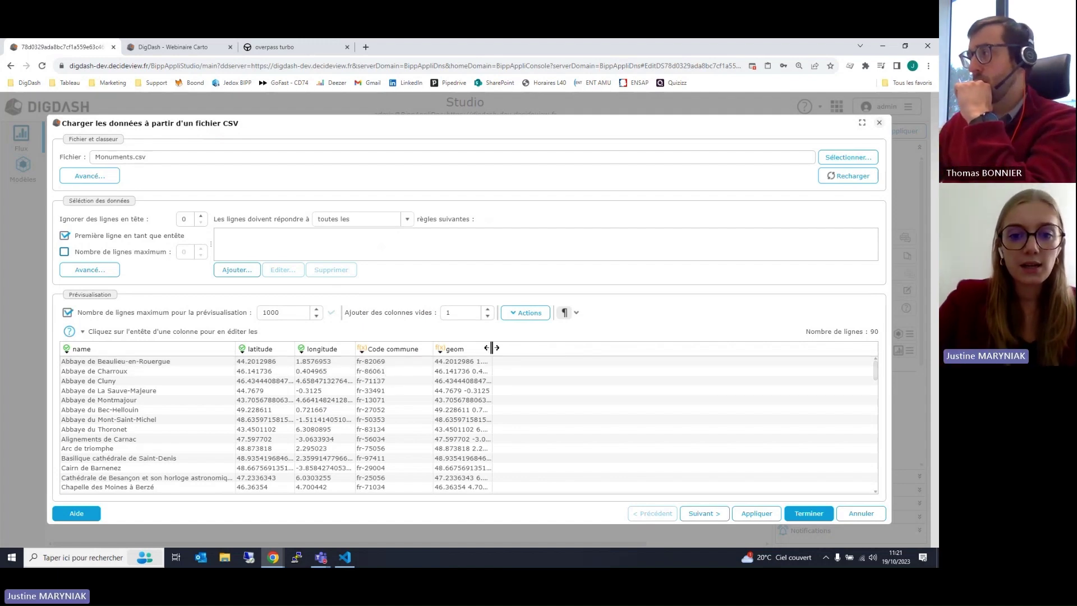
left_click_drag(492, 348, 584, 356)
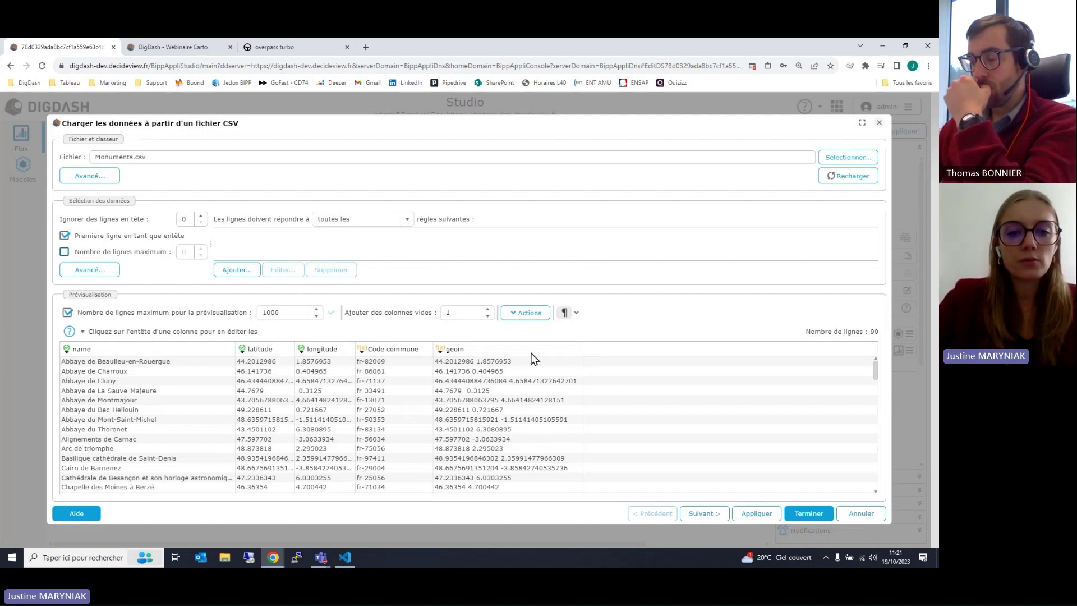
- Examine the Monuments model's column settings, including Code commune, longitude and Mesure, and close the model without saving
left_click(698, 514)
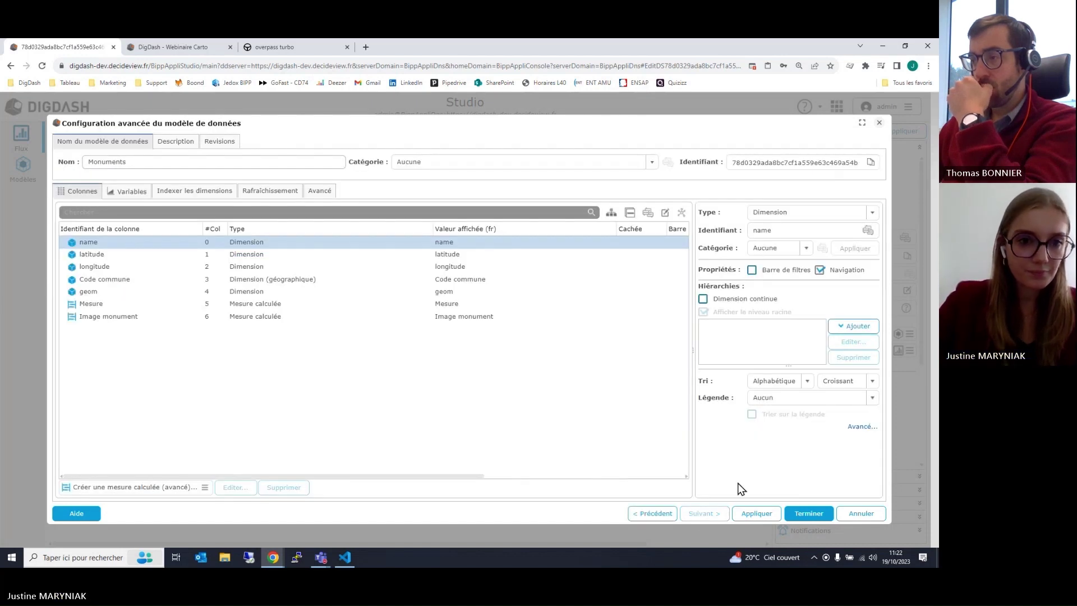
left_click(274, 279)
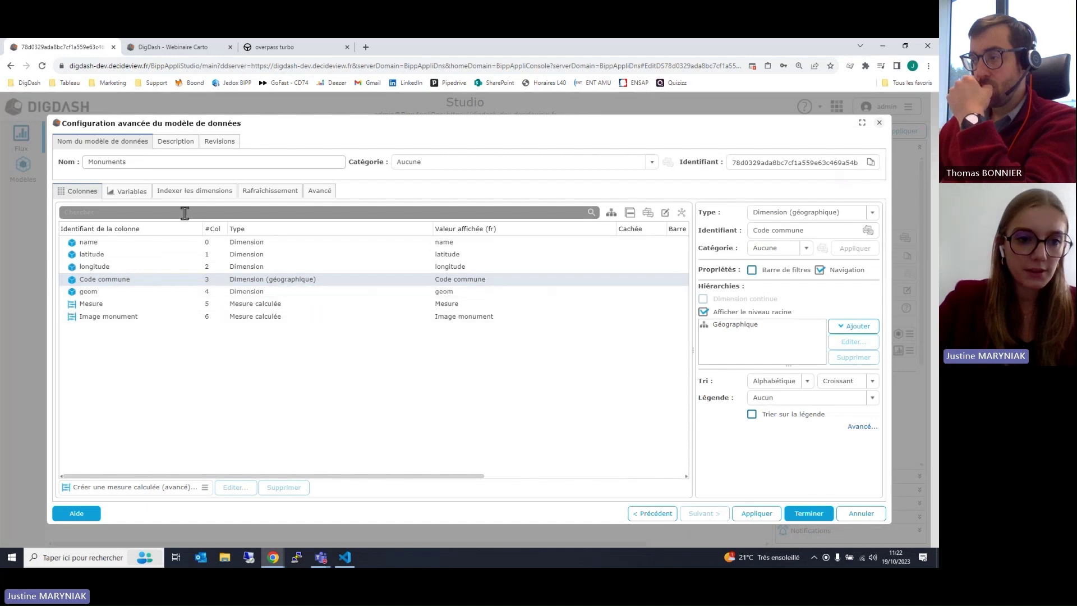
left_click(318, 266)
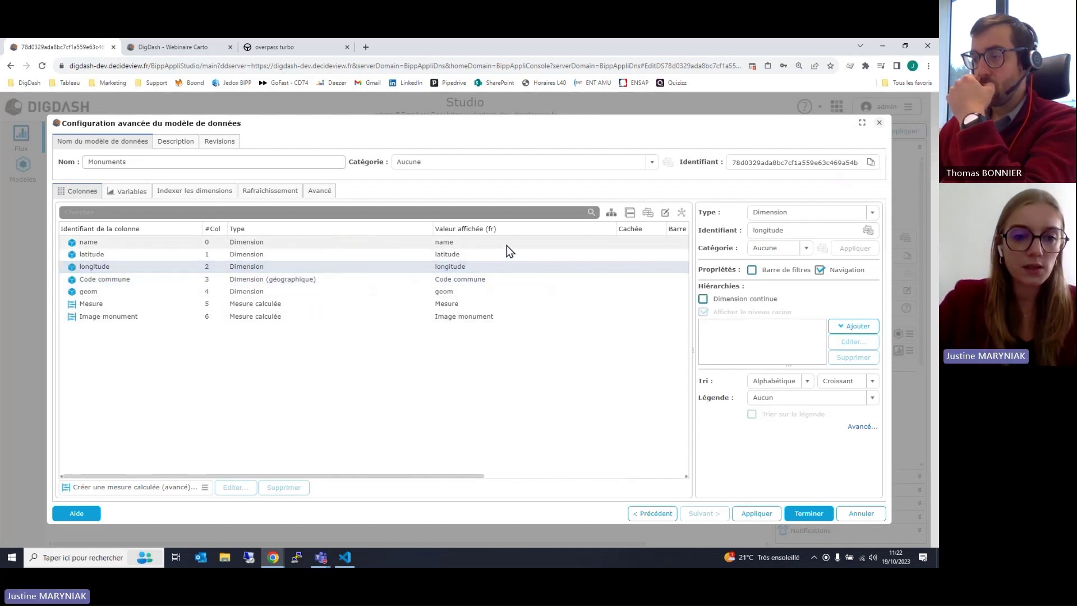
left_click(308, 300)
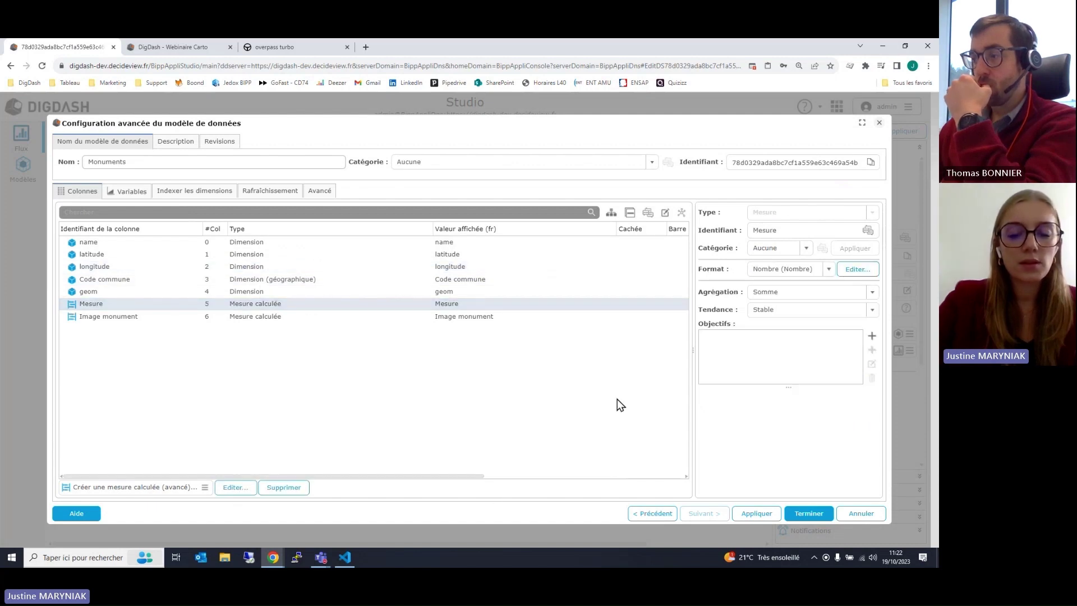
left_click(645, 513)
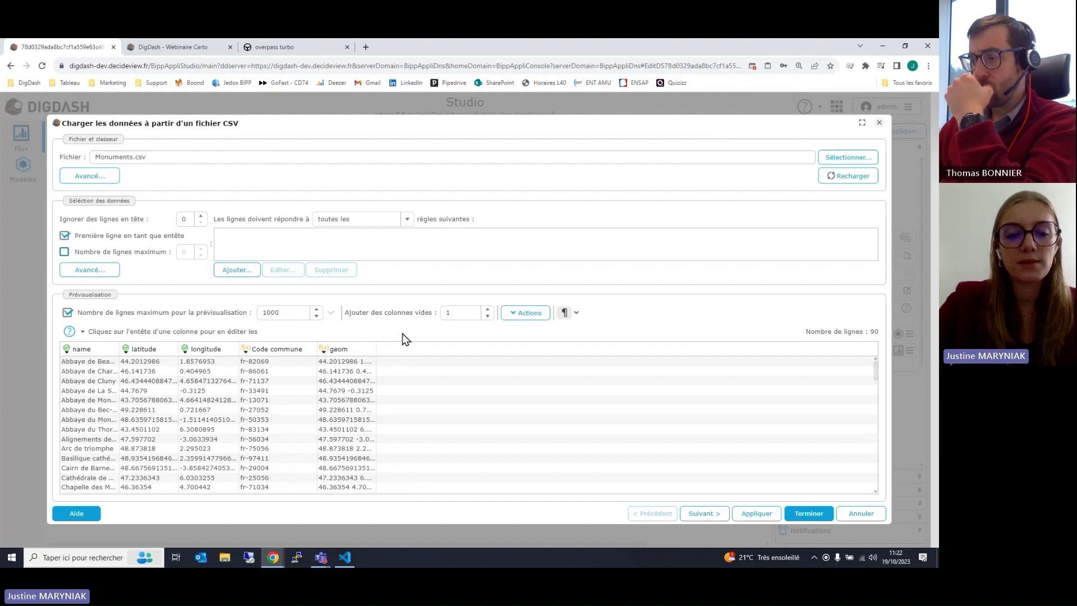
left_click(706, 513)
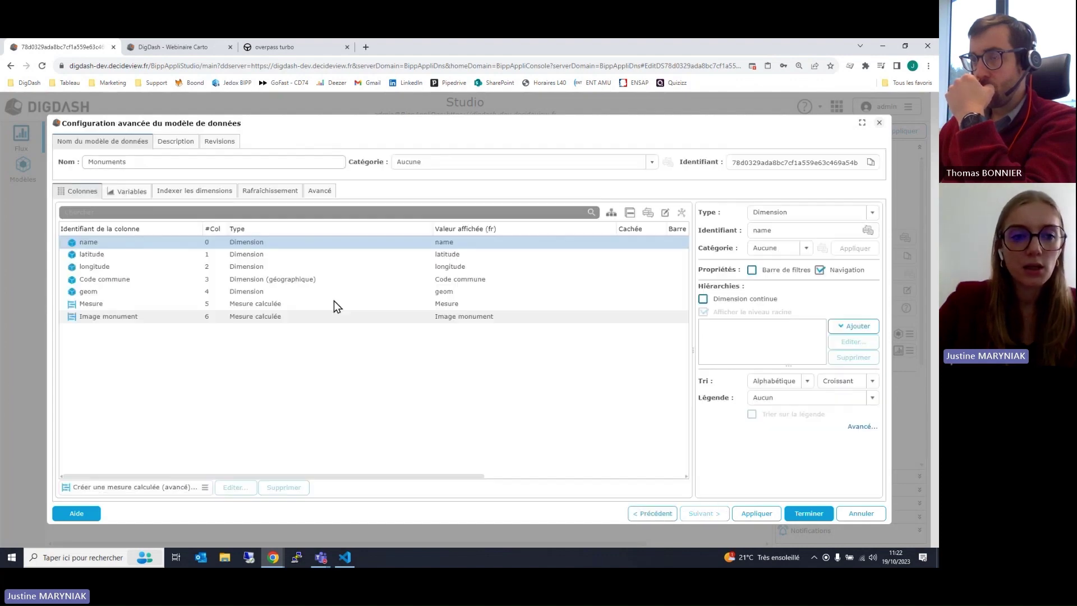
left_click(861, 514)
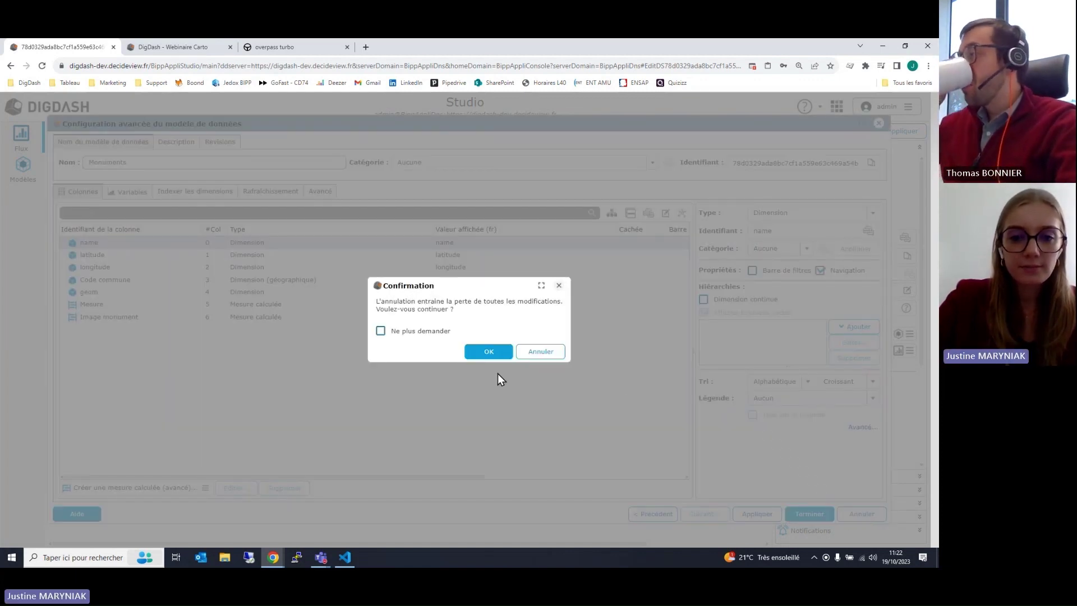
left_click(489, 351)
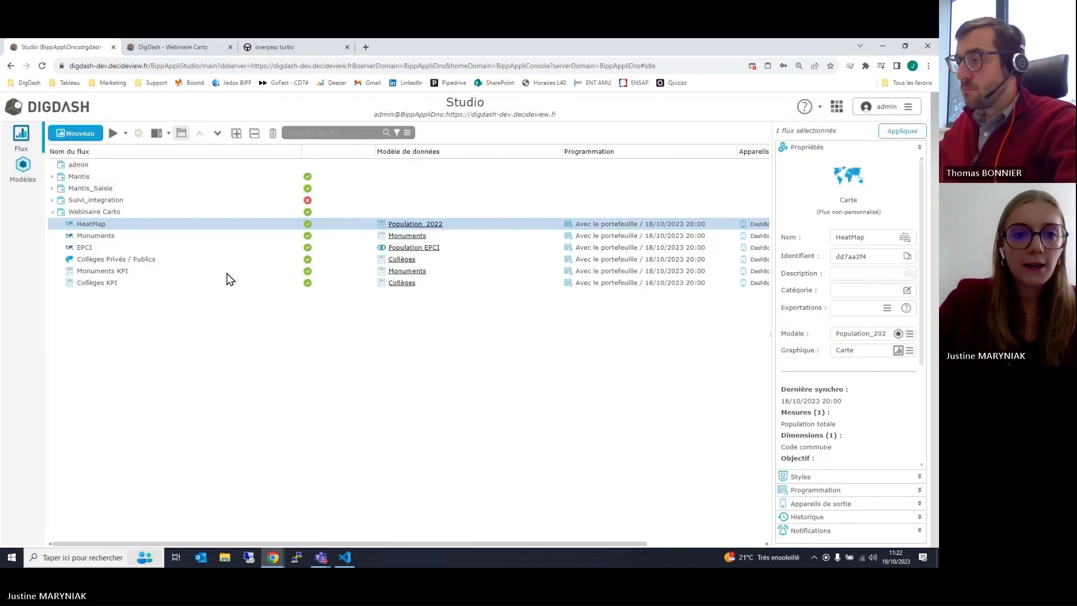
- Check the map types available for a new flow, and open the Monuments flow to show its measures and dimensions
left_click(78, 133)
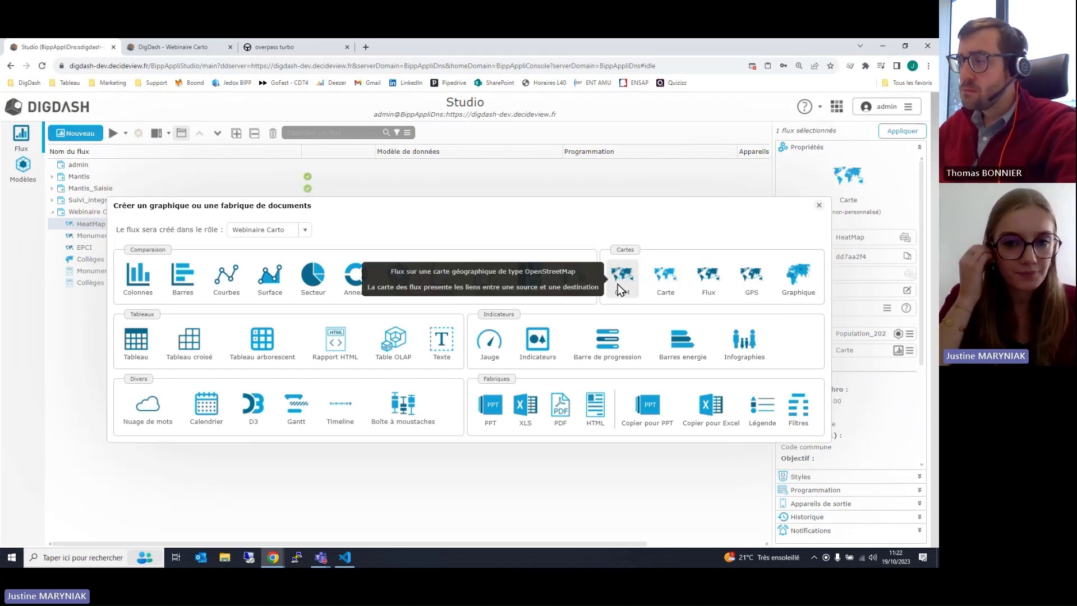
left_click(80, 341)
left_click(107, 241)
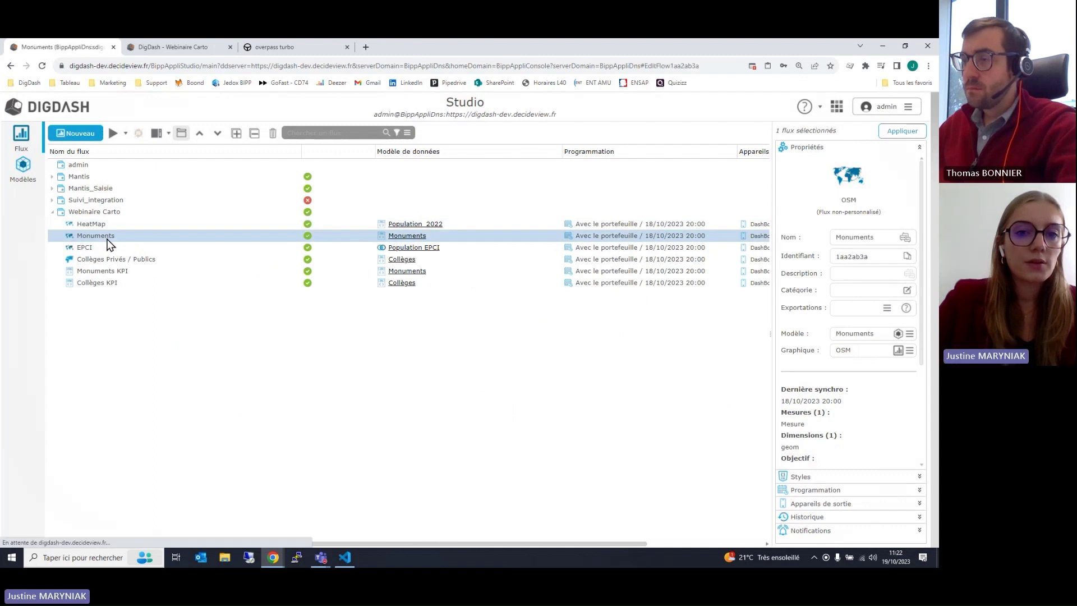
double_click(107, 239)
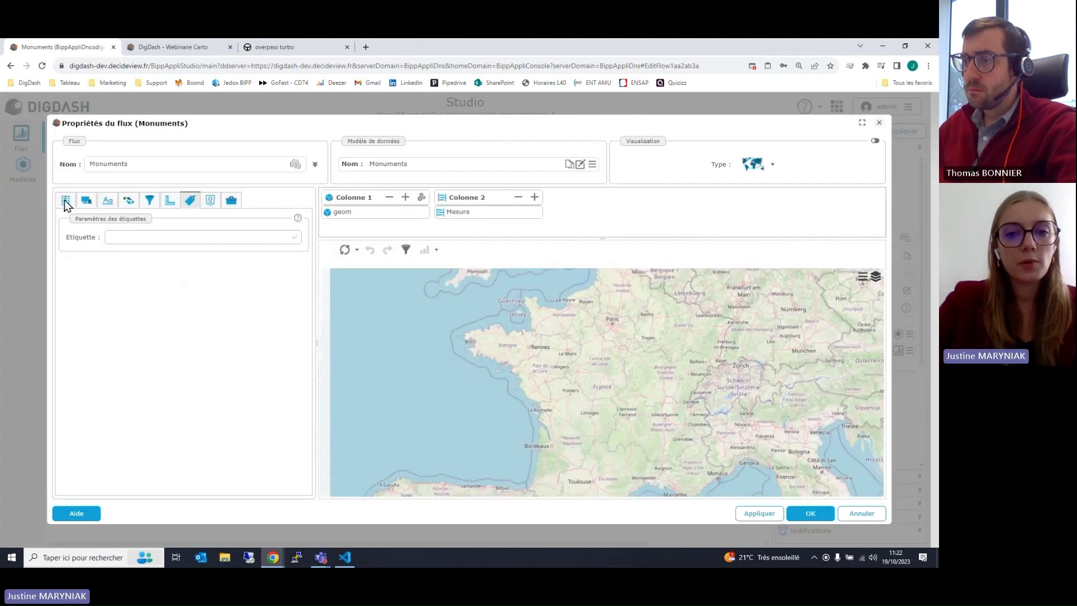
left_click(64, 201)
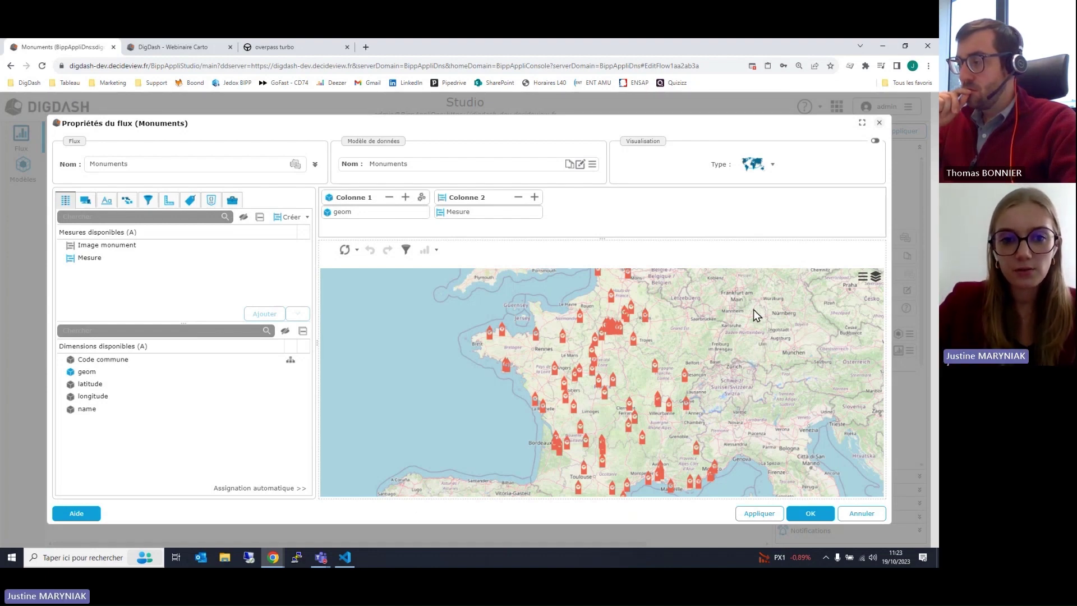
mouse_move(656, 372)
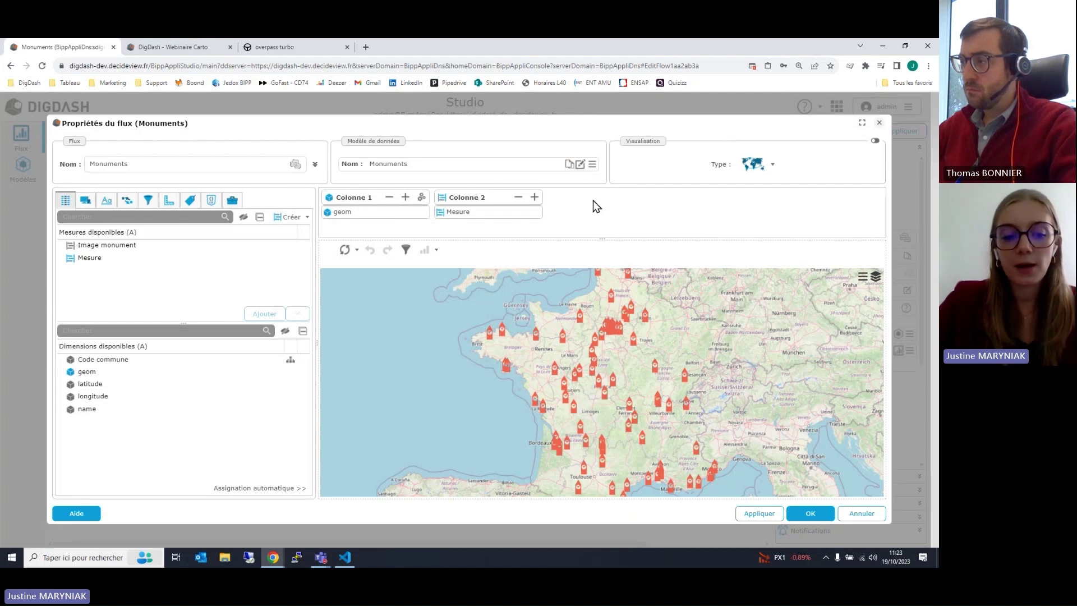
- Review the geom dimension's legend options in the Monuments data model, and close the model without saving
left_click(581, 163, "shift")
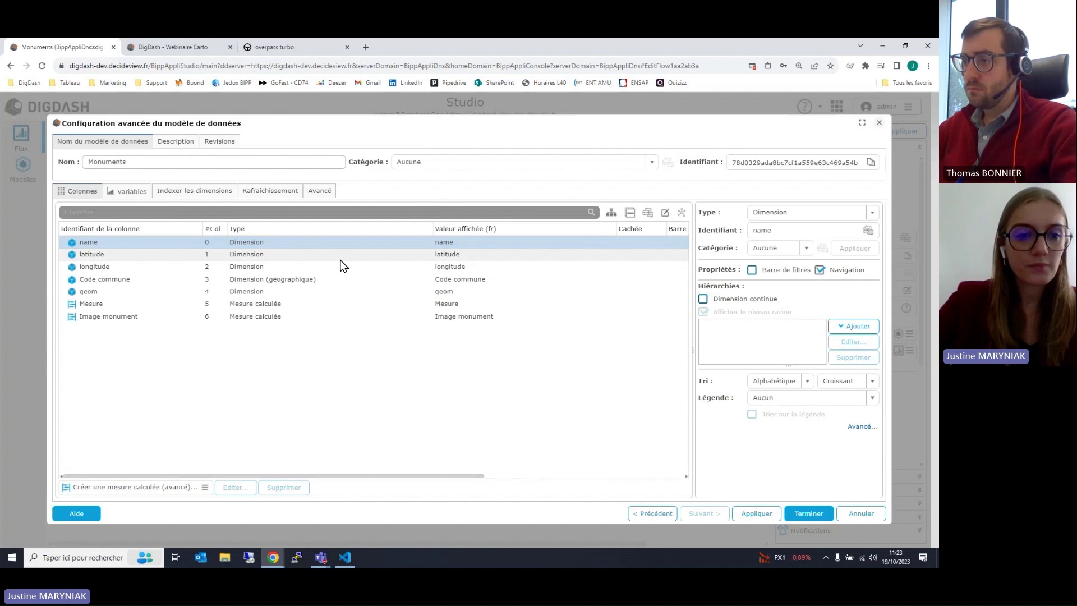
left_click(125, 292)
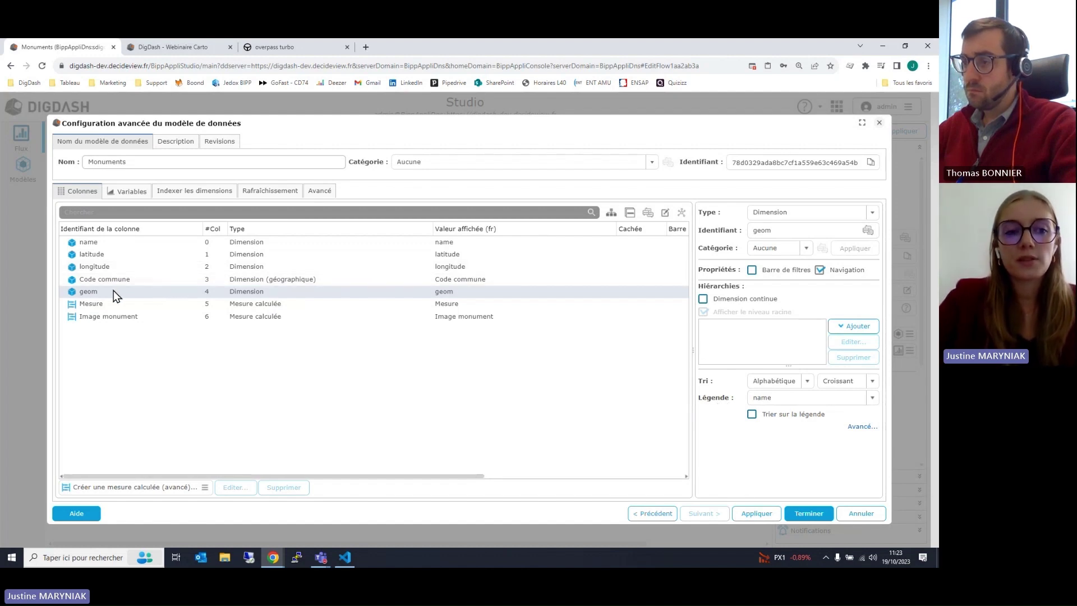
left_click(786, 402)
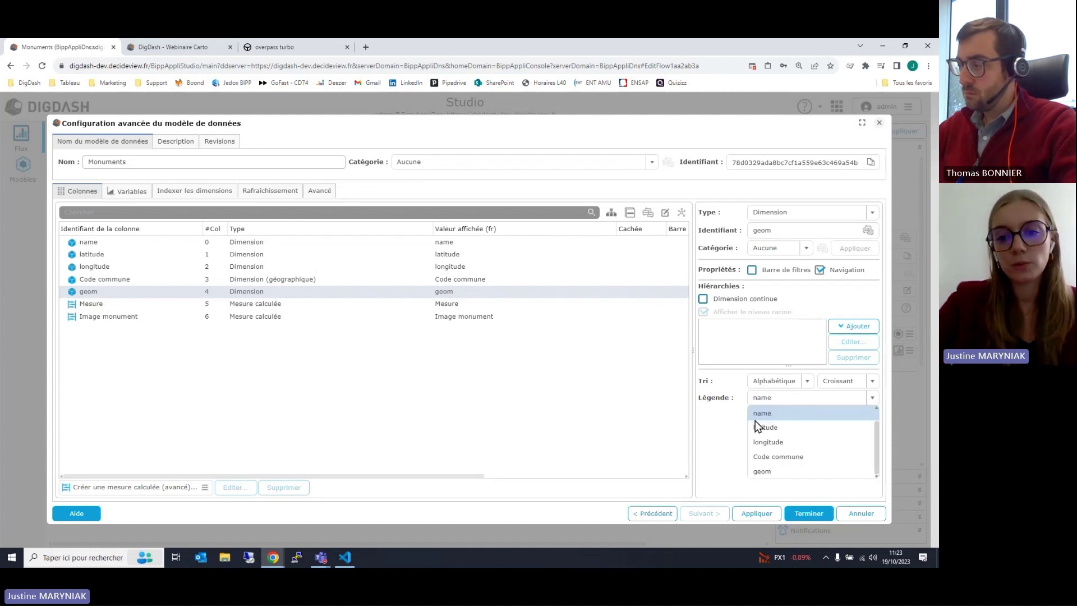
left_click(733, 424)
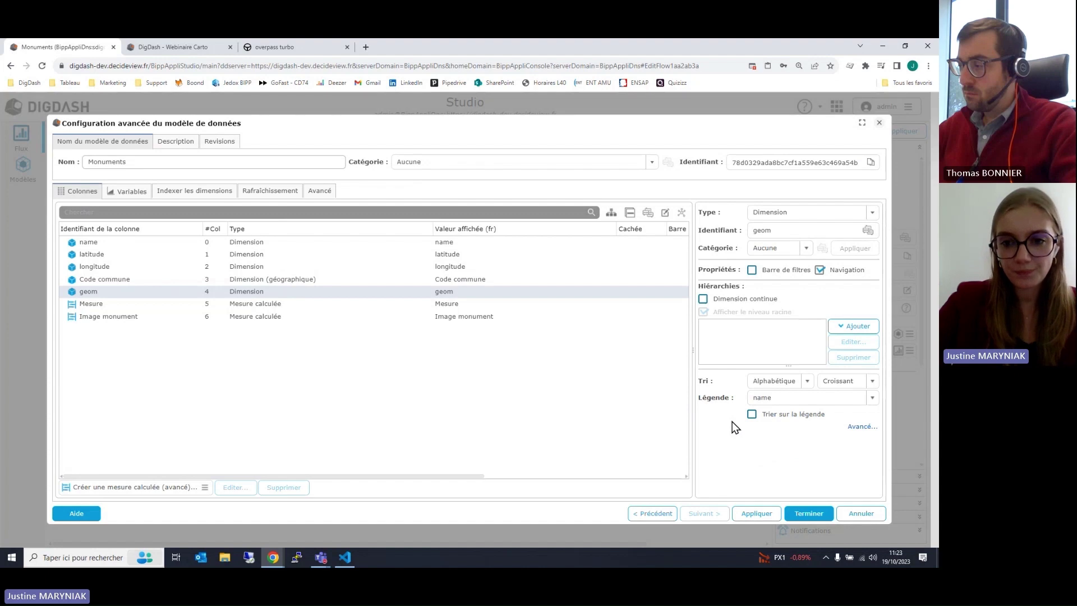
left_click(869, 514)
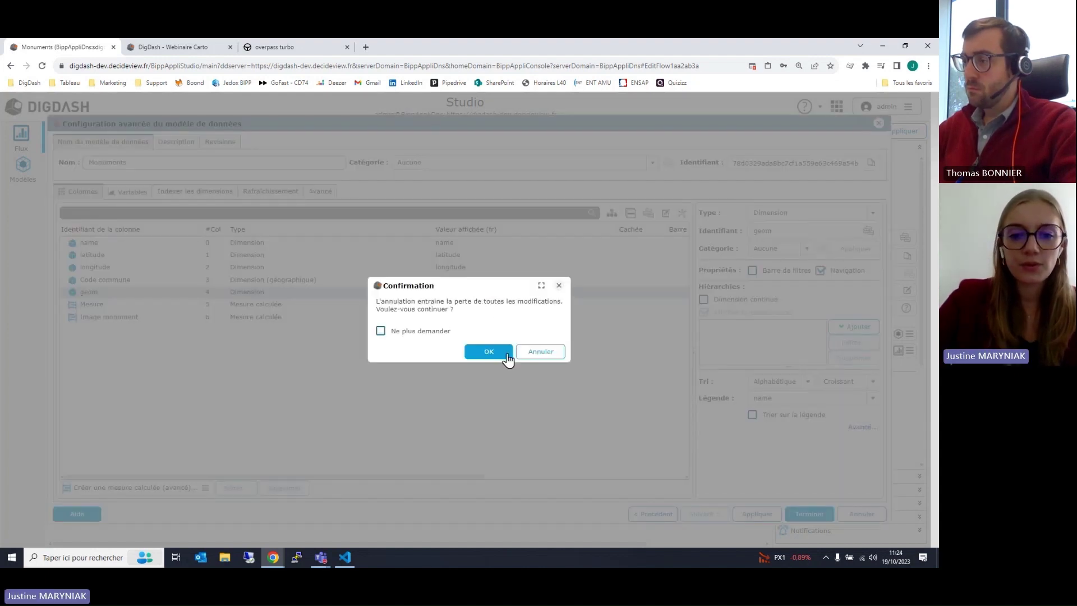
left_click(489, 353)
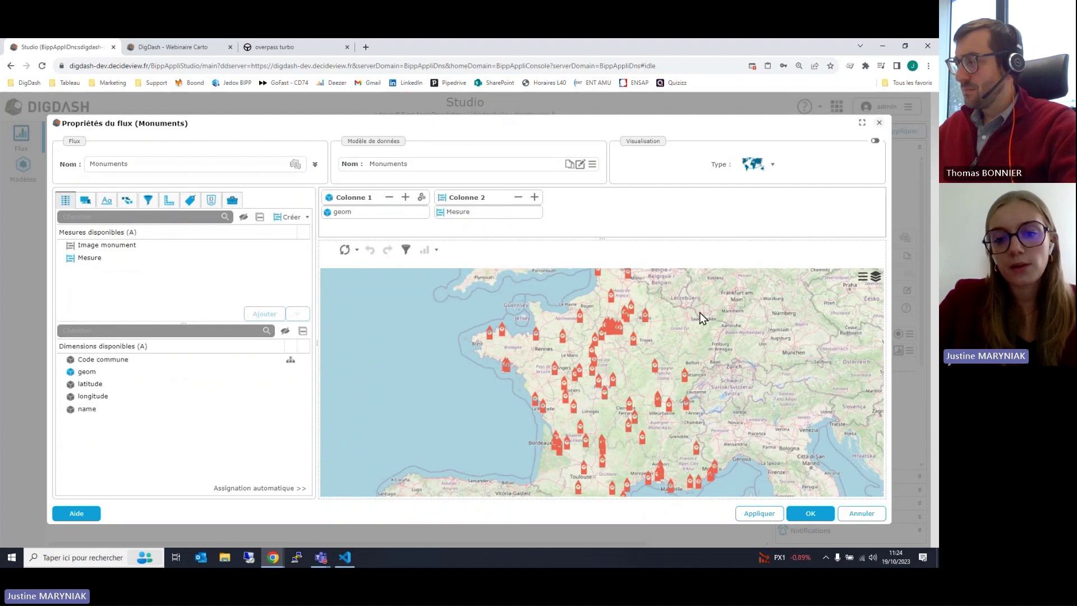
- Browse the icons offered for each member of the Colonne 1 axis, extending the category from Geo to Tous
left_click_drag(718, 326, 719, 342)
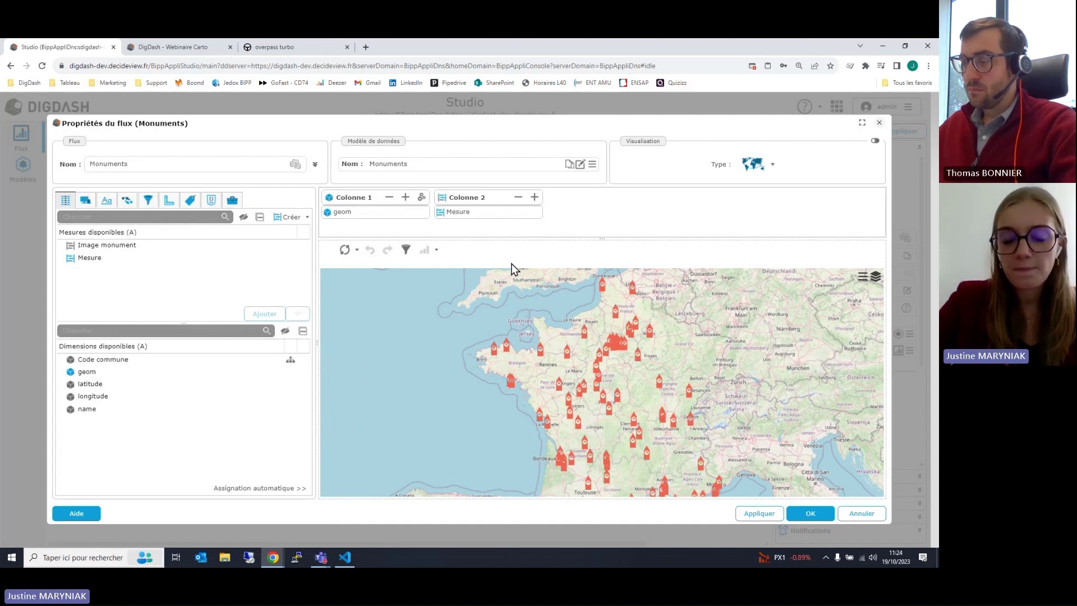
left_click(422, 198)
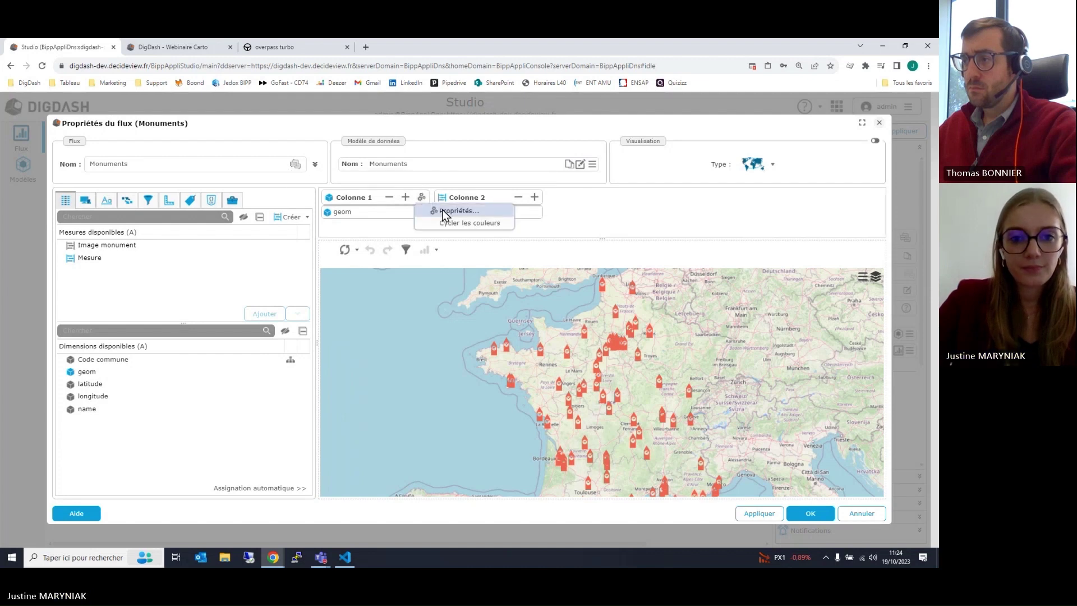
left_click(443, 210)
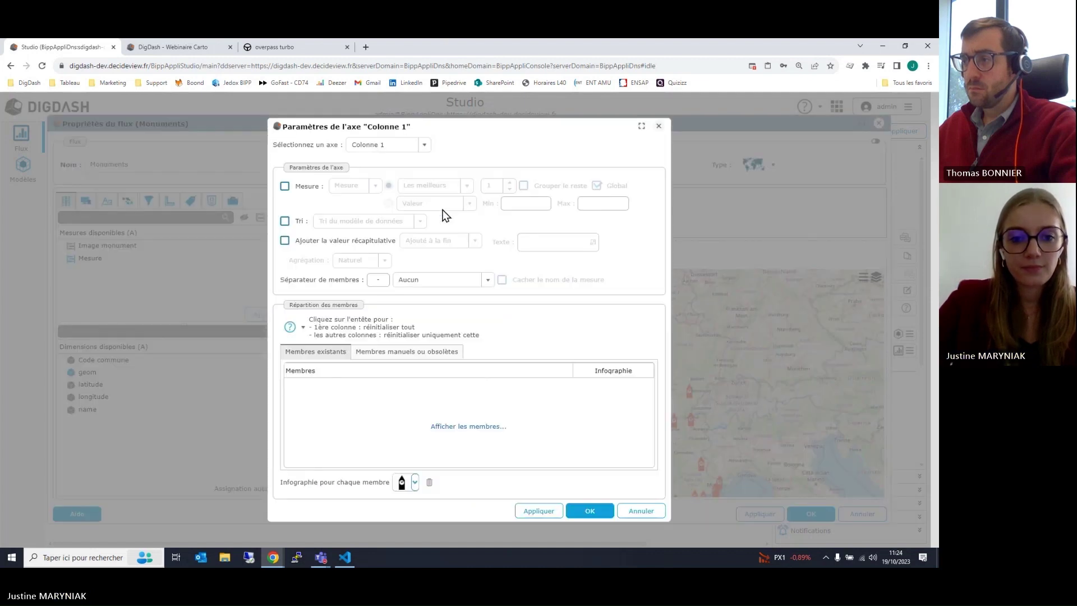
left_click(416, 492)
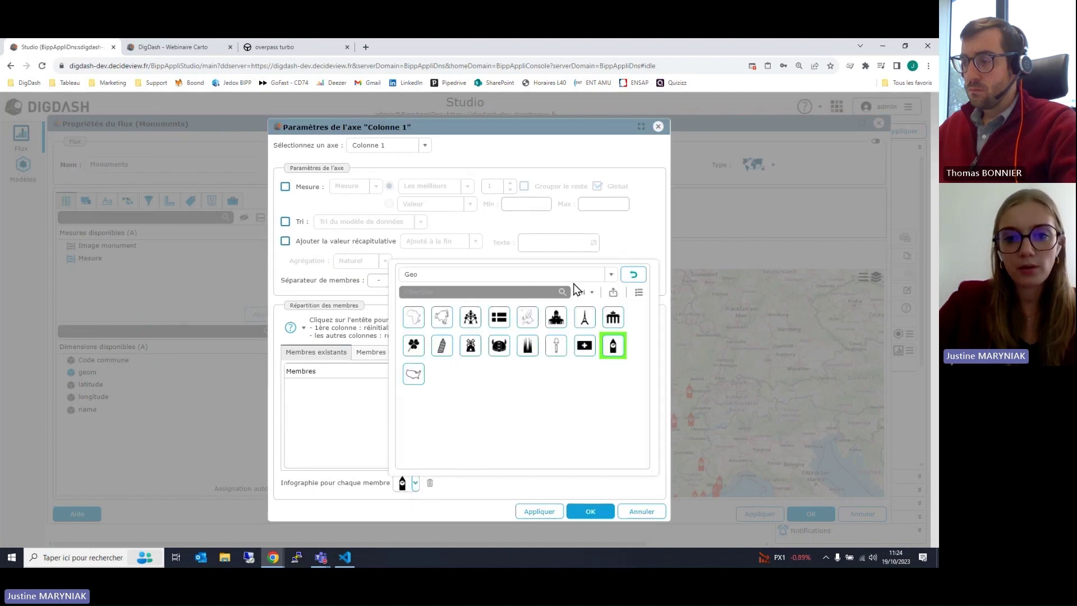
left_click(612, 275)
scroll(446, 289, "up", 2)
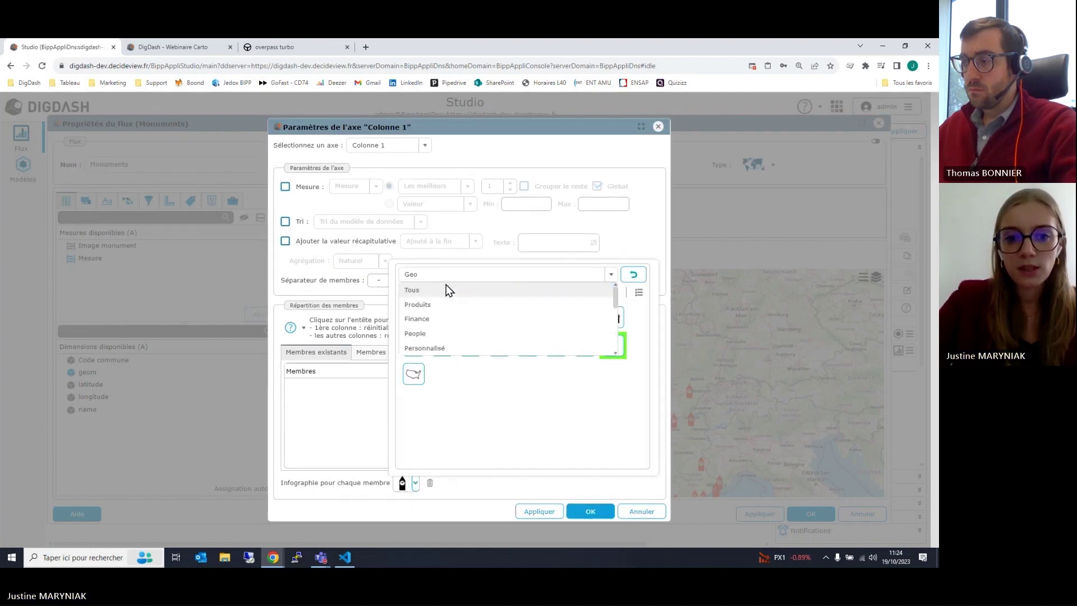
left_click(446, 286)
scroll(516, 360, "down", 10)
scroll(572, 387, "up", 10)
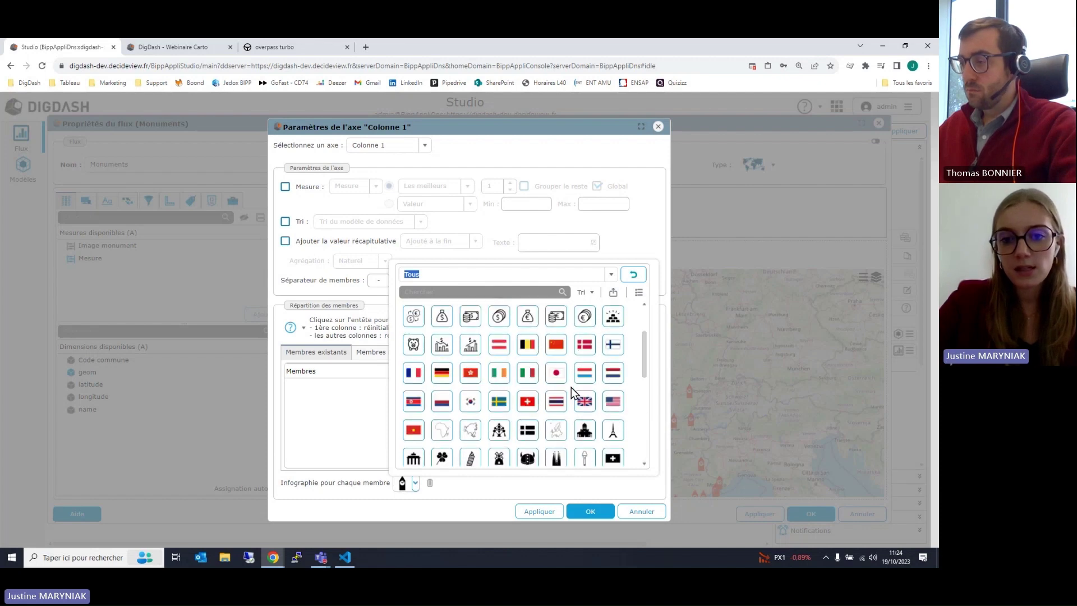
- Check the option for adding a custom vector icon, and leave the Colonne 1 axis settings without saving
left_click(614, 293)
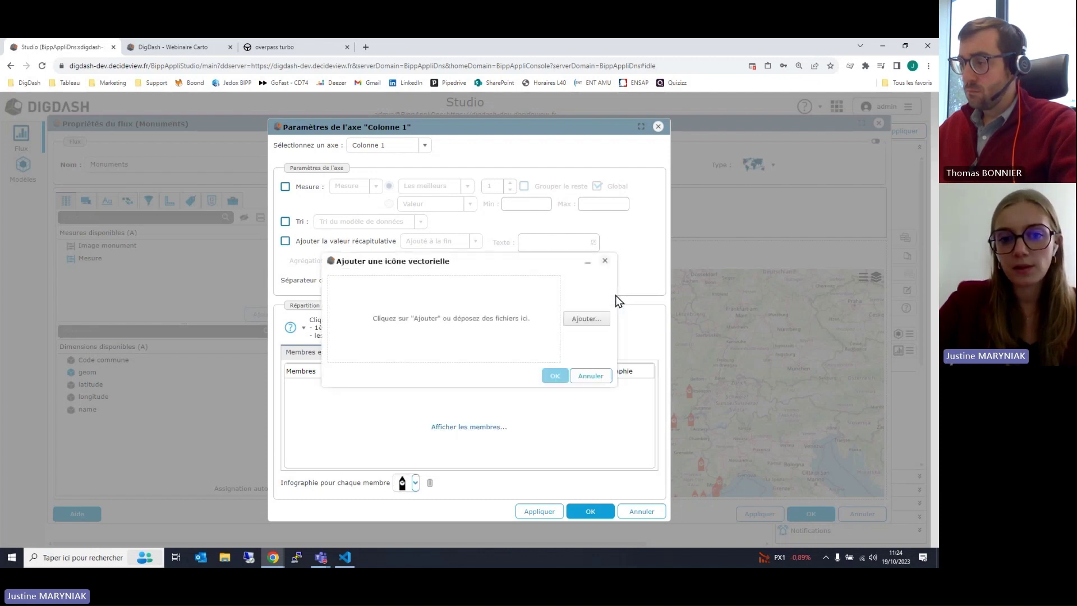
left_click(602, 376)
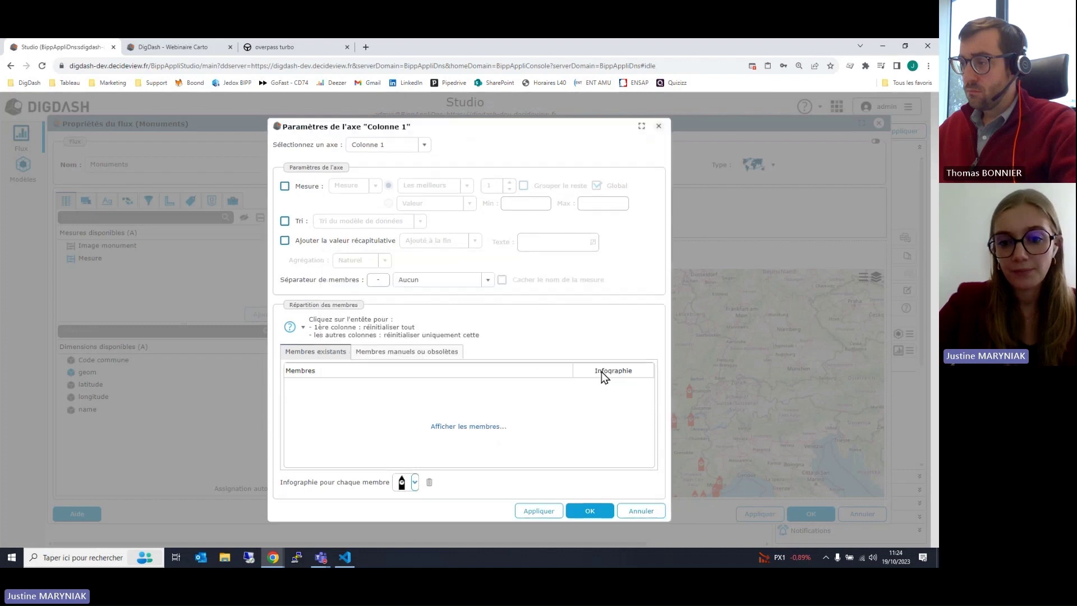
left_click(641, 509)
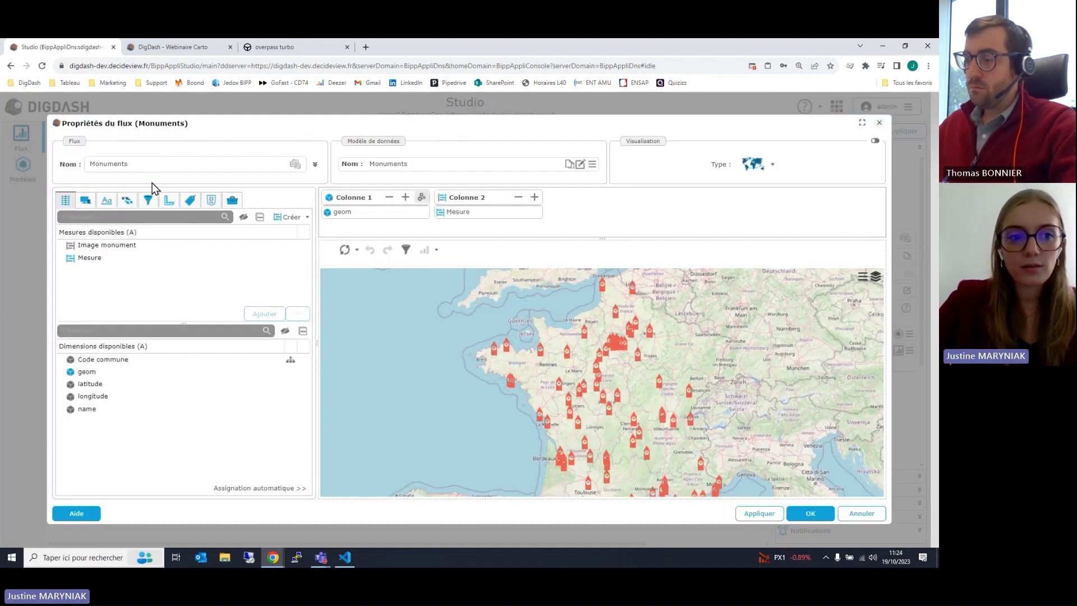
- View the flow's colour and tooltip settings and the main palette configuration, and cancel the palette dialog
left_click(87, 201)
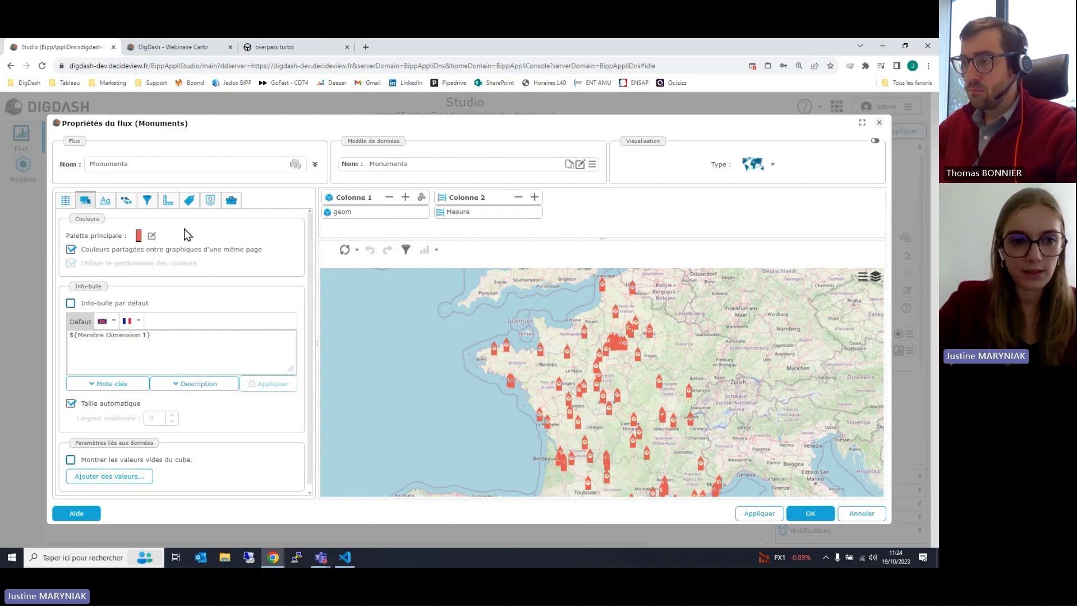
left_click(152, 235)
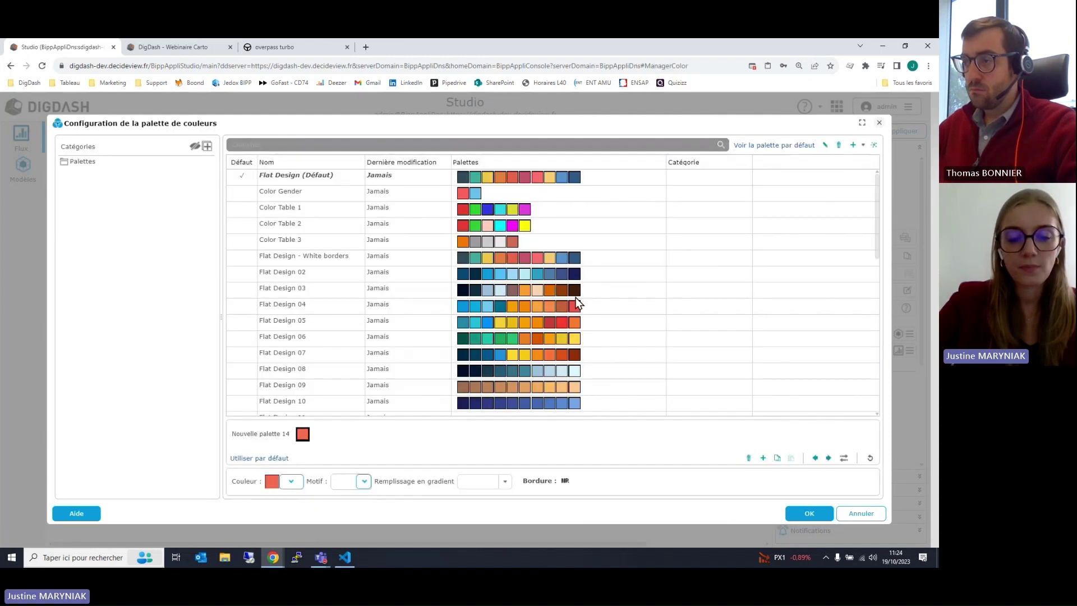
left_click(867, 515)
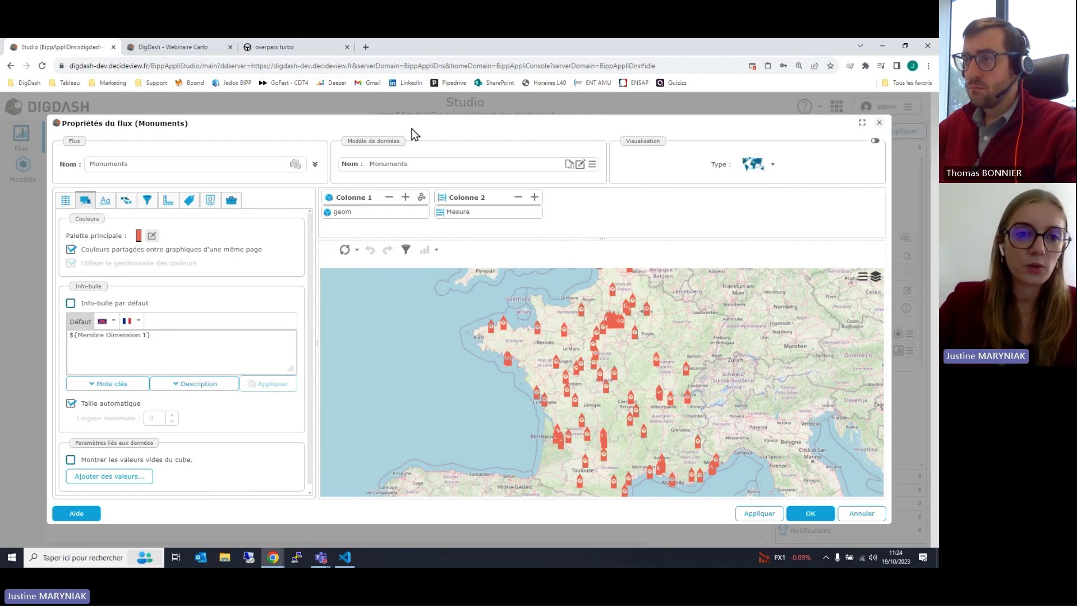
- Open the JavaScript function set as Colonne 1's click action in the flow's navigation settings
left_click(127, 201)
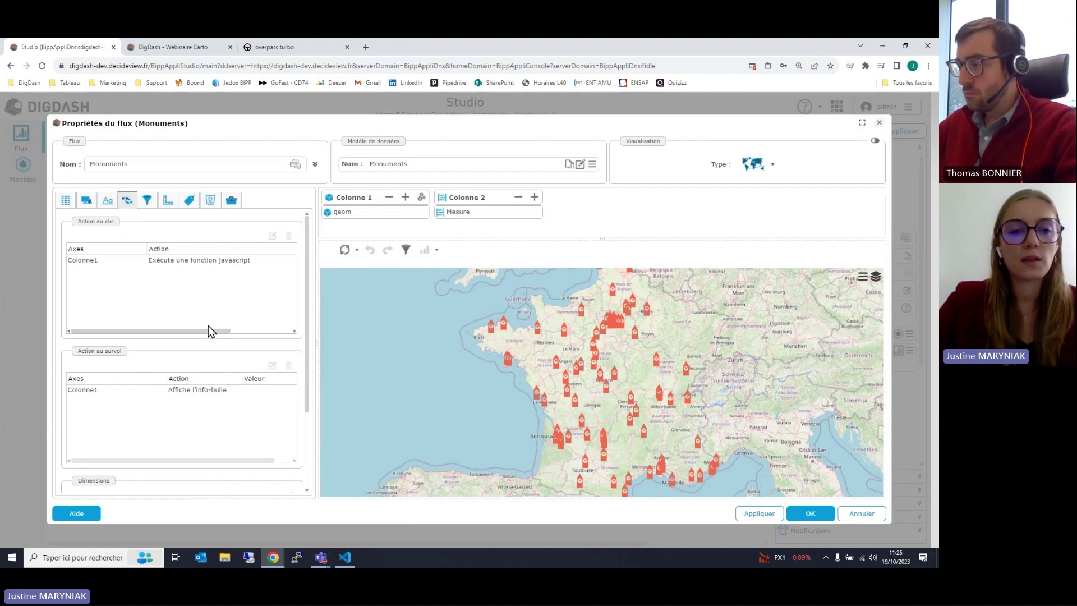
mouse_move(556, 367)
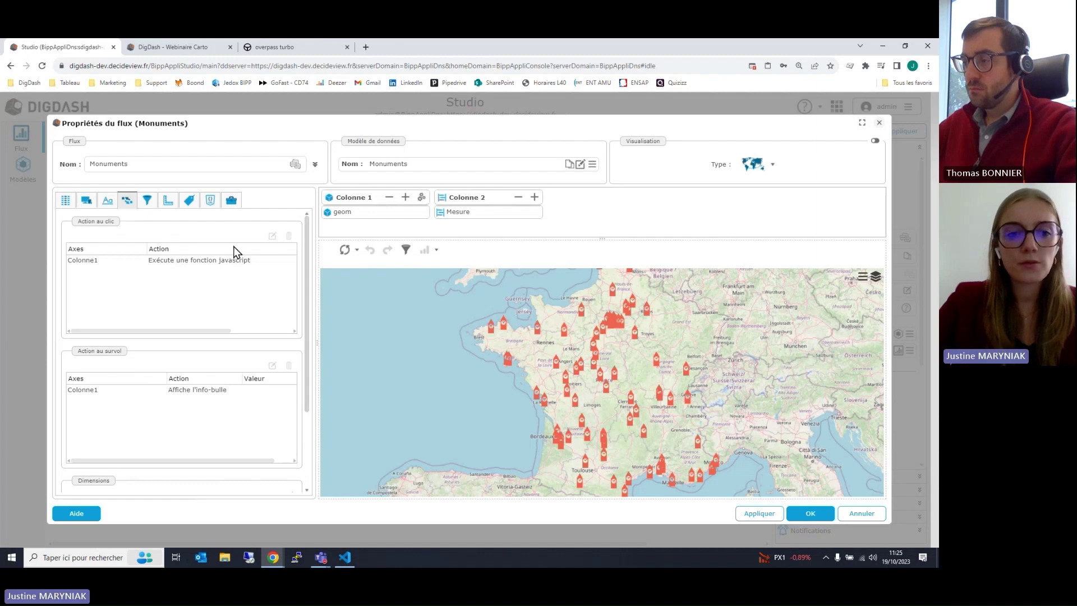
mouse_move(169, 331)
left_mouse_down()
mouse_move(288, 332)
mouse_move(148, 331)
left_mouse_up()
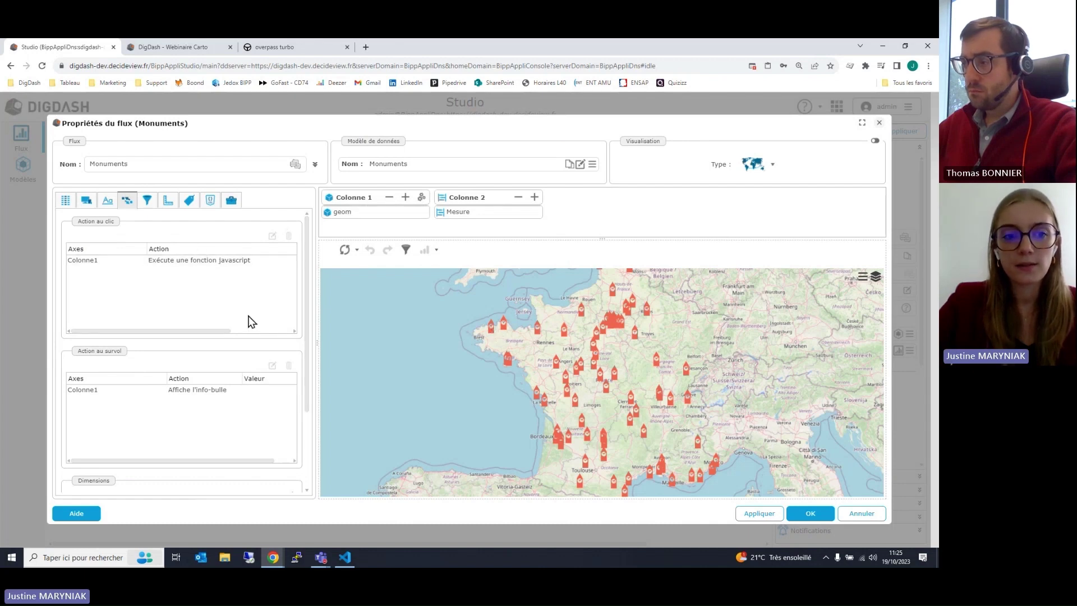
left_click_drag(193, 331, 246, 321)
left_click(235, 261)
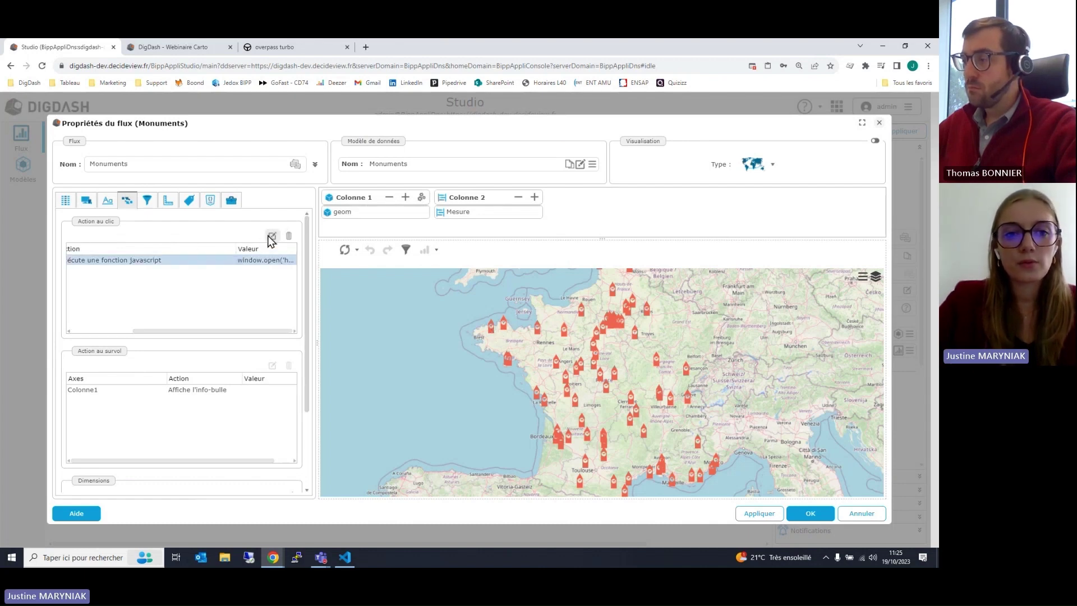
left_click(271, 235)
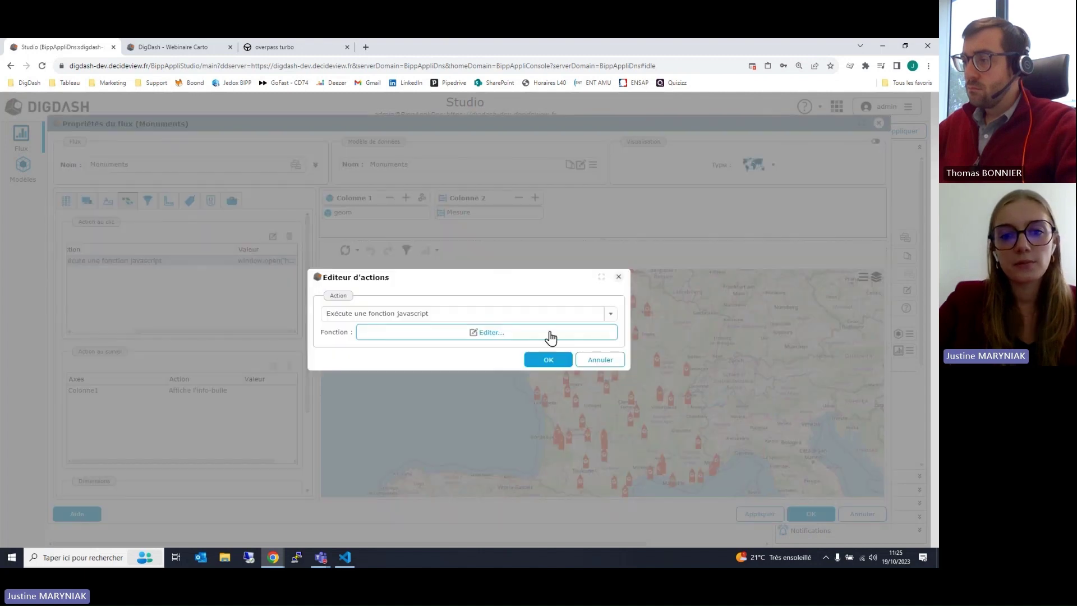
left_click(498, 336)
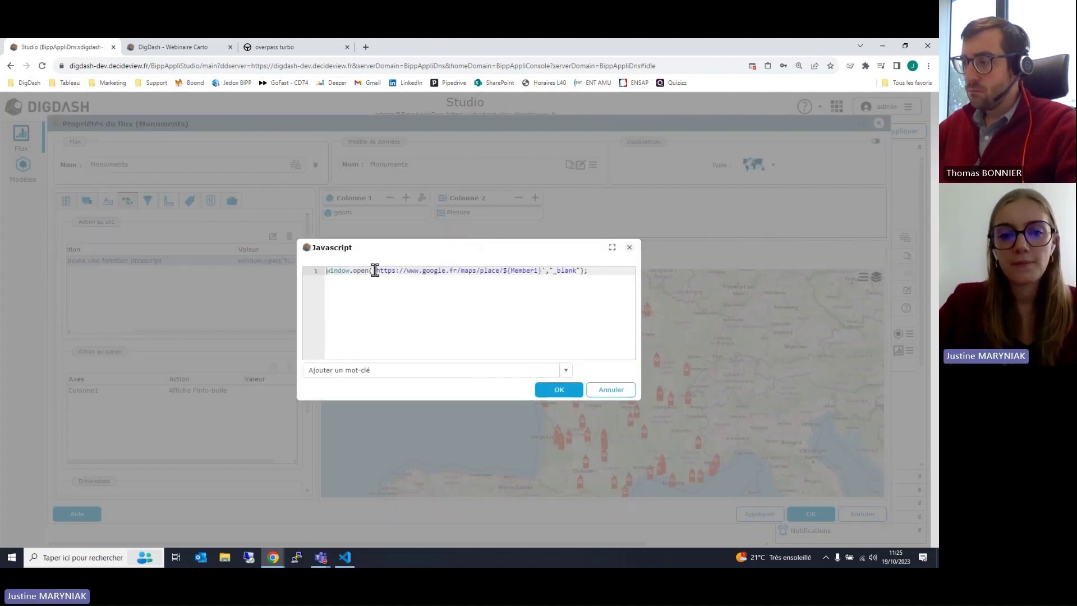
- Examine the Google Maps address and the ${Member1} keyword in the window.open call, and cancel both action editors
left_click_drag(377, 270, 409, 269)
left_click(437, 271)
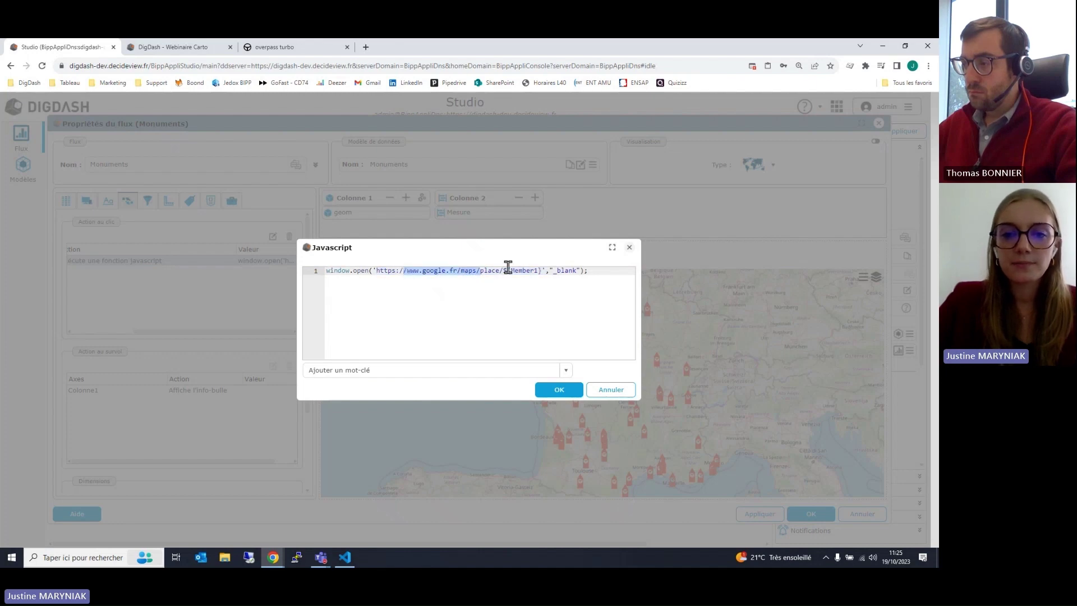
left_click_drag(544, 270, 396, 318)
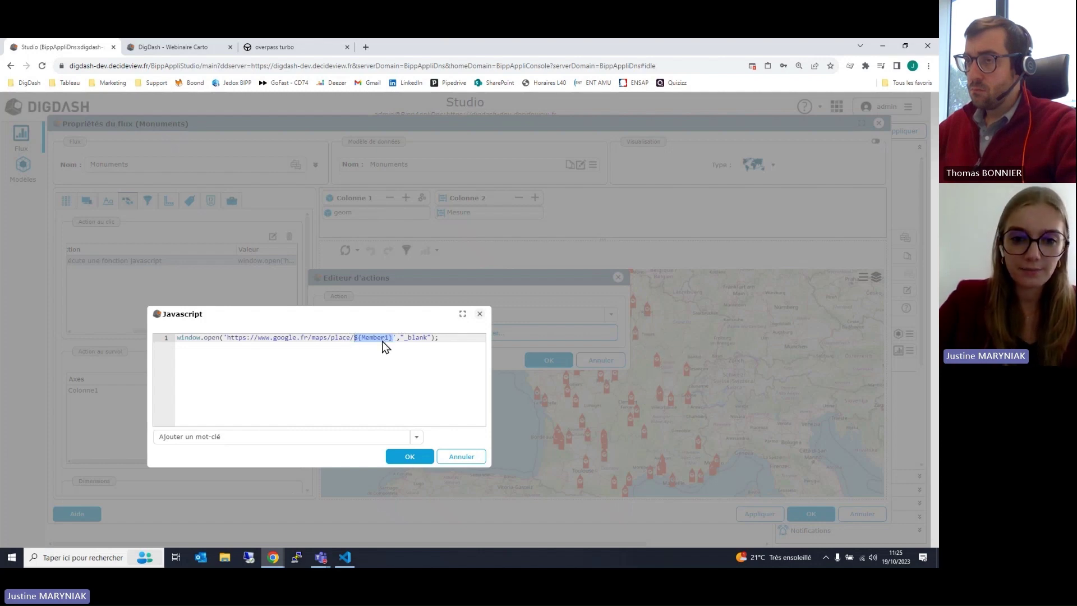
left_click(471, 458)
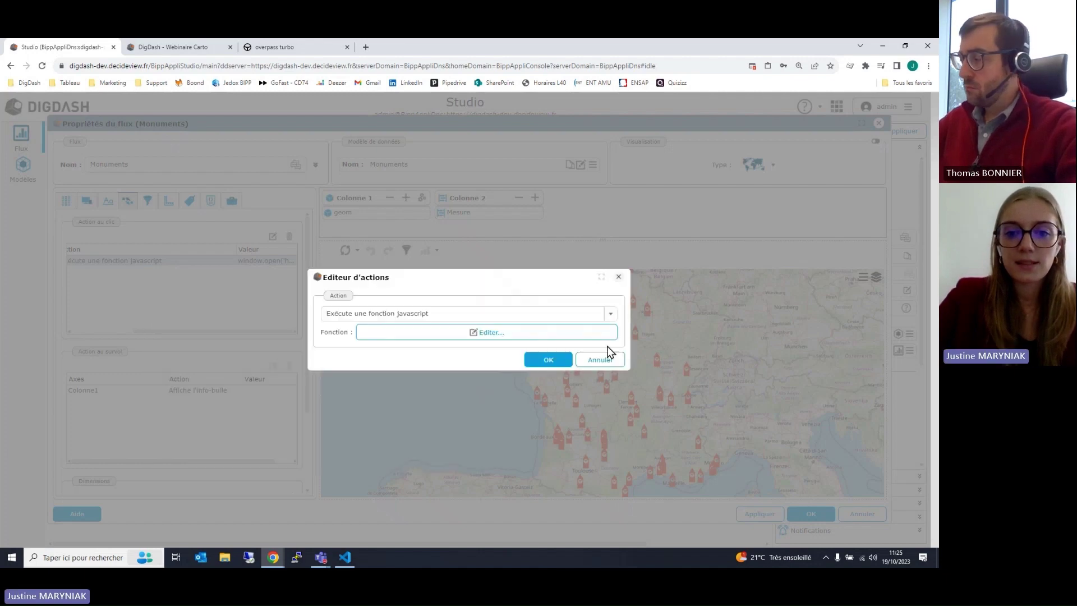
left_click(601, 362)
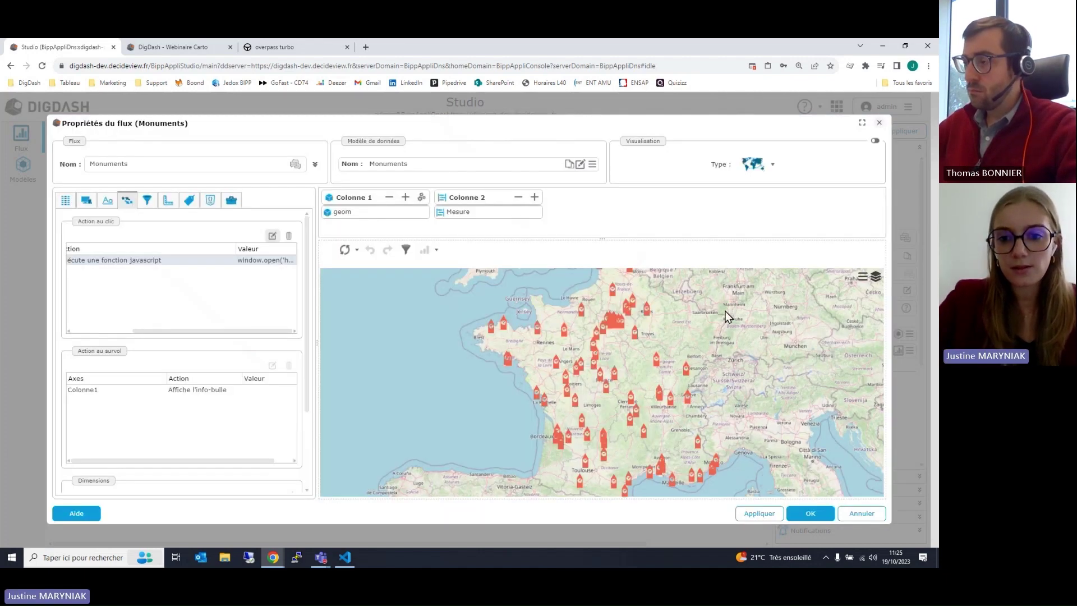
- Test the click action on the Château de Bussy-Rabutin marker and view its Google Maps location at the scale of France
mouse_move(657, 366)
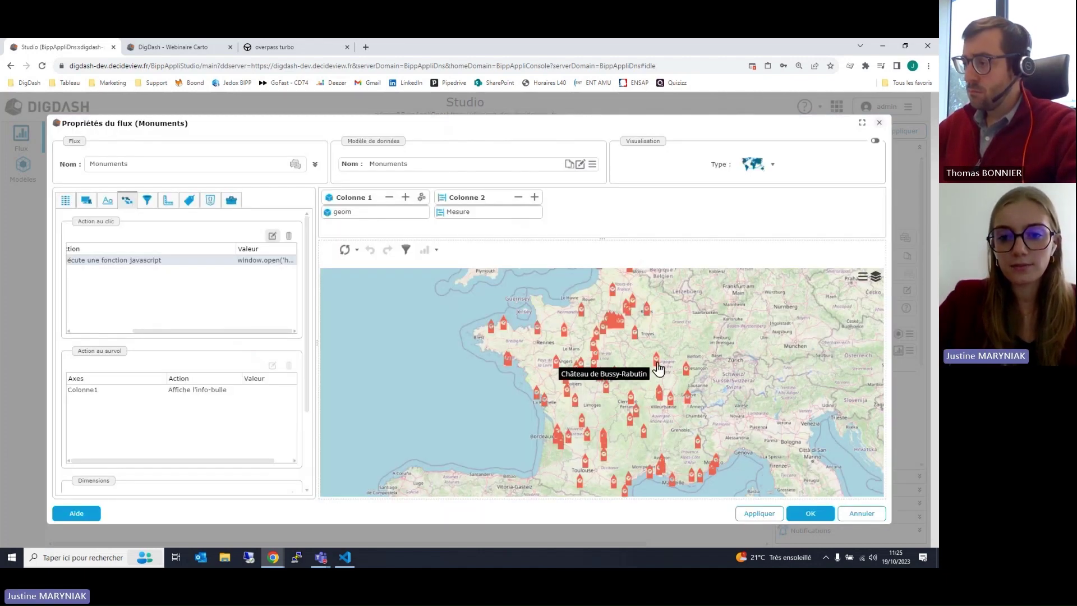
left_click(658, 366)
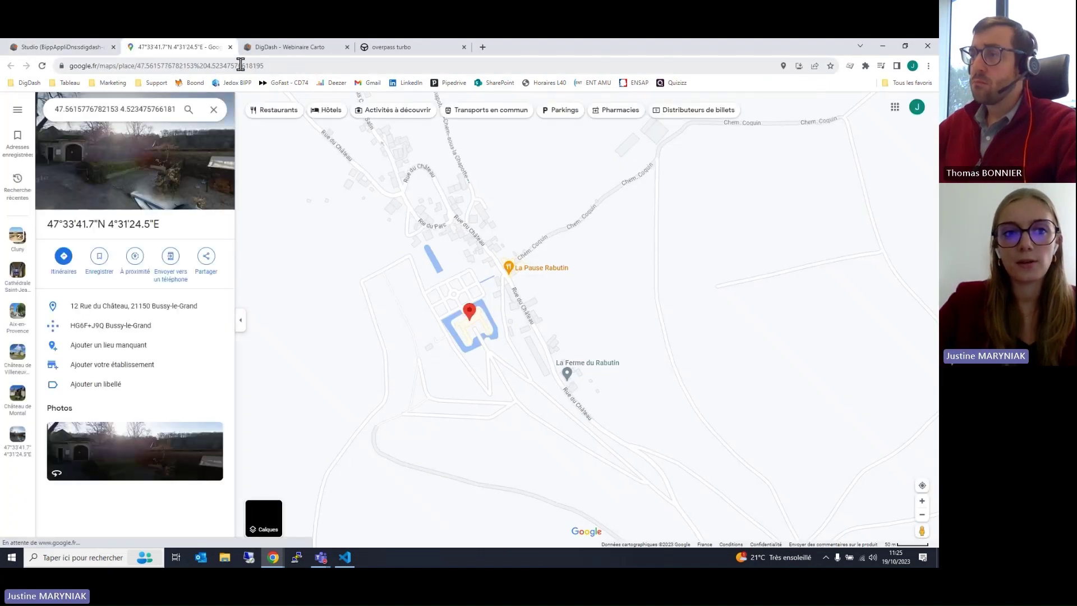
scroll(530, 283, "down", 5)
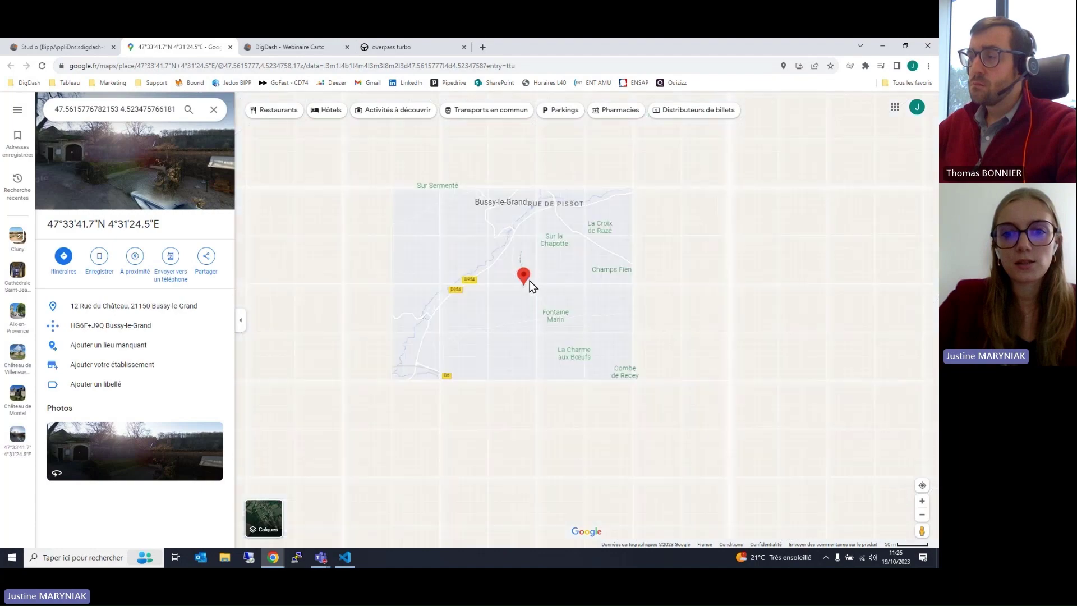
scroll(529, 286, "down", 3)
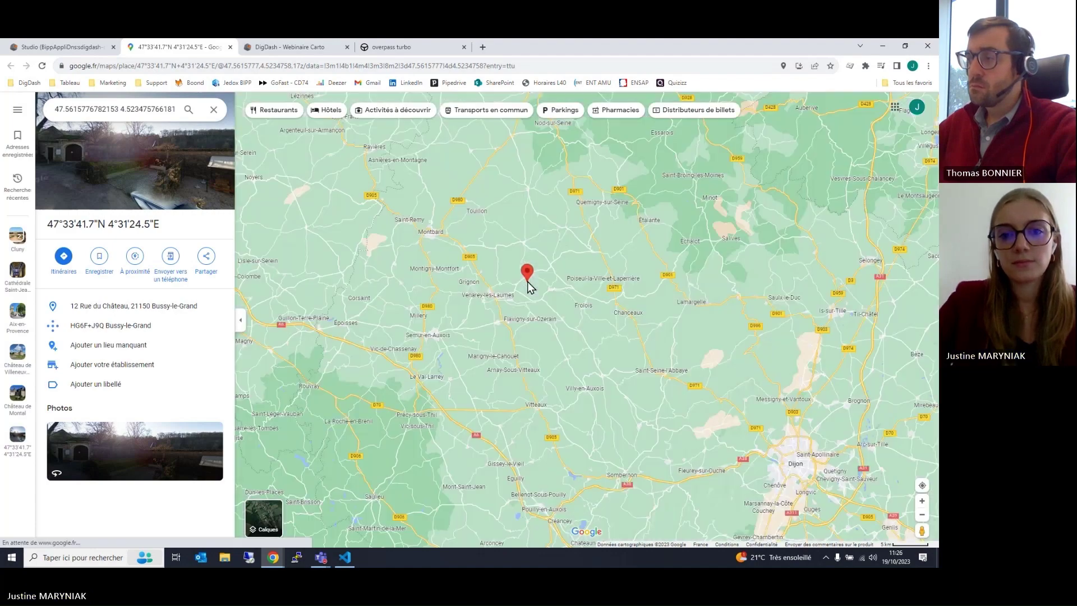
scroll(529, 286, "down", 5)
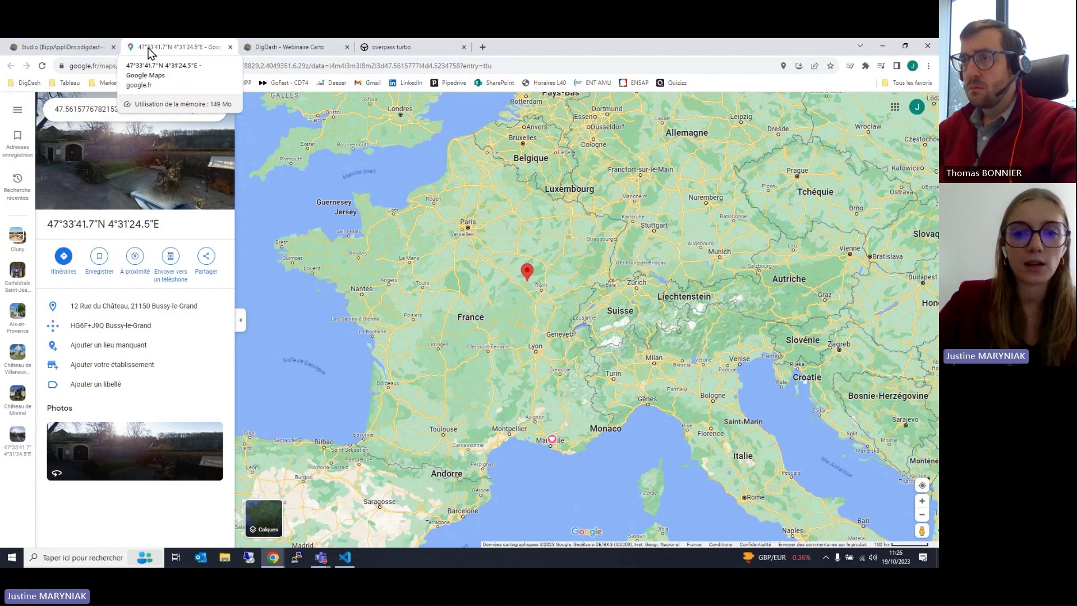
- Return to DigDash Studio and close the Monuments flow properties without saving
left_click(73, 49)
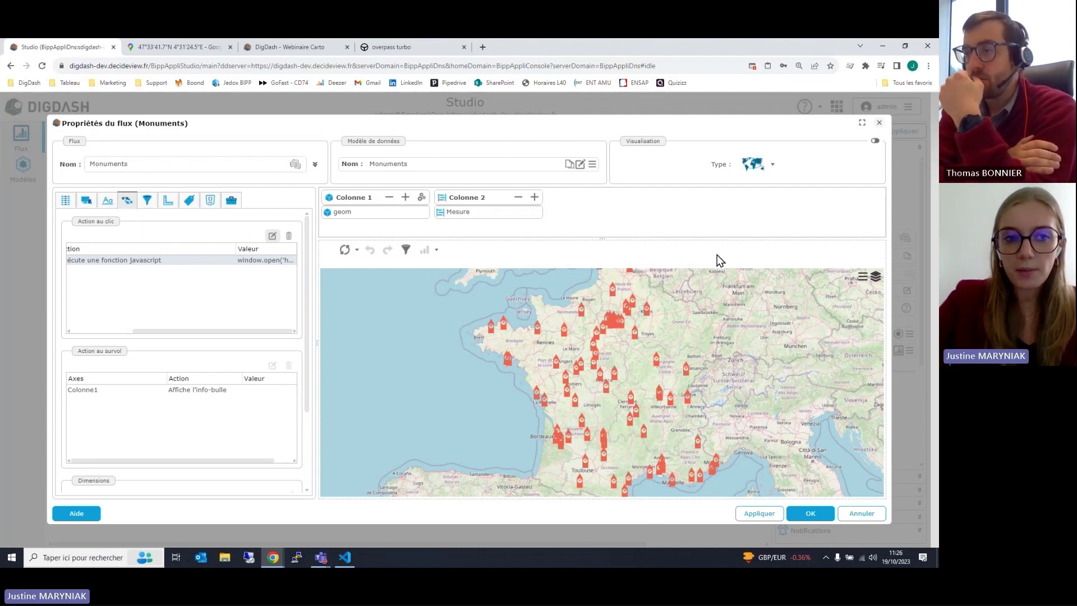
left_click(863, 513)
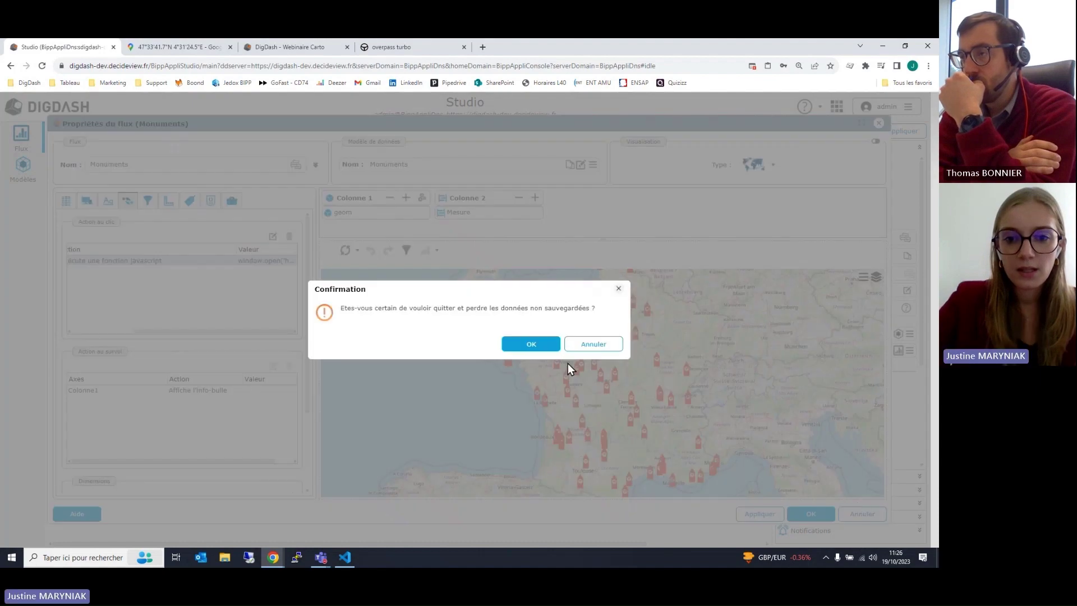
left_click(531, 344)
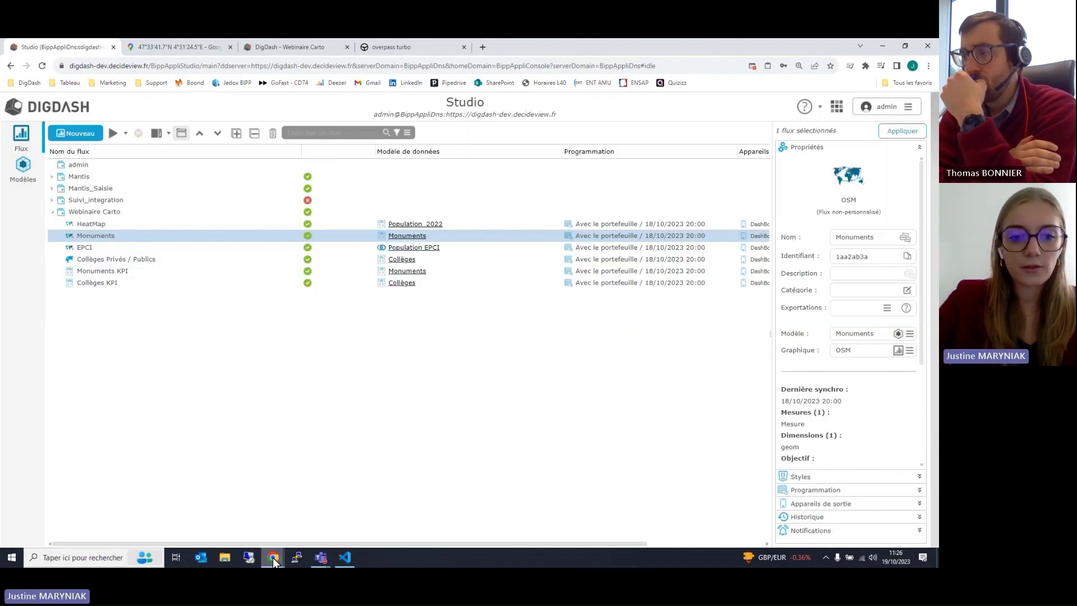
- Switch to the Webinaire DigDash Cartographie PDF, present it full screen, and advance to the Carte OpenStreetMap Personnalisée slide
mouse_move(273, 561)
left_click(386, 511)
left_click(922, 106)
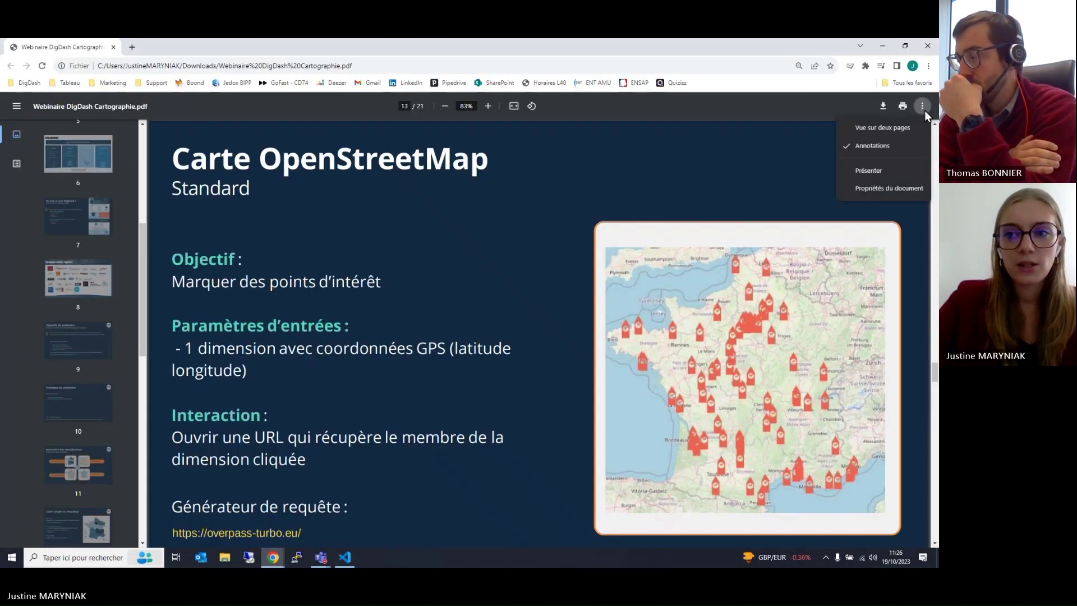
left_click(889, 170)
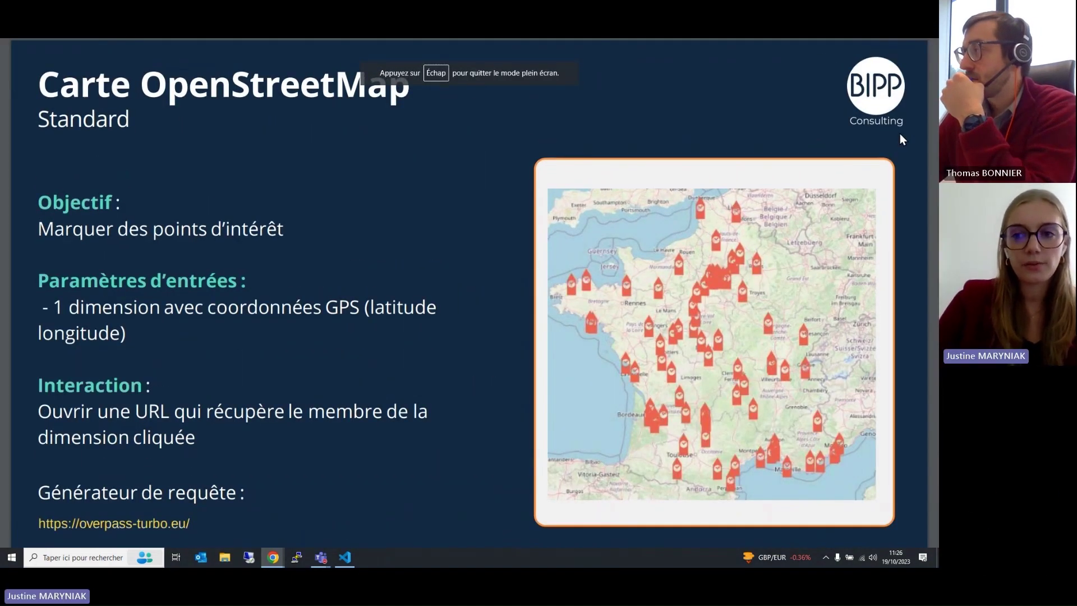
key("Right")
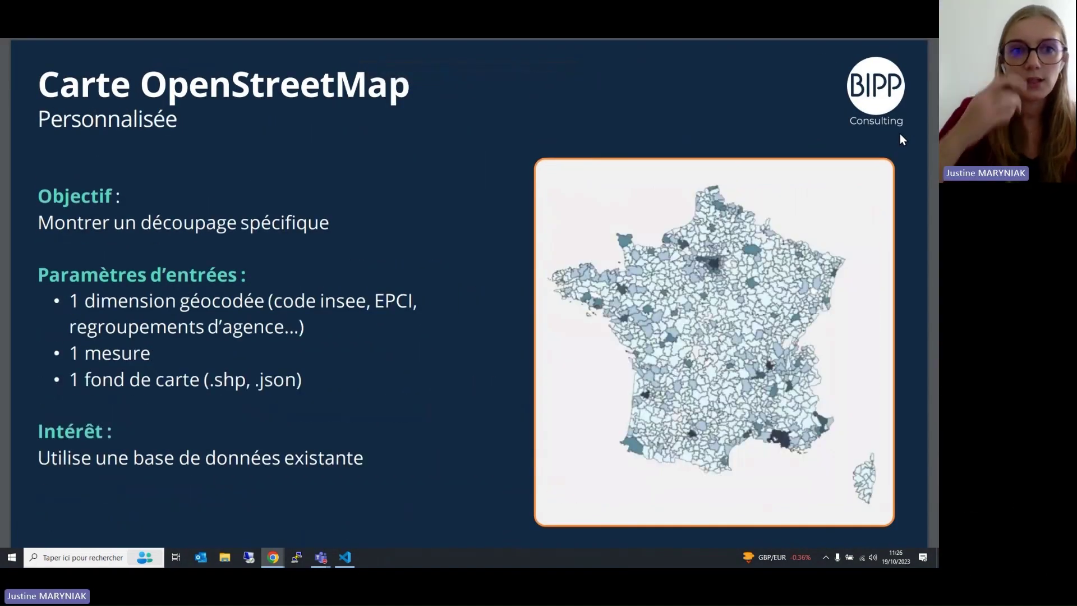
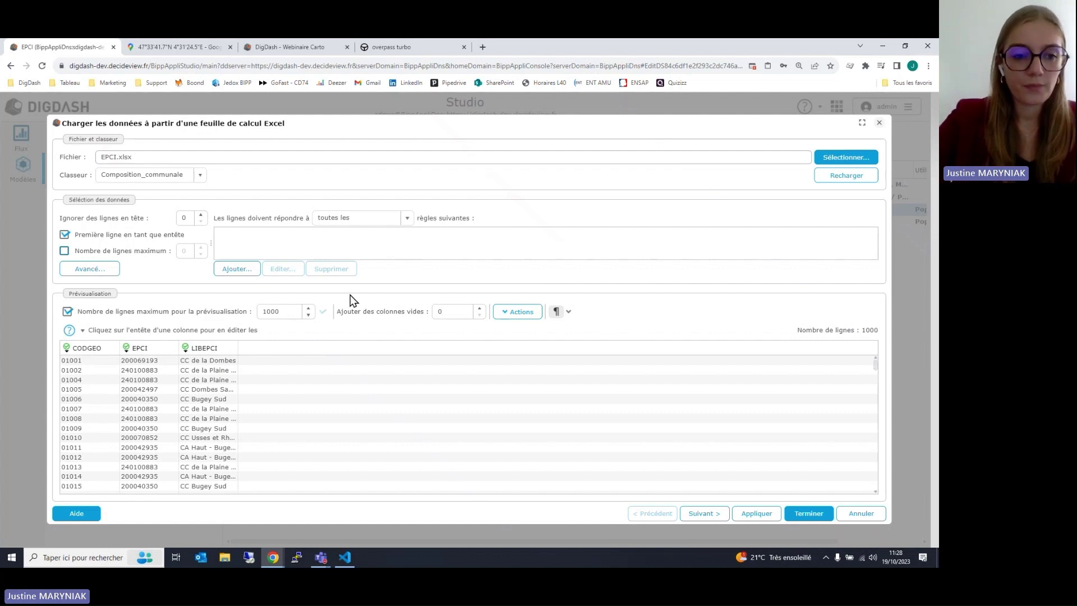
- Cancel the EPCI Excel source editor, and open the Population EPCI join model to view its sources and key column
left_click(862, 513)
left_click(489, 353)
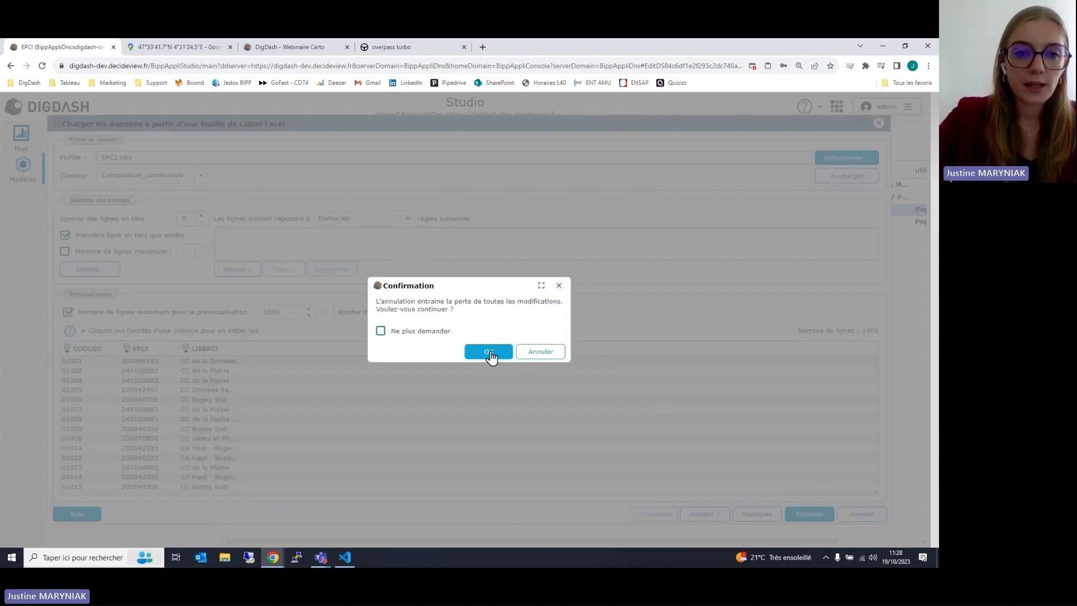
left_click(310, 223)
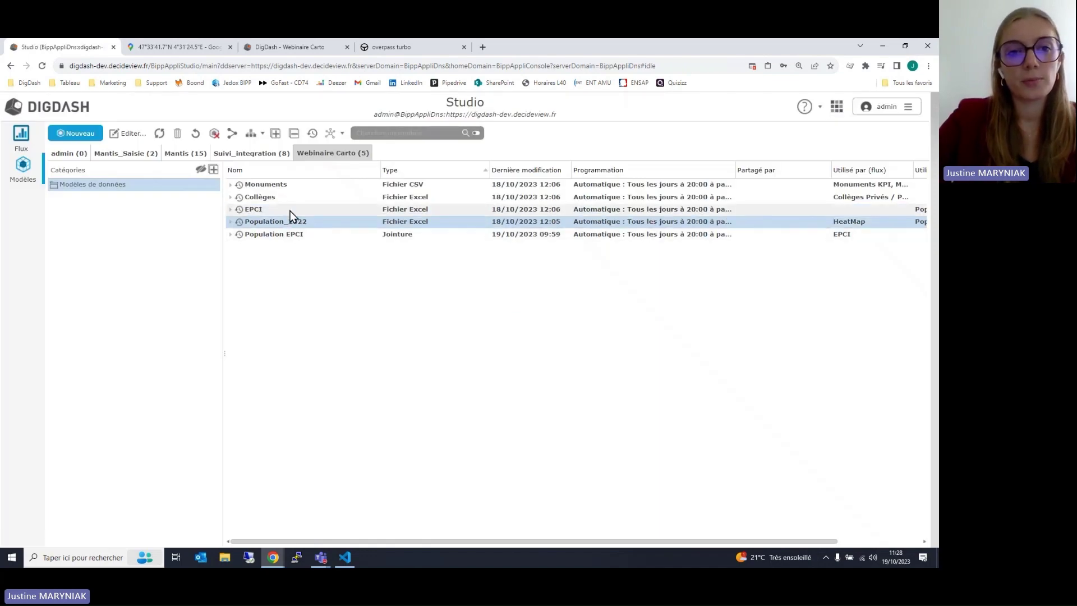
double_click(304, 237)
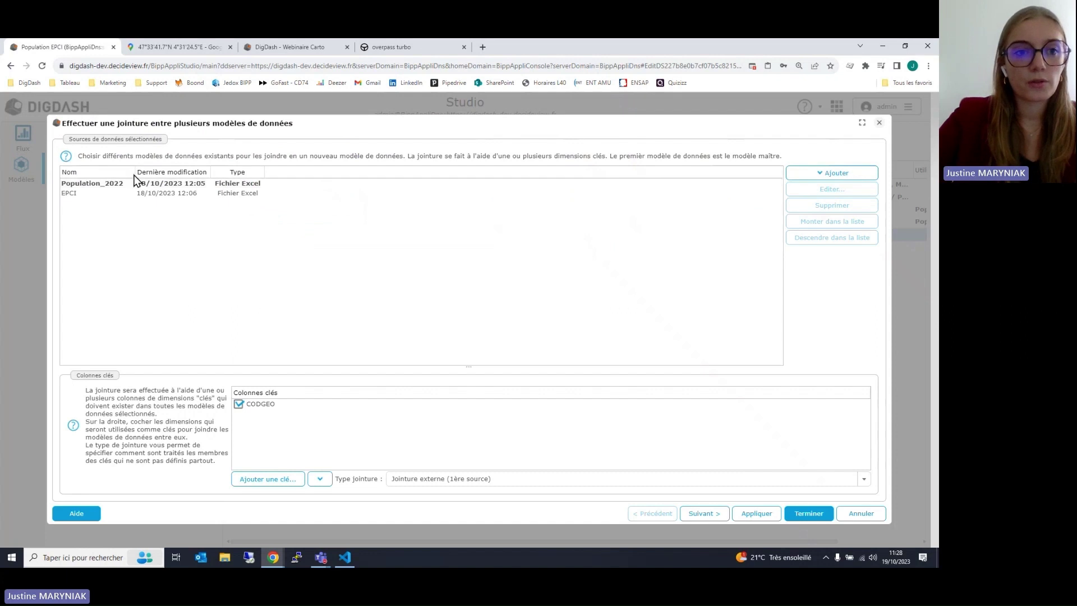
left_click_drag(134, 174, 192, 174)
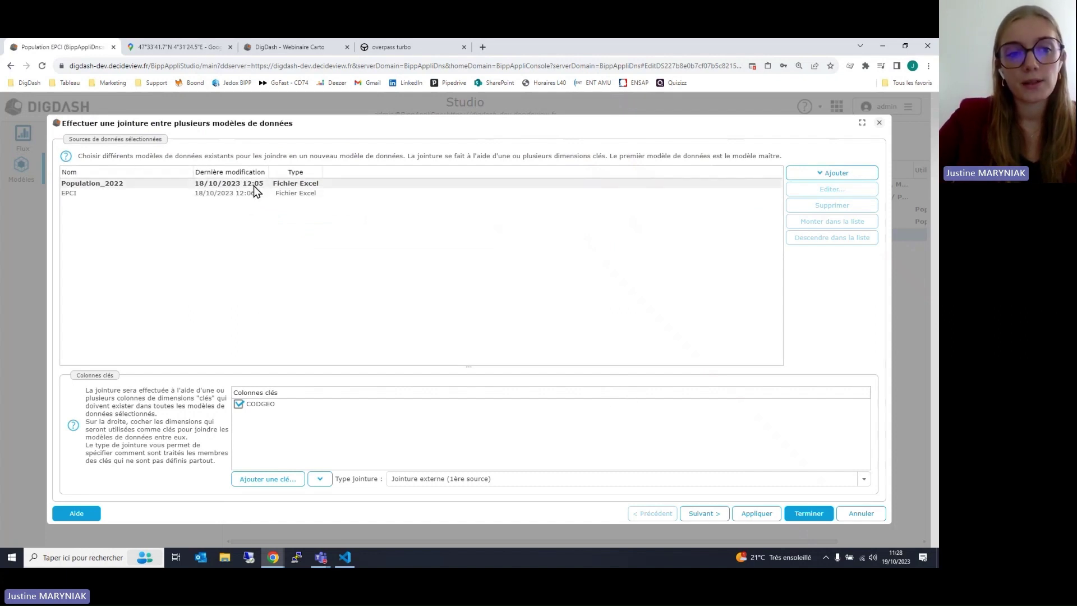
- Open the join's advanced configuration and examine the population columns through Année and the CODGEO, EPCI and LIBEPCI columns
left_click(702, 513)
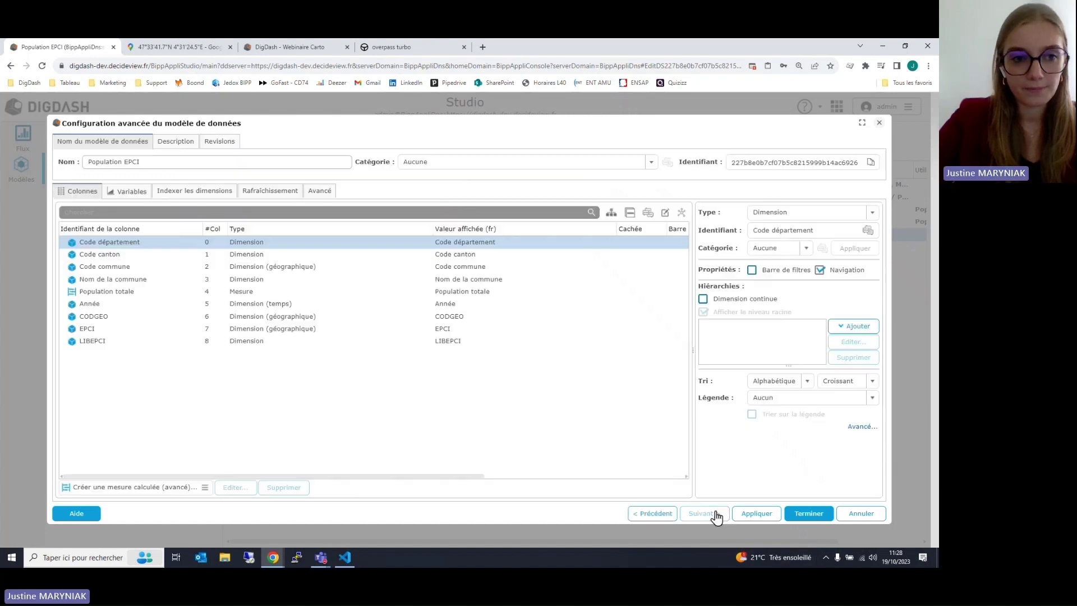
left_click(120, 308)
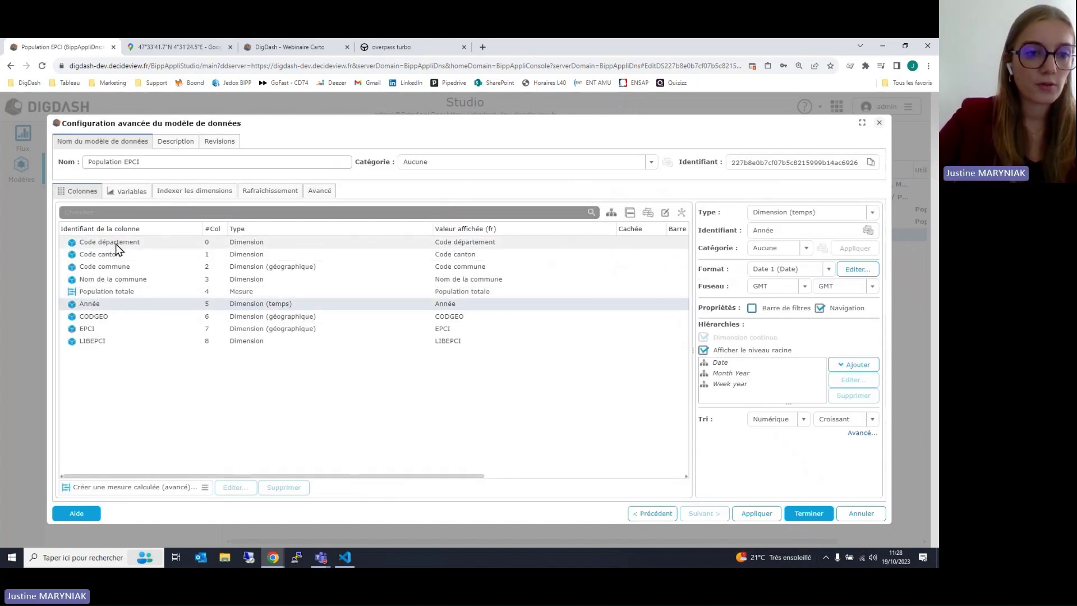
left_click(116, 243, "shift")
left_click(137, 317)
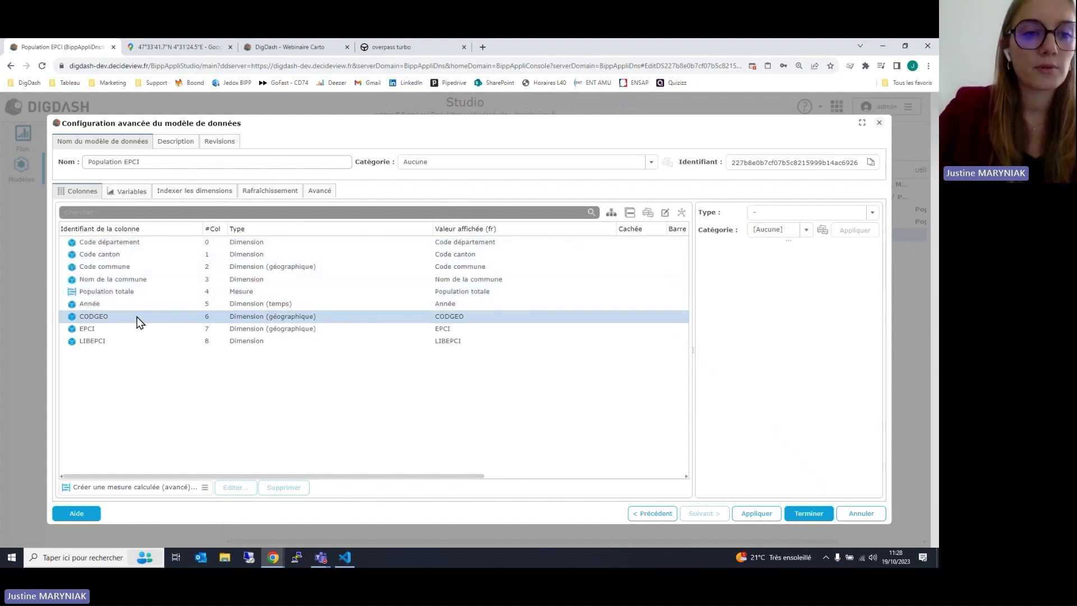
left_click(128, 342, "shift")
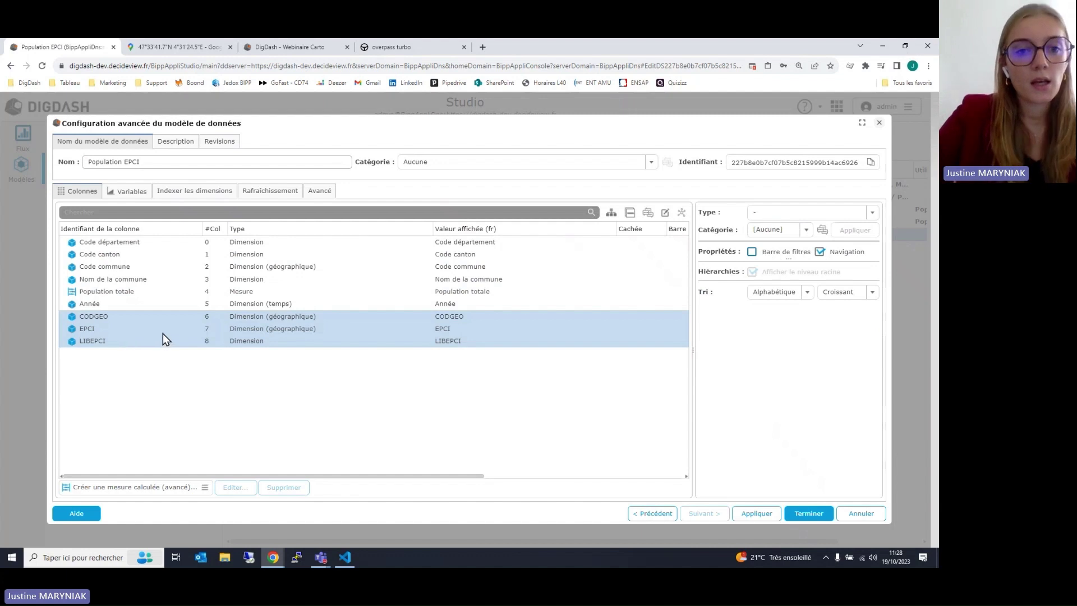
left_click(262, 317)
left_click(253, 280)
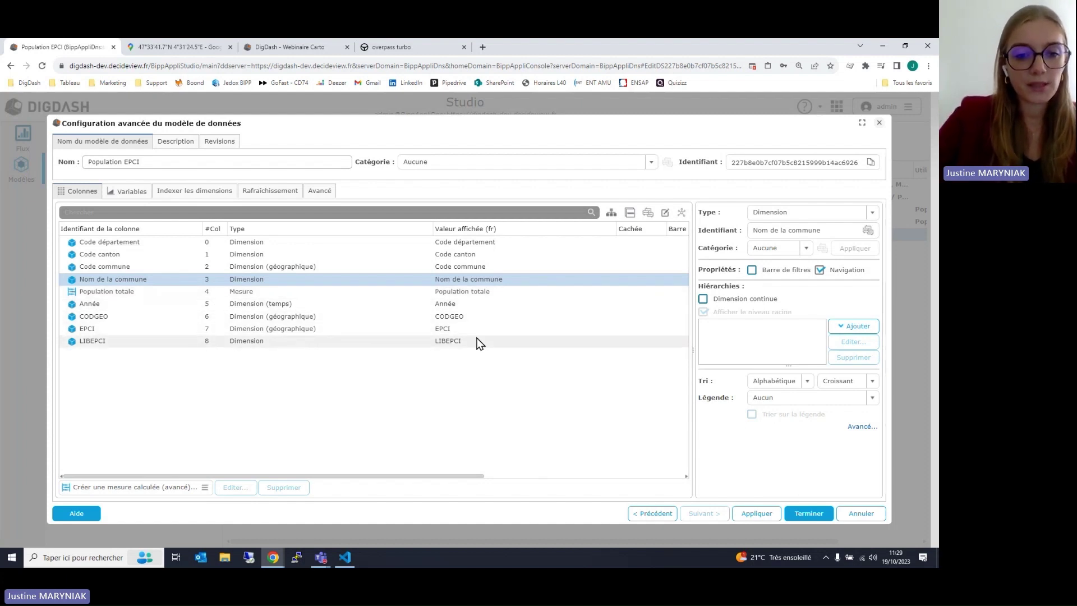
- Switch to EPCI.json in Visual Studio Code and inspect the CODE_EPCI, NOM_EPCI and TYPE_EPCI properties of the first feature
left_click(345, 561)
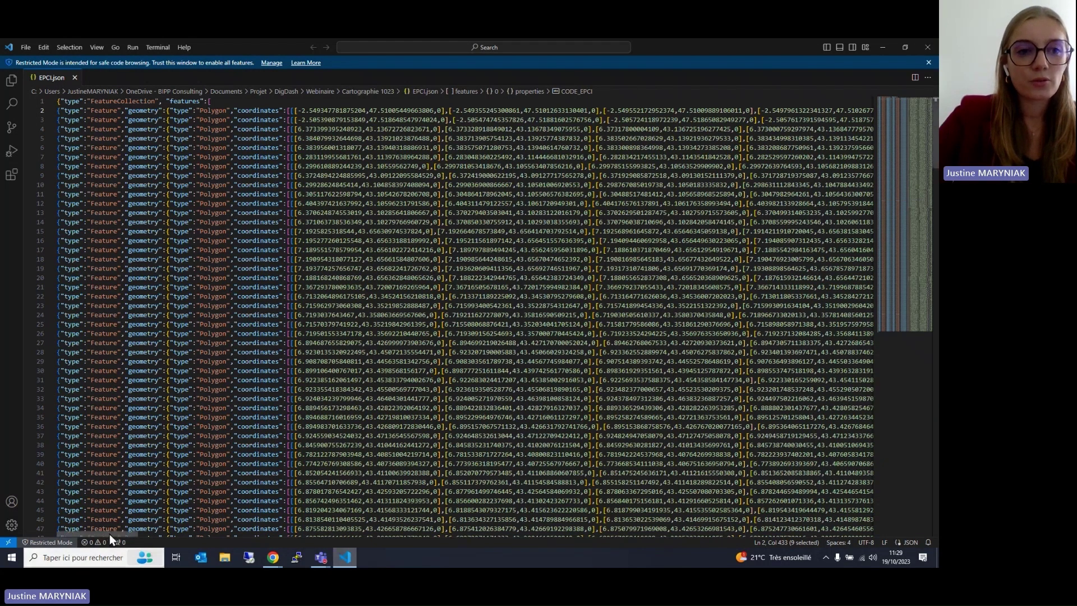
left_click_drag(110, 534, 237, 530)
double_click(488, 110)
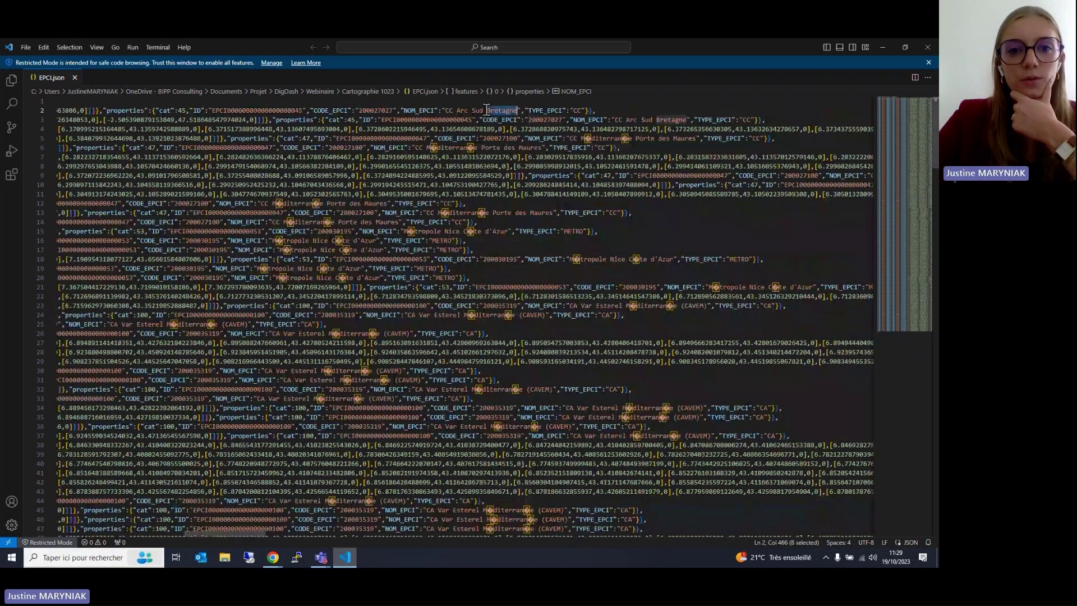
double_click(373, 110)
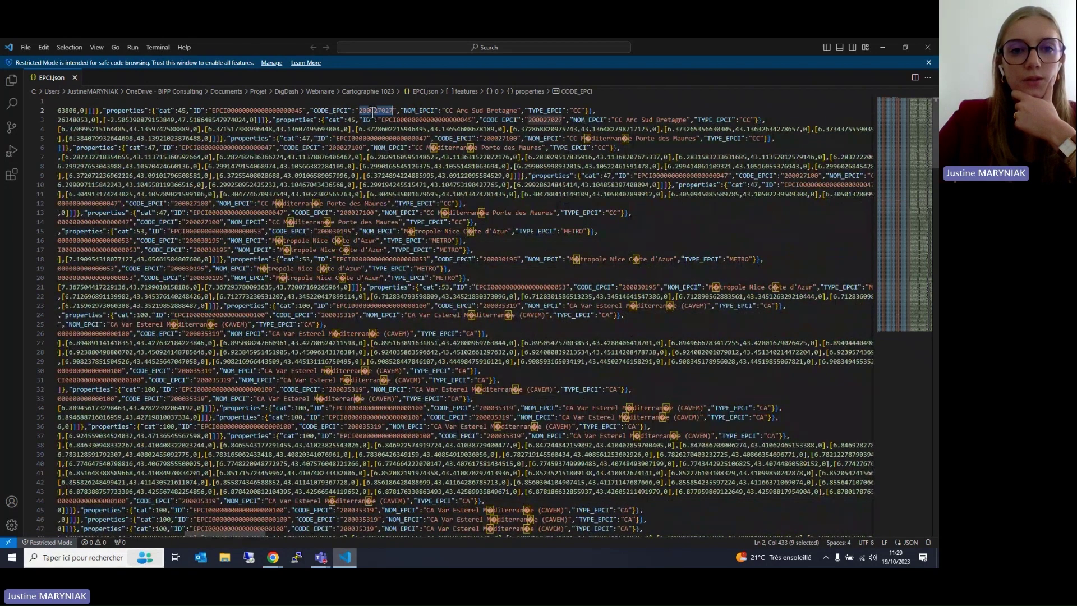
double_click(577, 111)
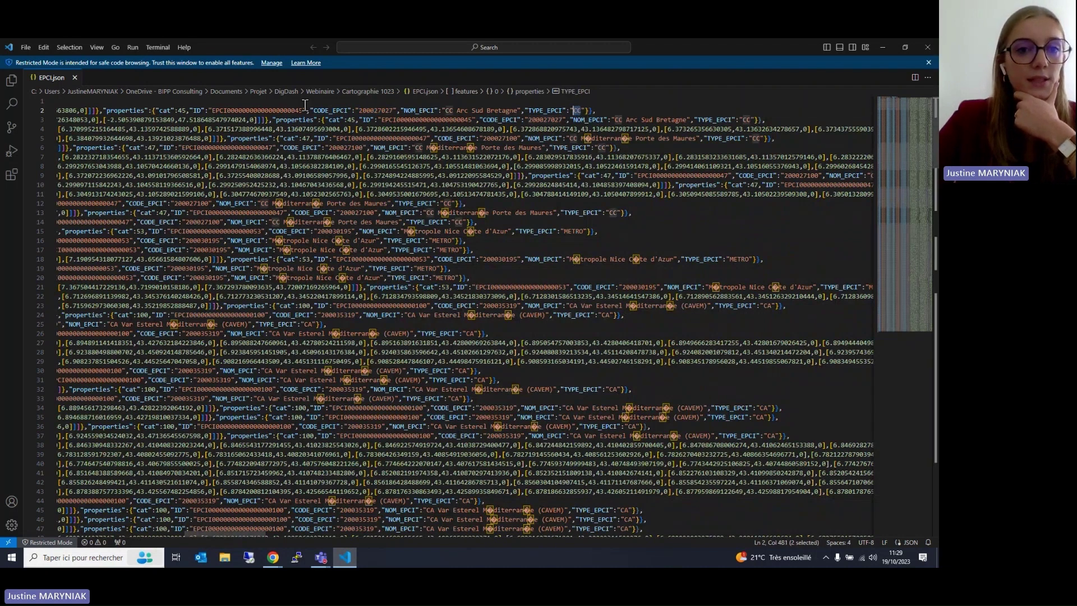
left_click(346, 111)
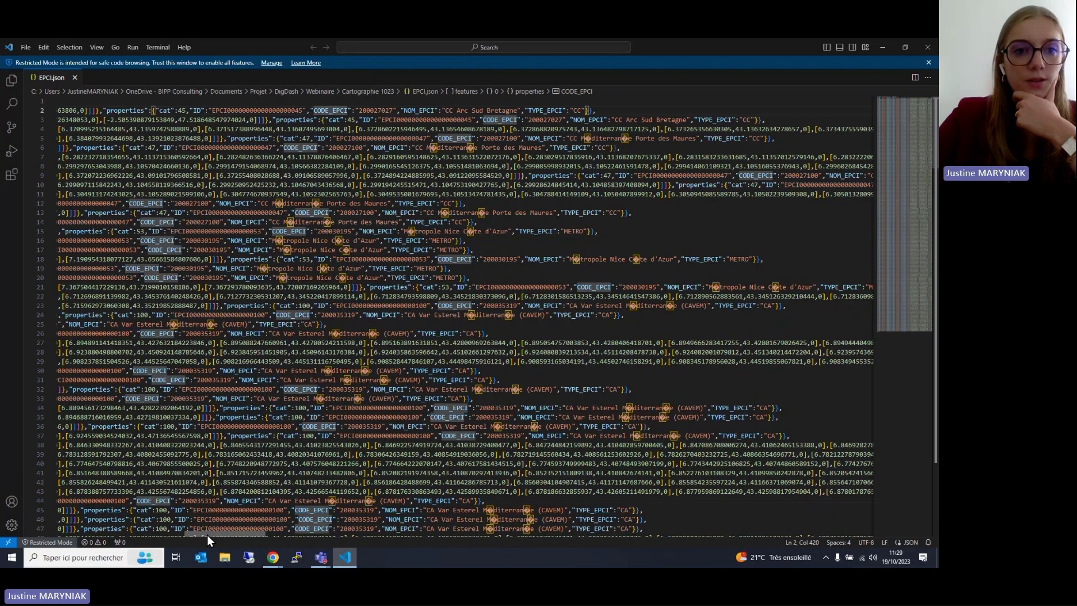
- Review the first feature's polygon coordinates and CODE_EPCI value in EPCI.json, and minimize the editor to return to DigDash
left_click_drag(207, 535, 79, 531)
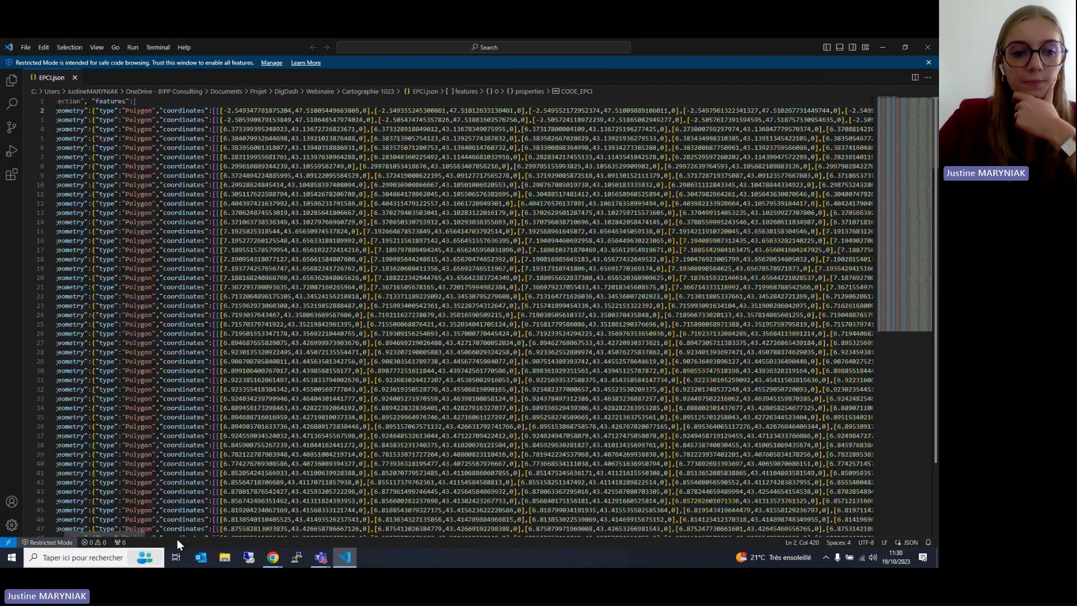
left_click_drag(119, 535, 225, 530)
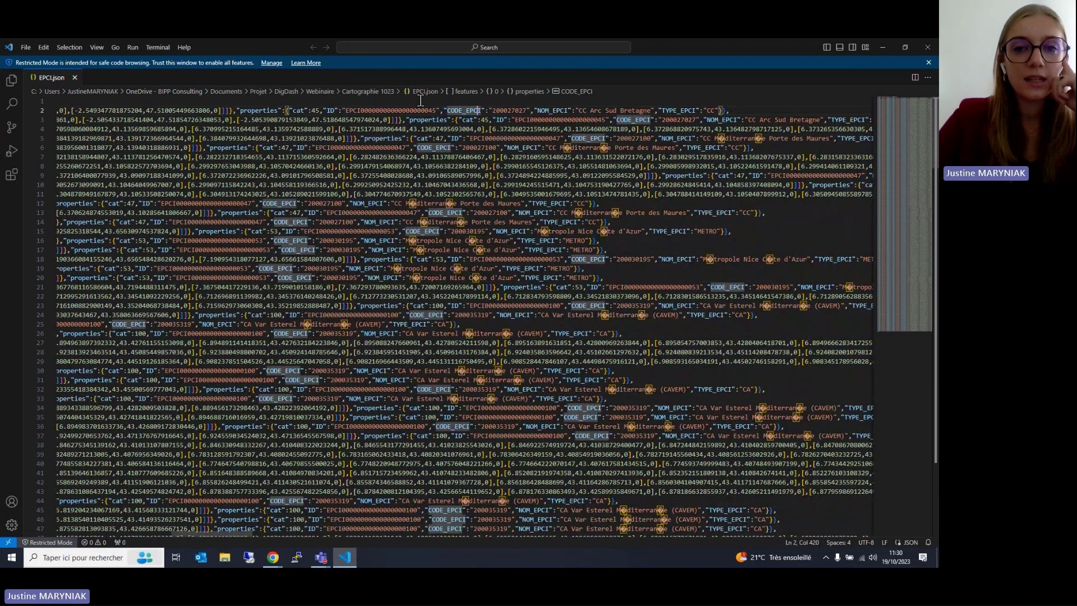
double_click(510, 111)
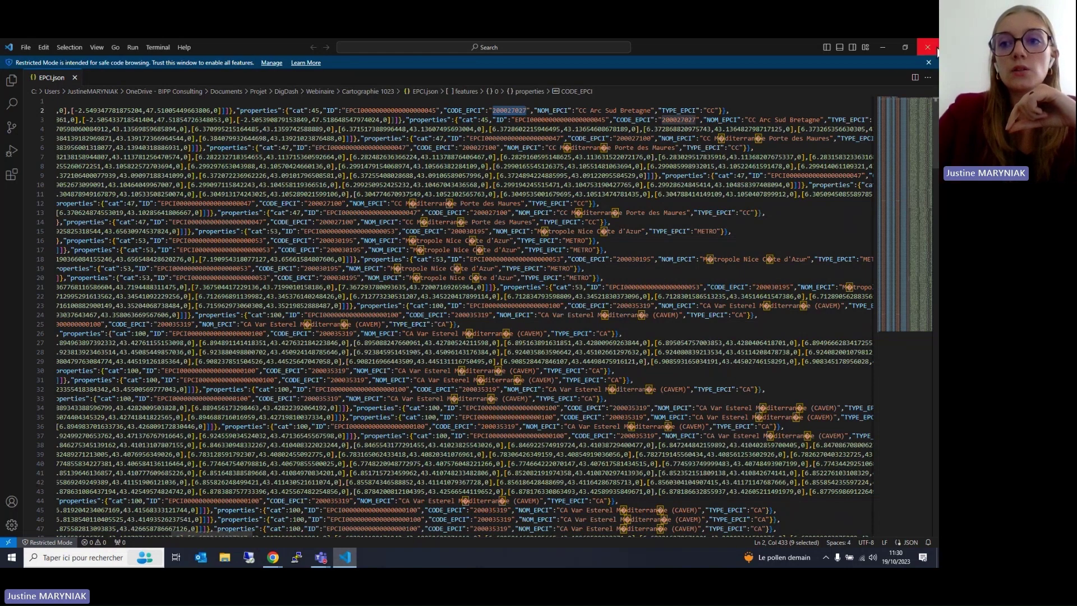
left_click(884, 47)
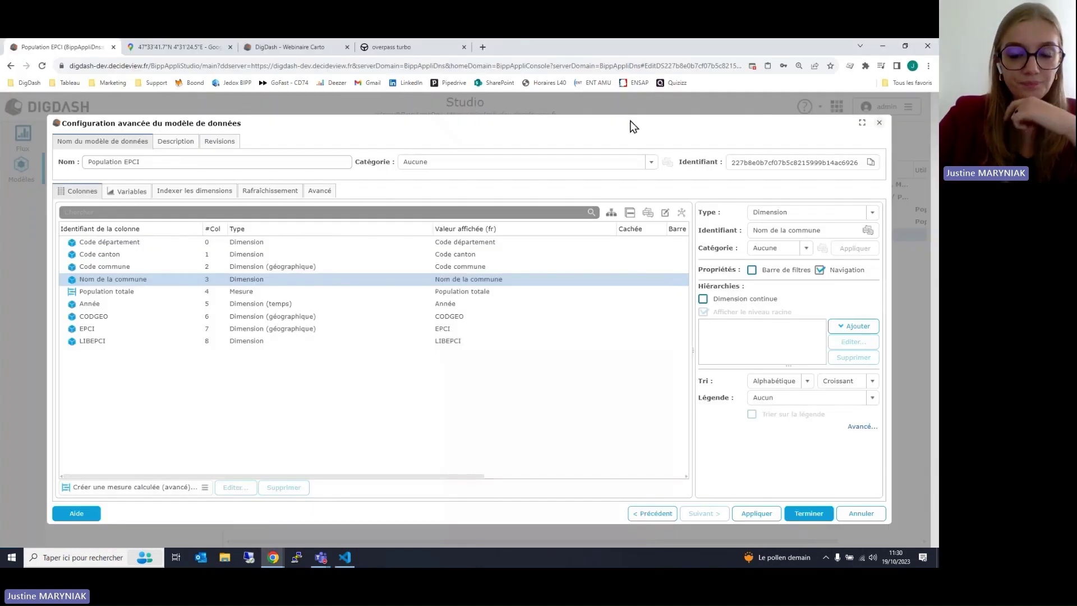
- Cancel the Population EPCI model configuration and open the properties of the EPCI flow
left_click(858, 513)
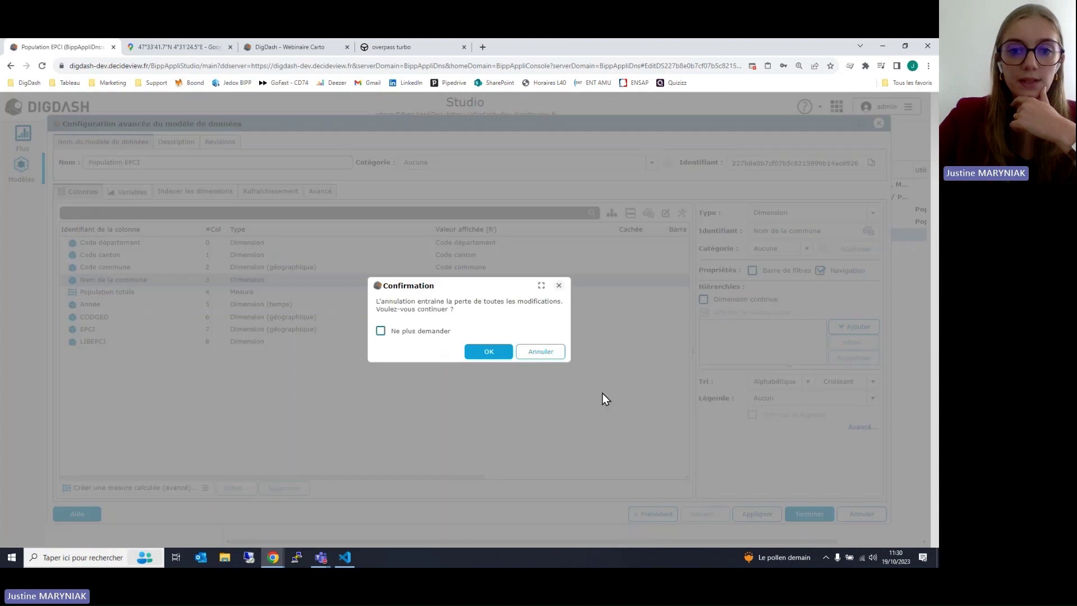
left_click(488, 352)
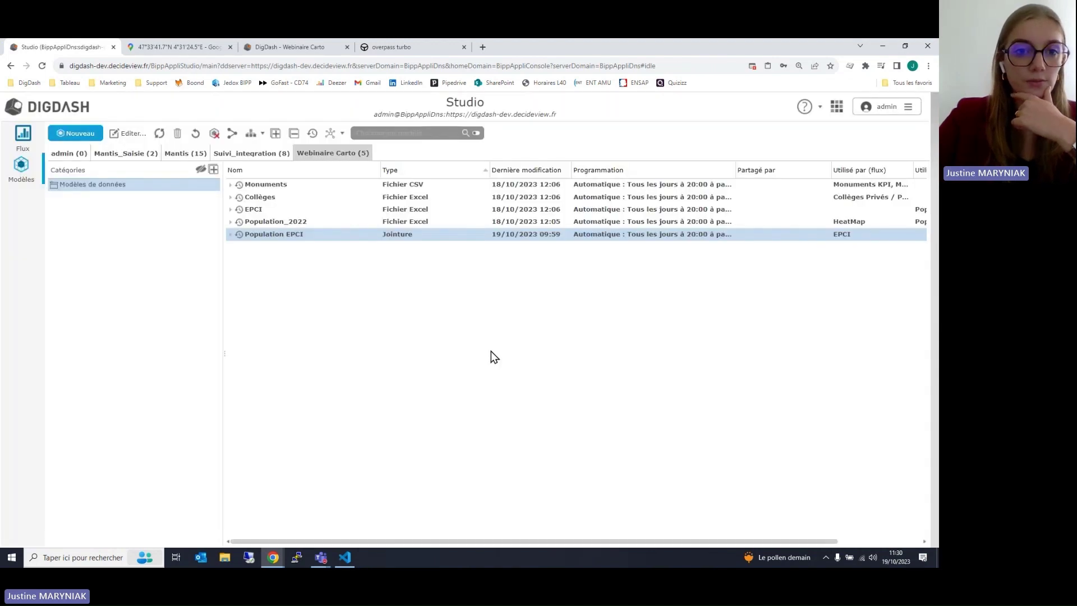
left_click(21, 134)
left_click(93, 247)
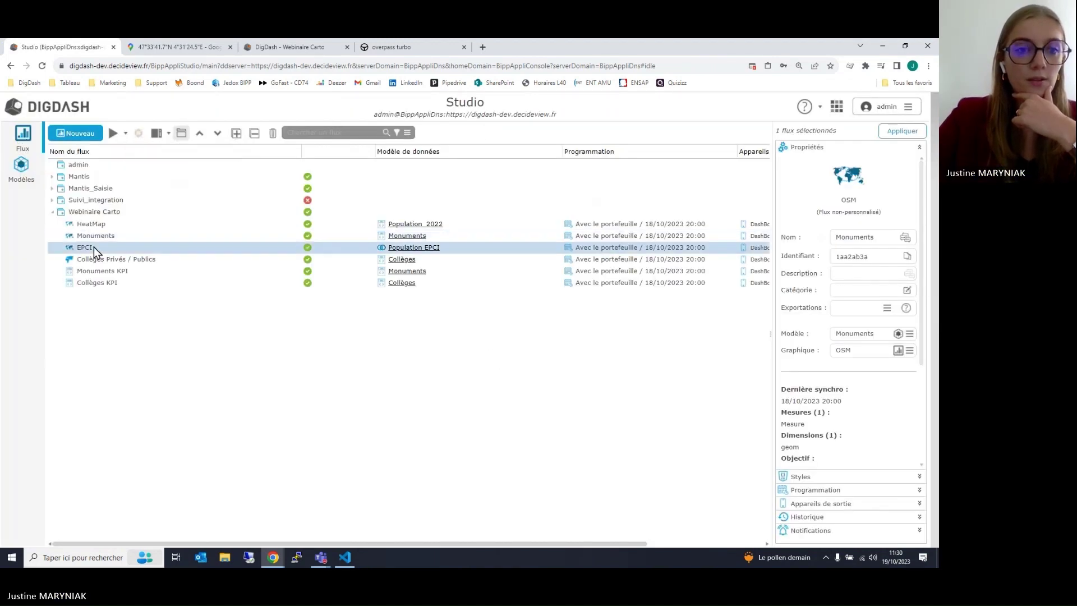
double_click(93, 247)
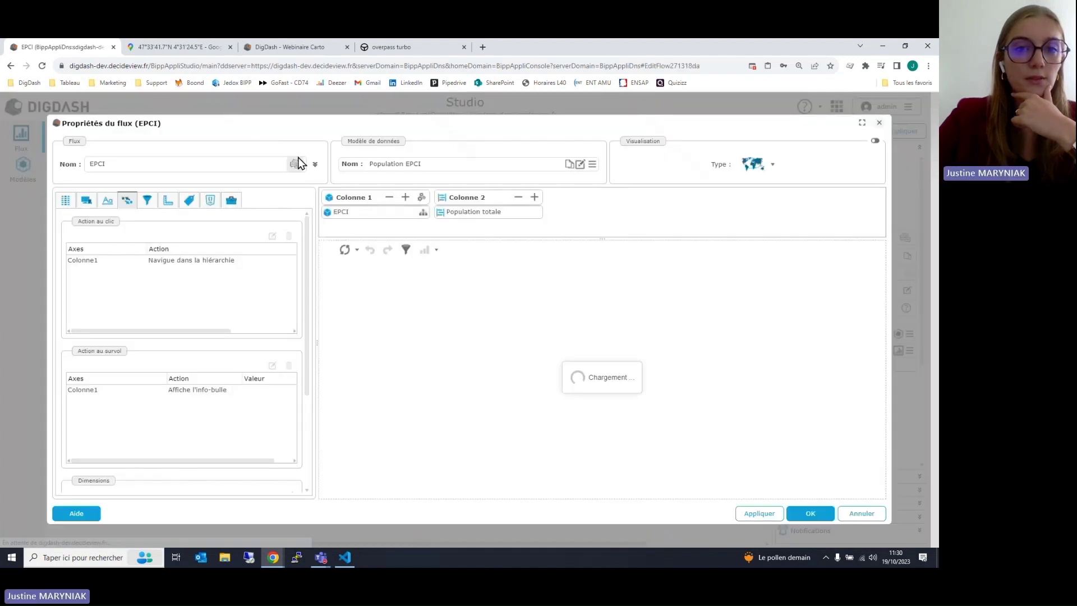
left_click_drag(352, 125, 353, 110)
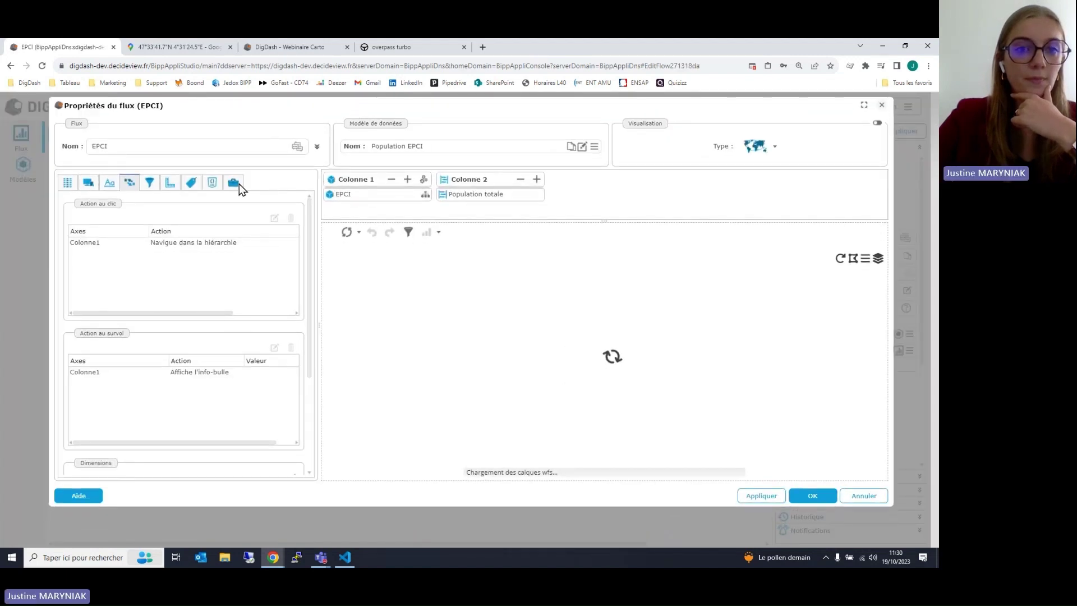
- View the EPCI flow's visualisation parameters for default view, Jenks colour classes and base map
left_click(237, 184)
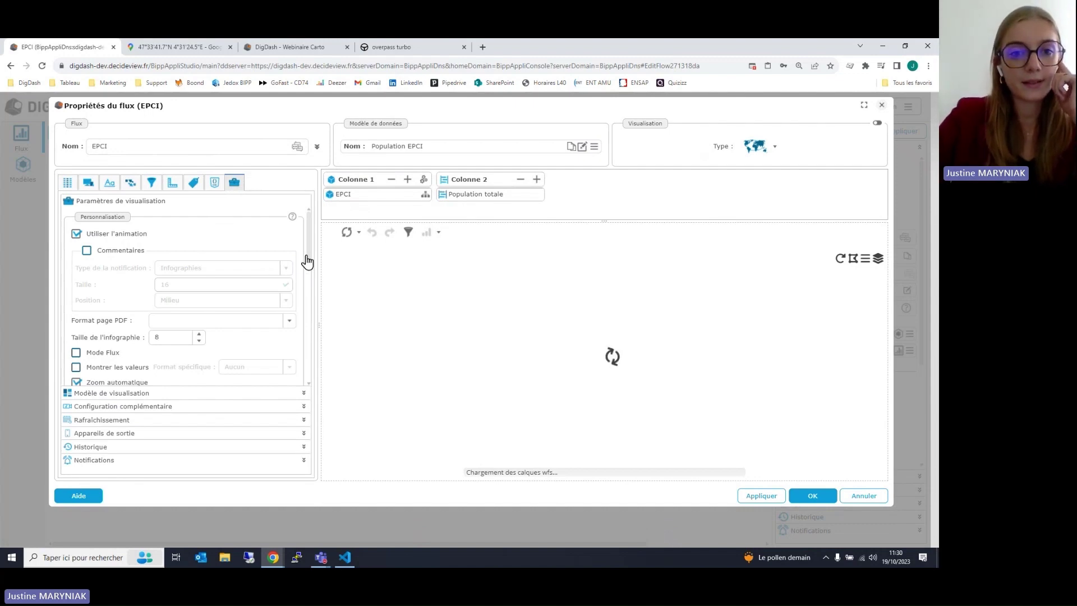
scroll(306, 261, "down", 5)
scroll(281, 295, "up", 2)
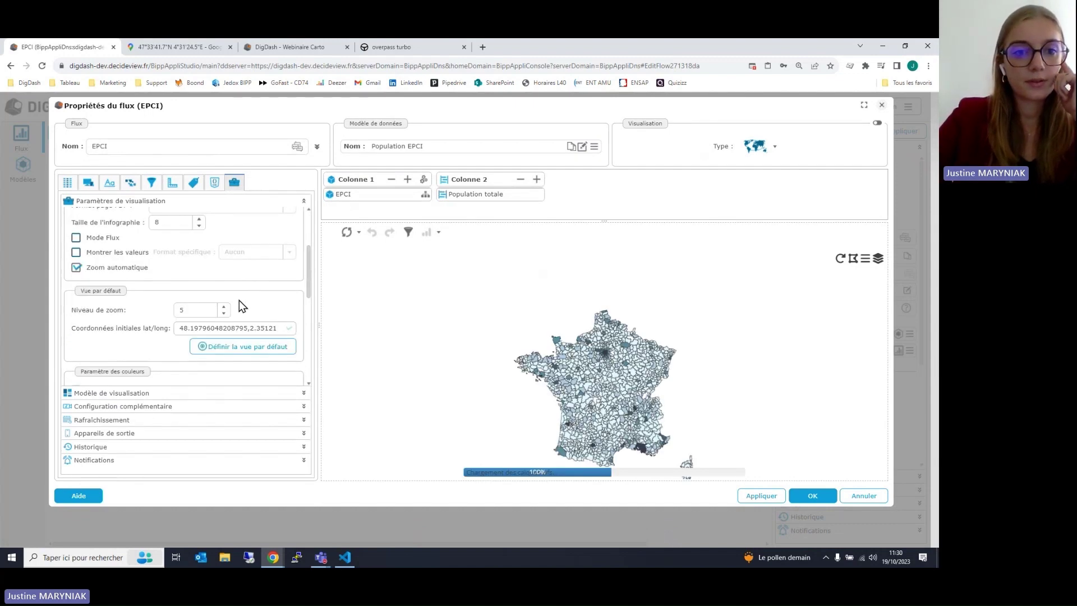
scroll(247, 295, "down", 4)
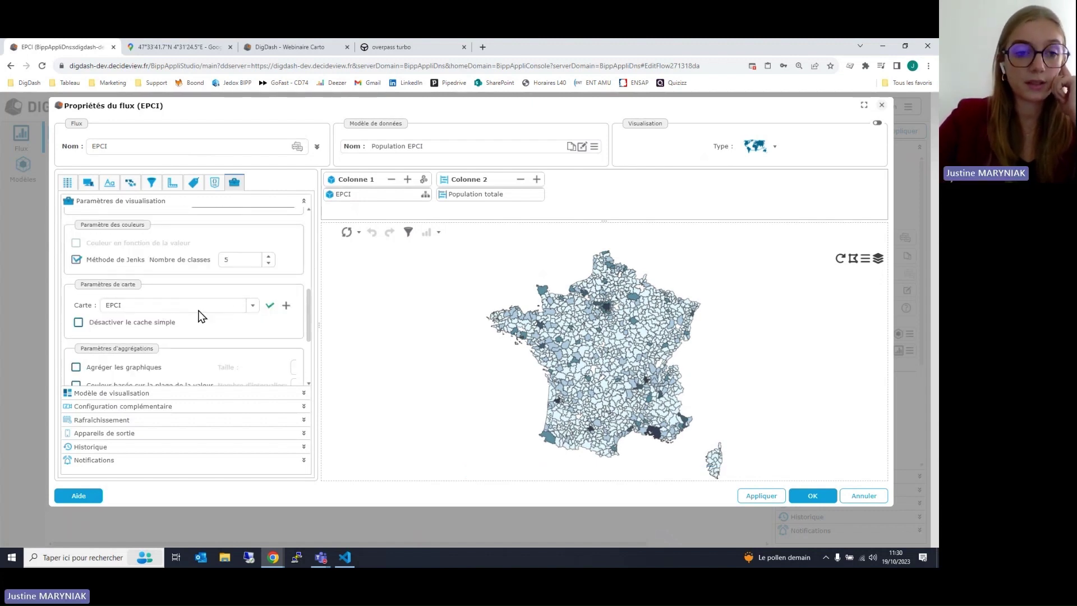
- Open the map manager from the Carte setting and examine the Géographique map's levels from Continent down to city
left_click(286, 305)
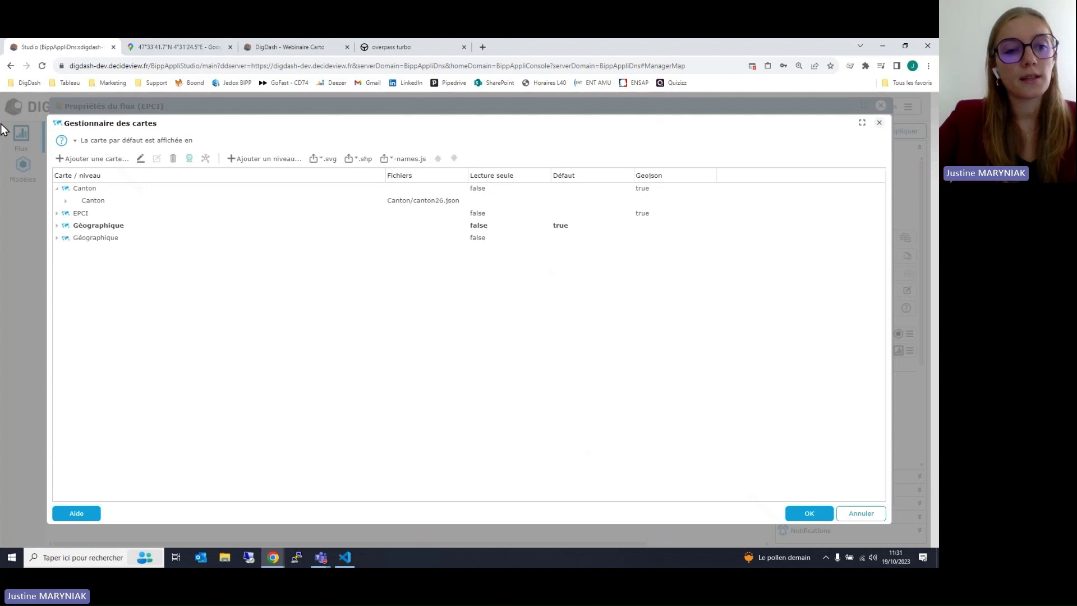
left_click(57, 188)
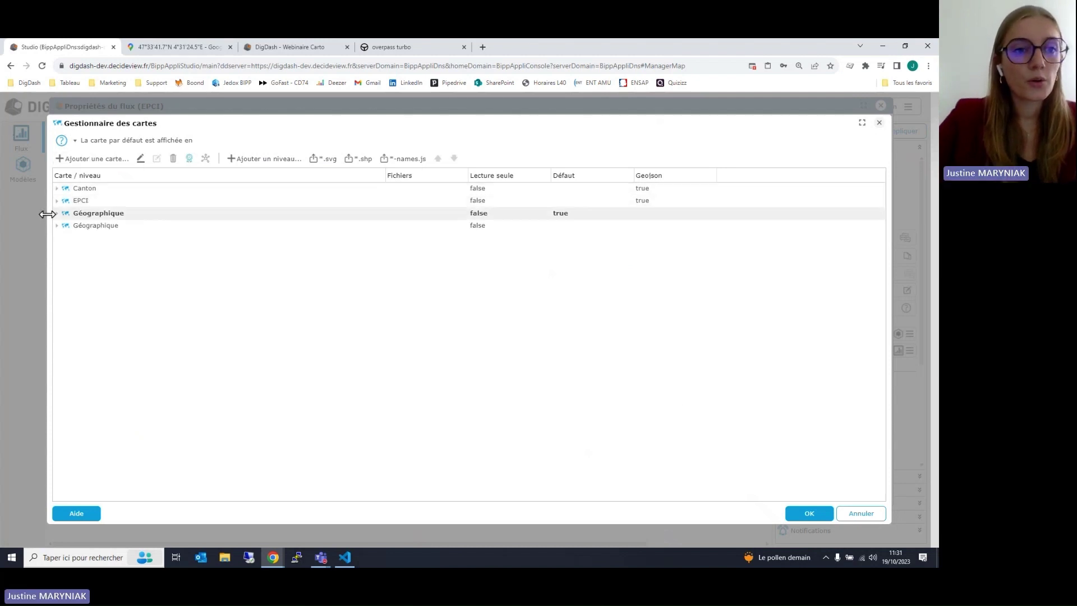
left_click(57, 214)
left_click(65, 226)
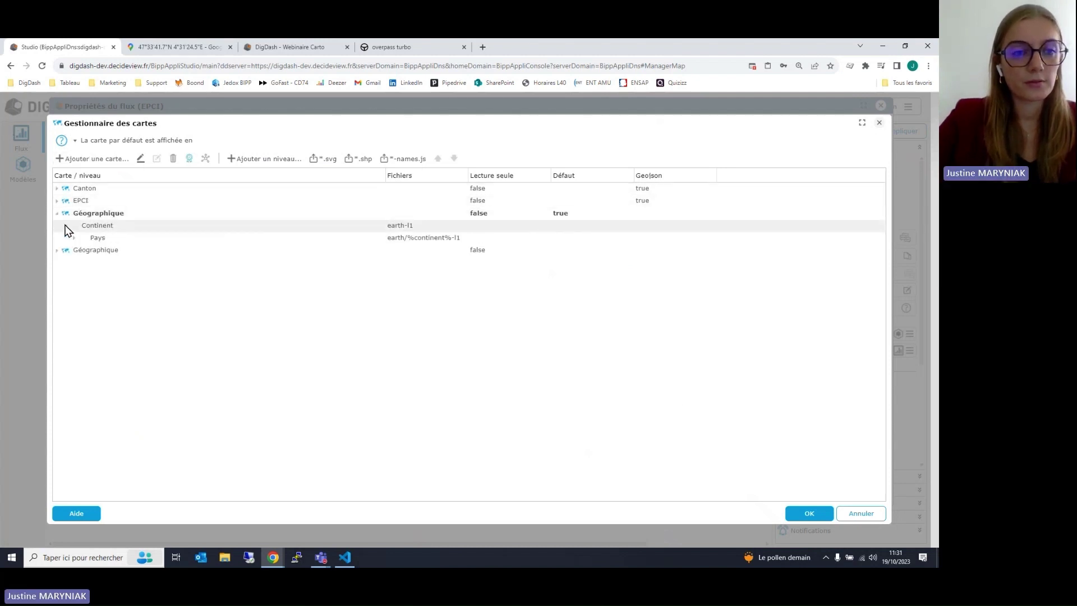
left_click(73, 239)
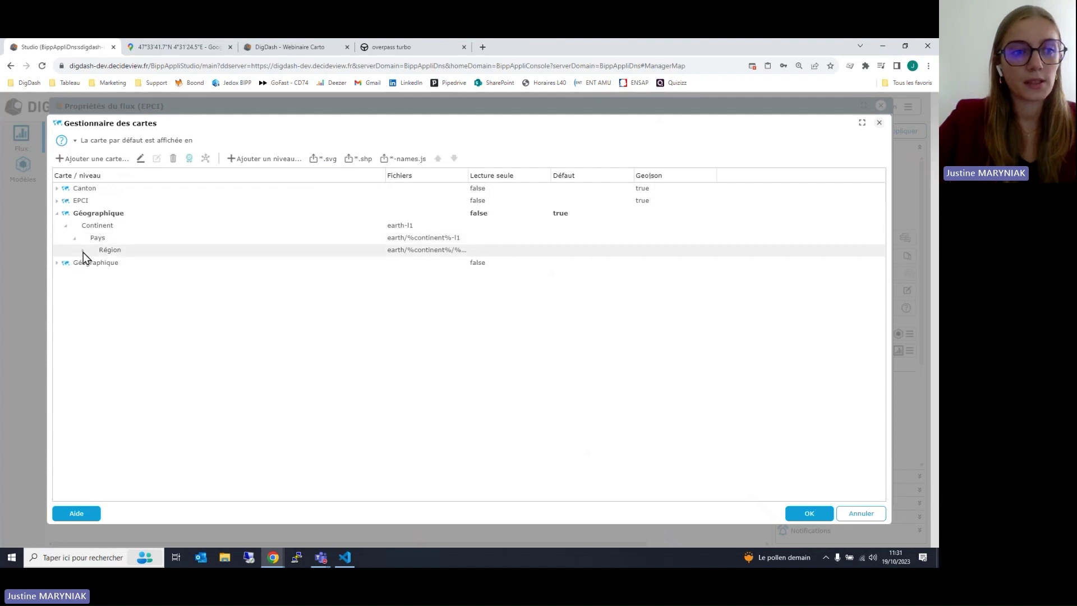
left_click(83, 251)
left_click(91, 263)
left_click(135, 277)
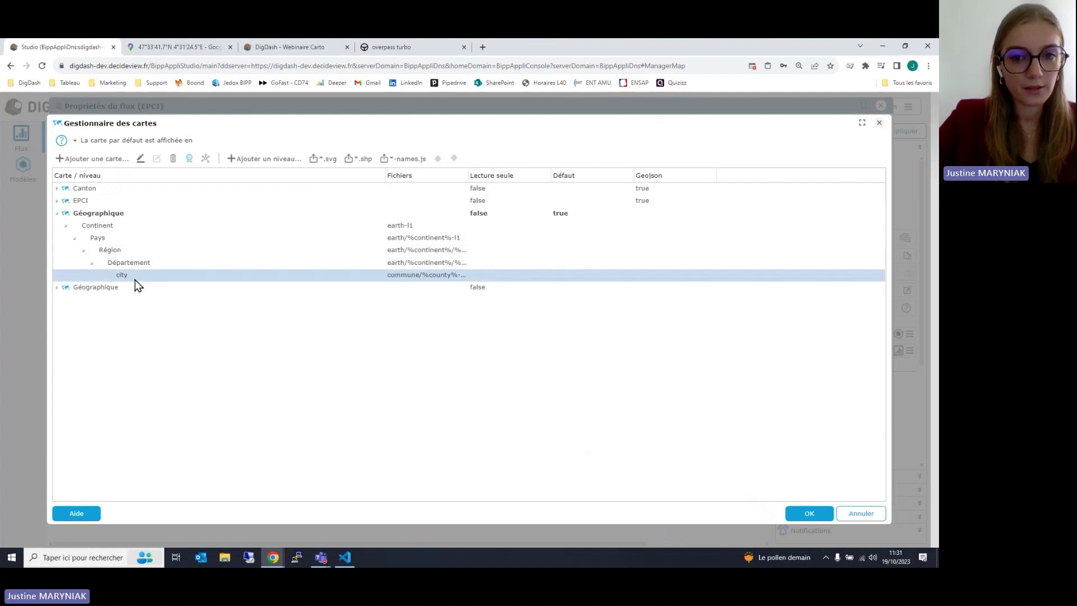
left_click(58, 213)
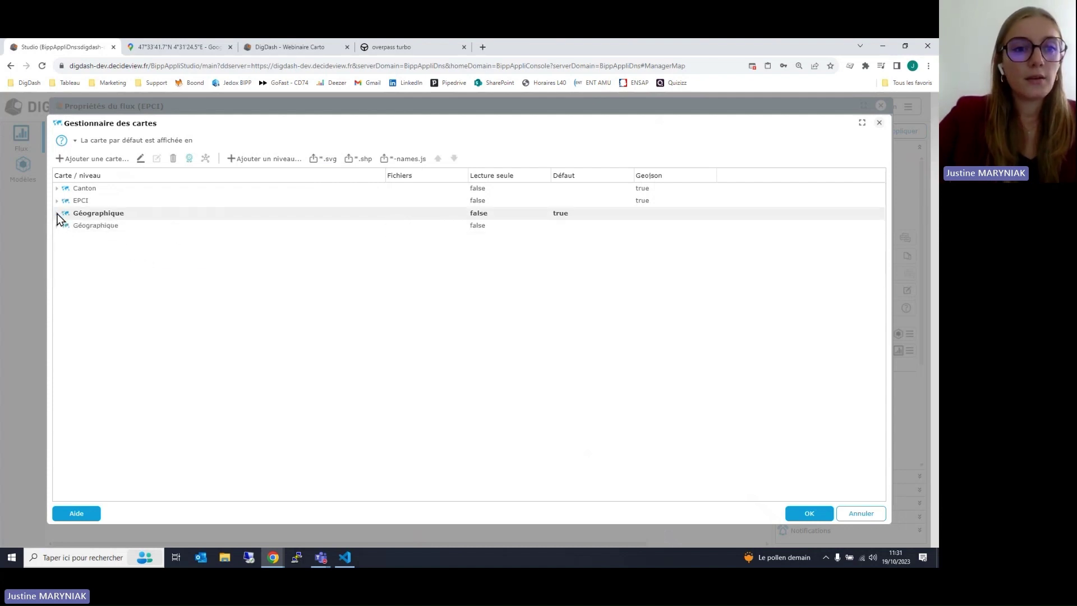
- Review the SVG, SHP and JSON format options for adding a new map, and cancel the creation
left_click(102, 160)
left_click(377, 184)
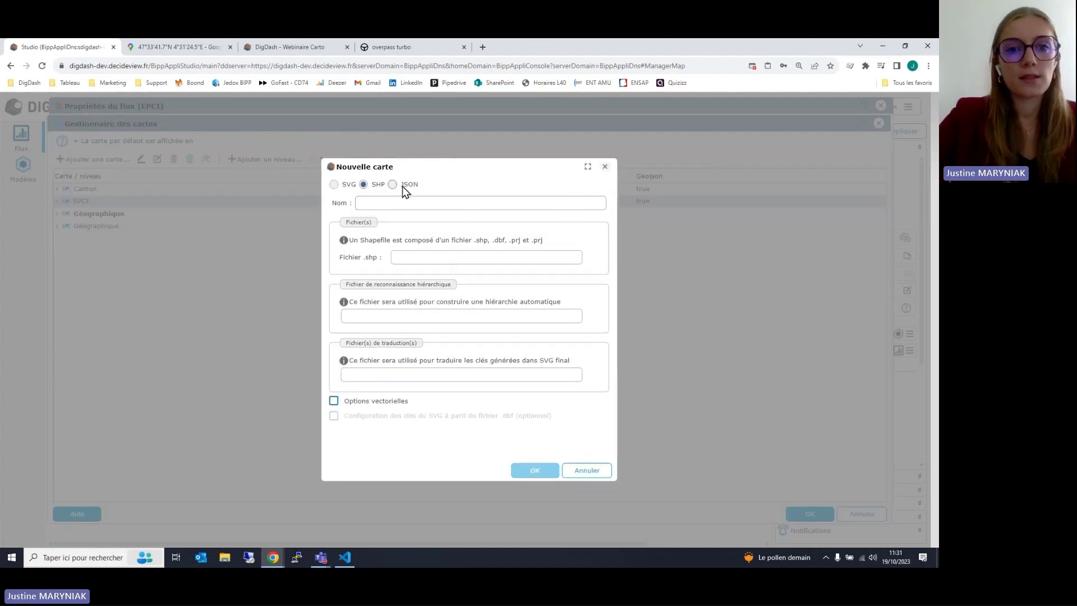
left_click(403, 187)
left_click(341, 185)
left_click(369, 185)
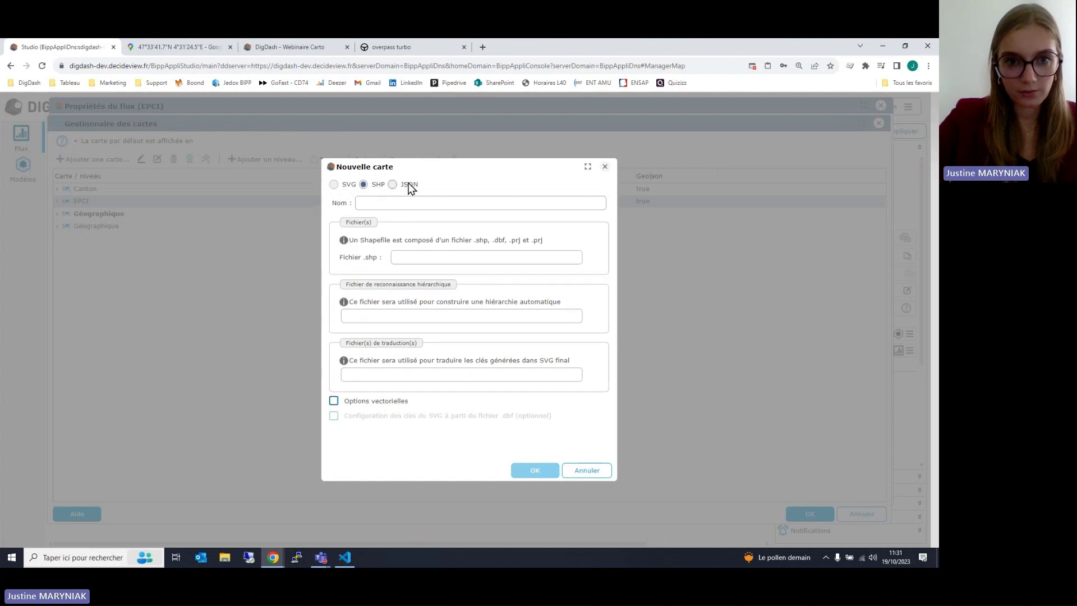
left_click(408, 185)
left_click(587, 471)
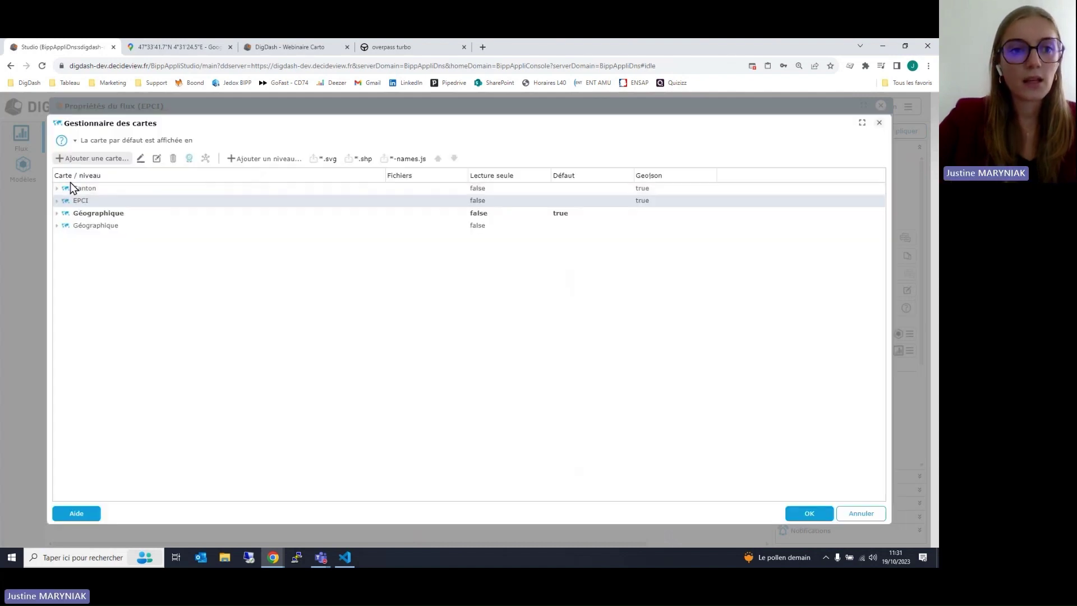
- Inspect the file attached to the EPCI map's EPCI level, and close the level editor and map manager without changes
left_click(57, 201)
left_click(131, 213)
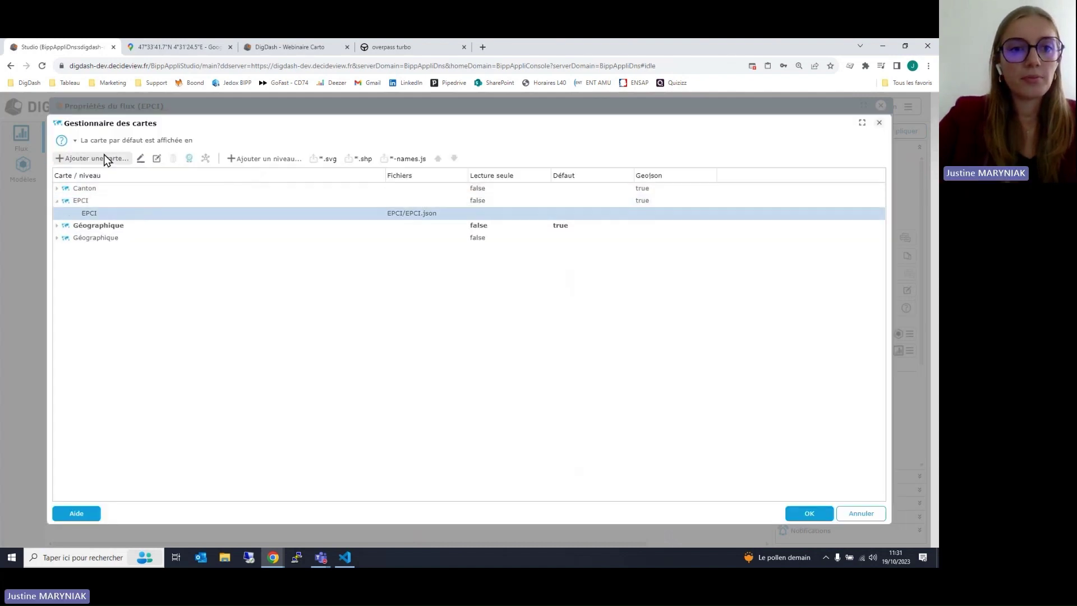
left_click(156, 158)
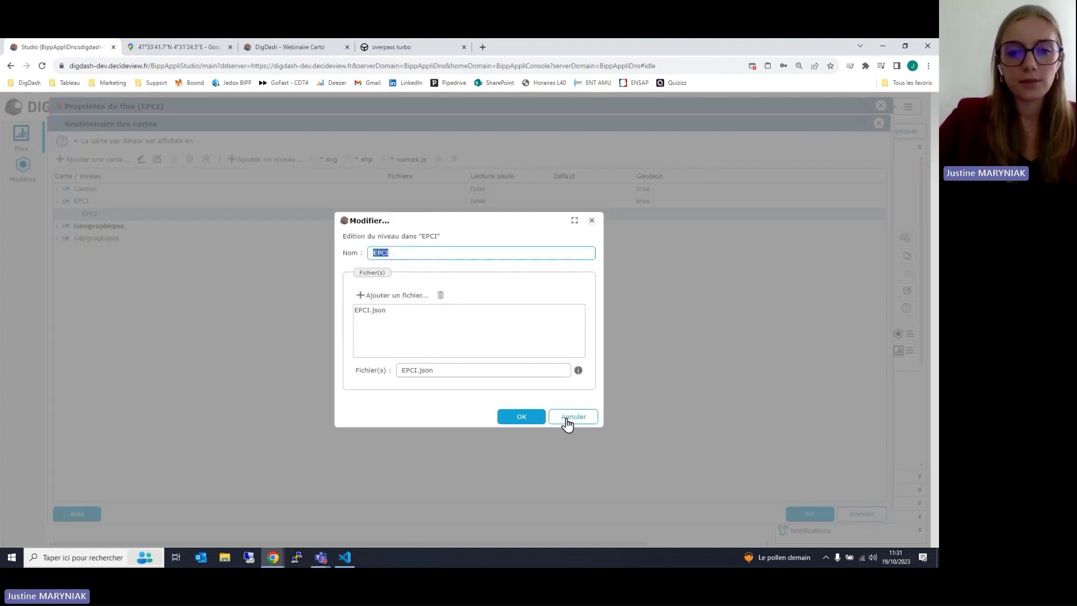
left_click(376, 312)
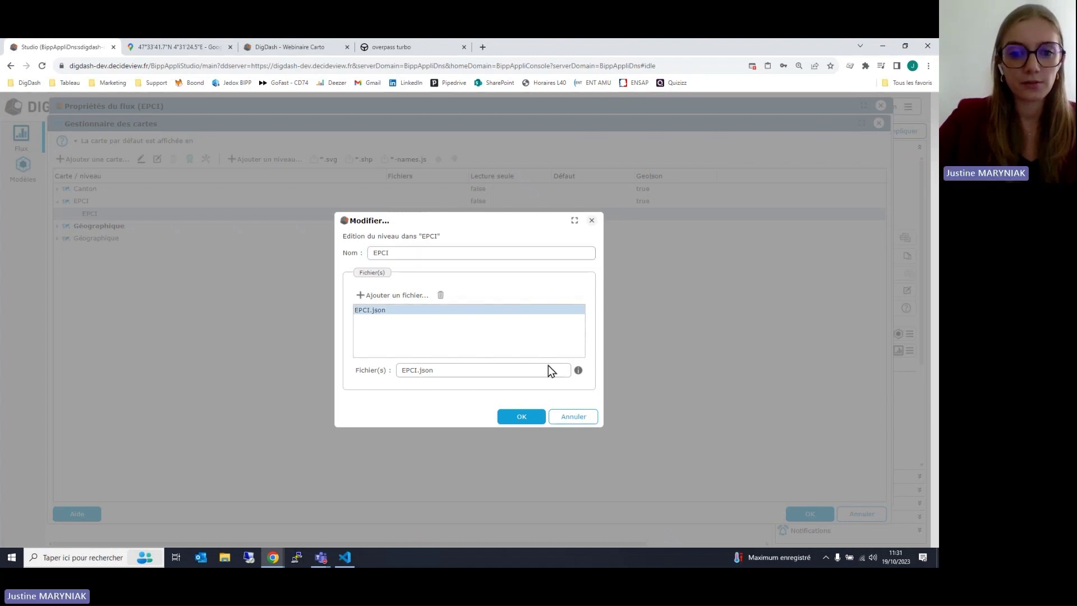
left_click(572, 416)
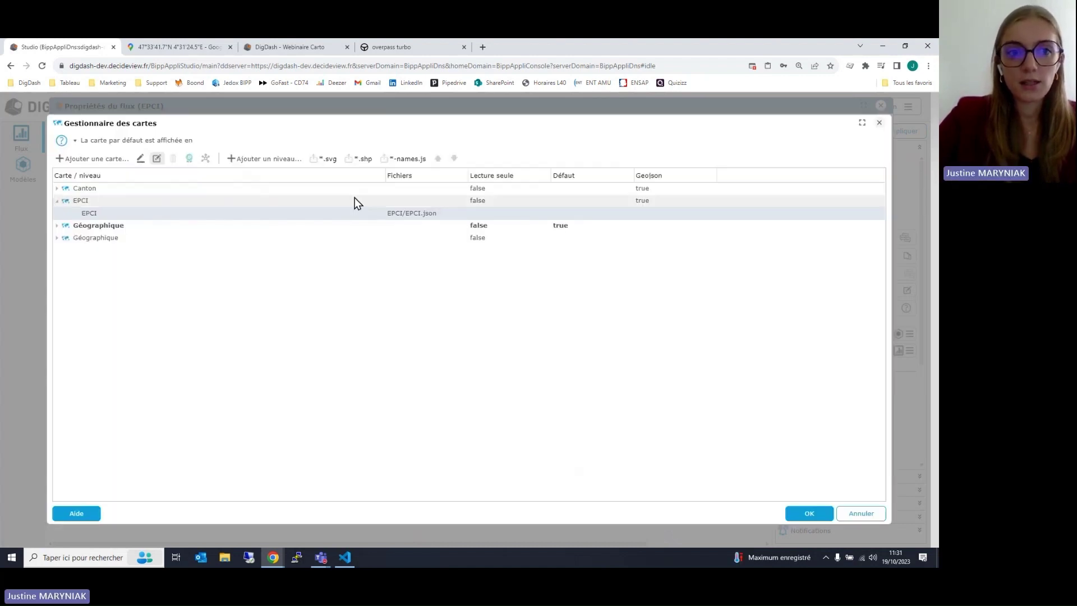
left_click(879, 515)
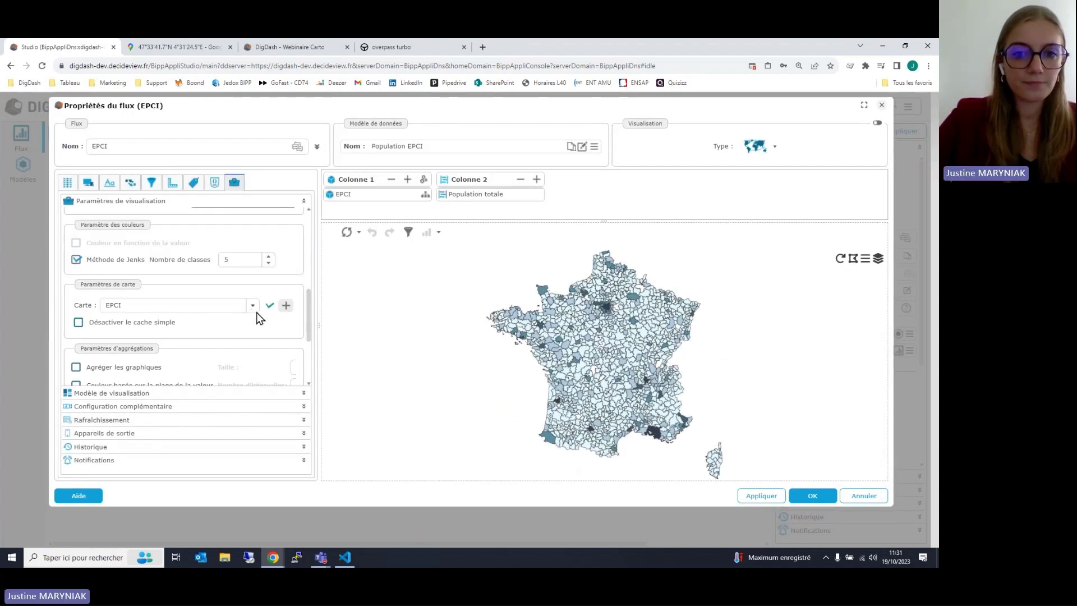
- In the map preview's WFS layer settings, link the EPCI layer's CODE_EPCI property to the EPCI dimension and close the settings
mouse_move(579, 333)
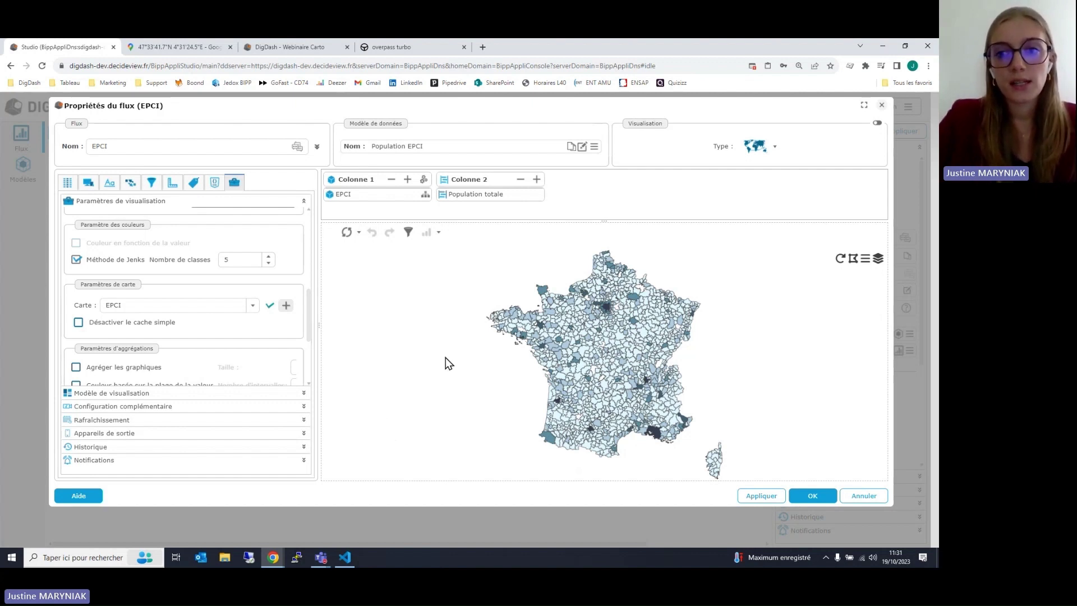
left_click(866, 261)
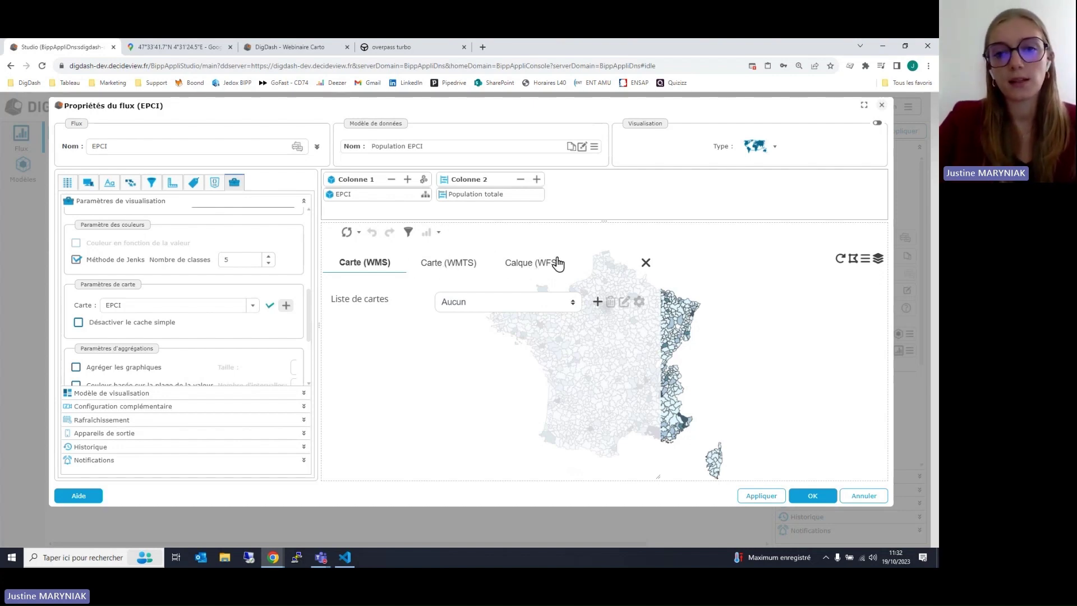
left_click(532, 267)
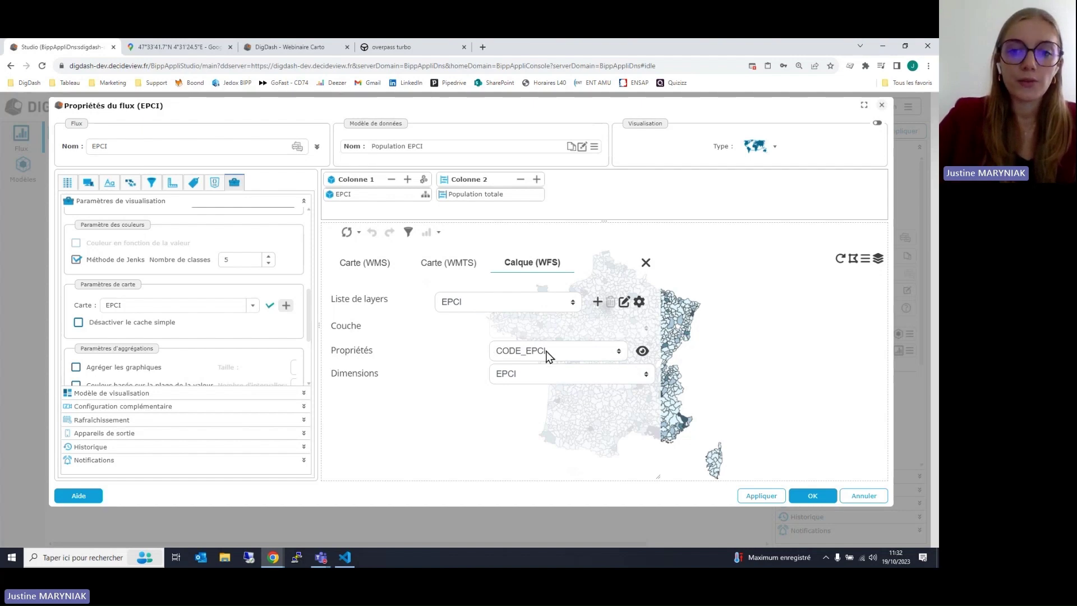
left_click(620, 353)
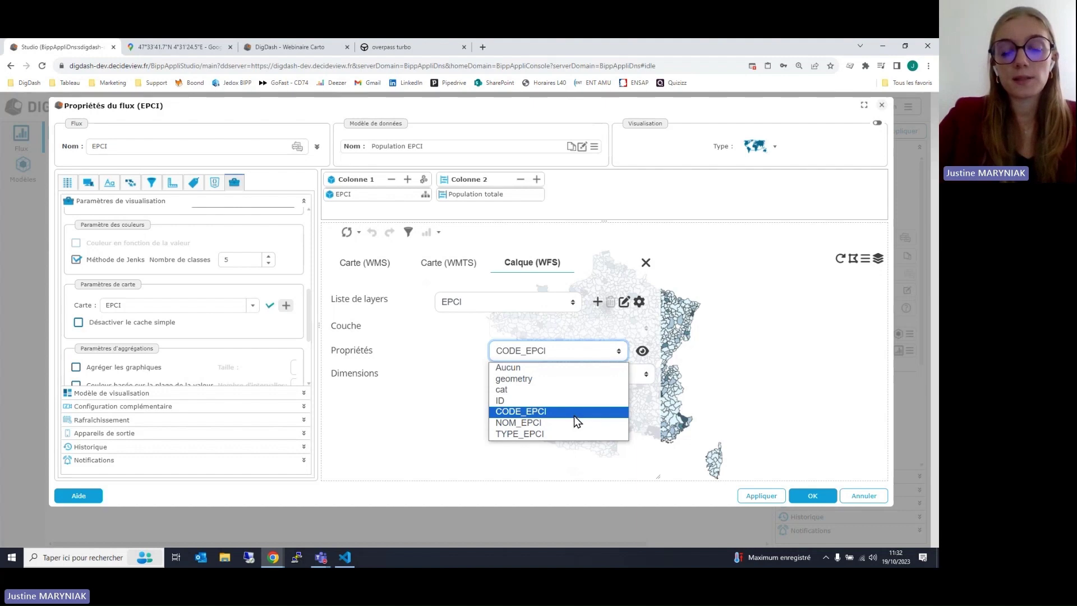
left_click(540, 414)
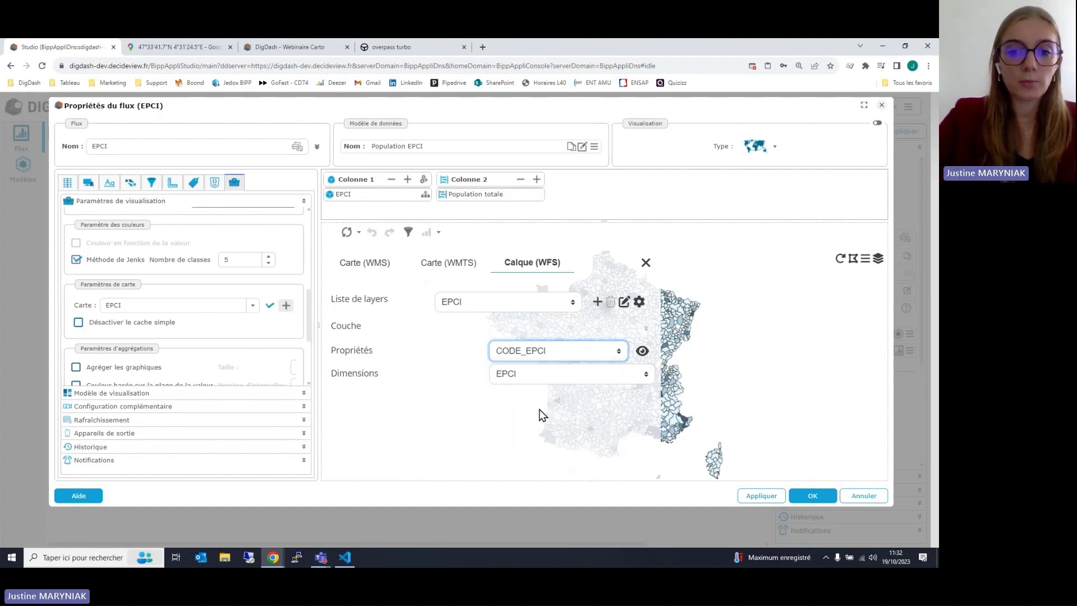
left_click(531, 374)
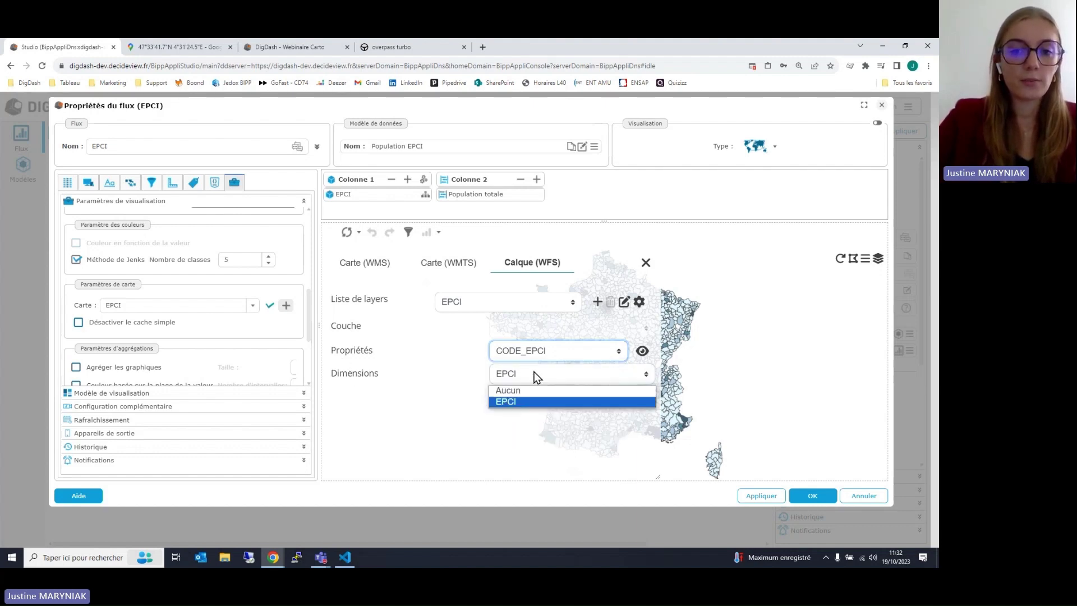
left_click(532, 402)
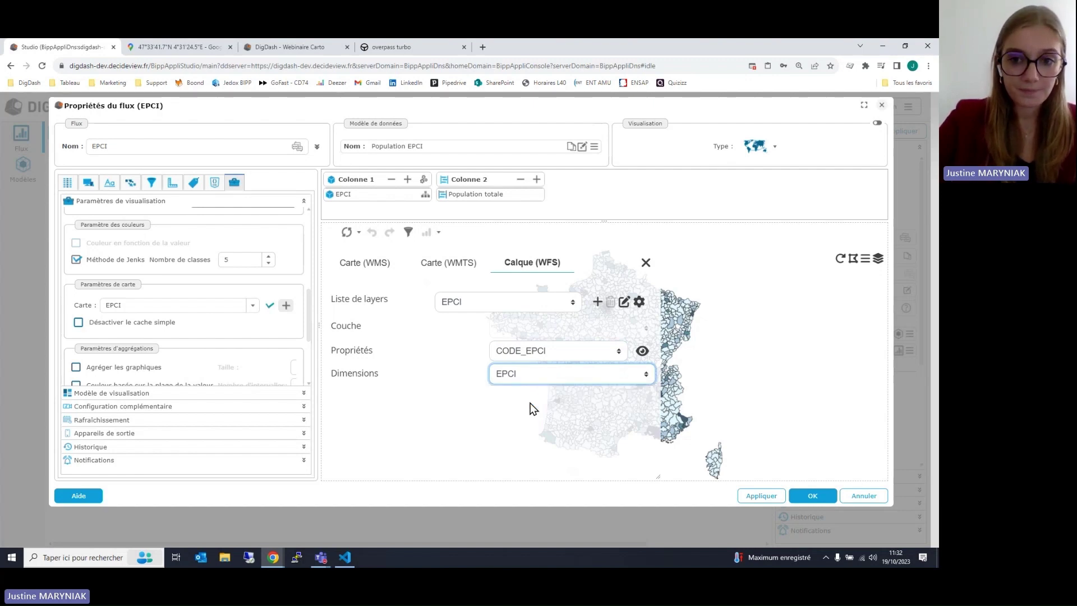
left_click(646, 262)
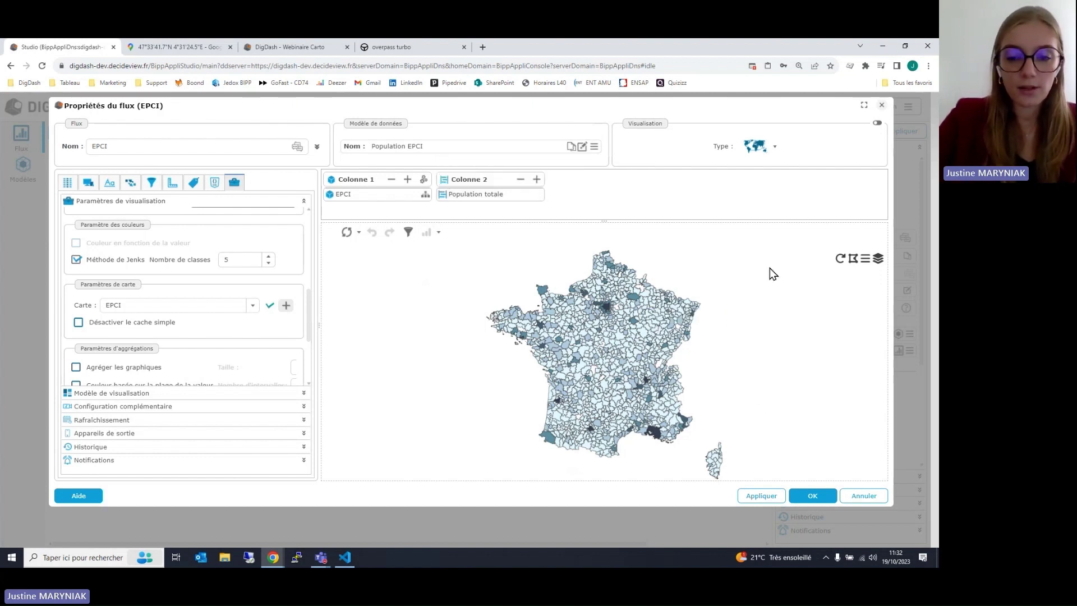
- Disable the "OSM - Cacher fond de carte" style so the map preview uses its OpenStreetMap background
mouse_move(634, 318)
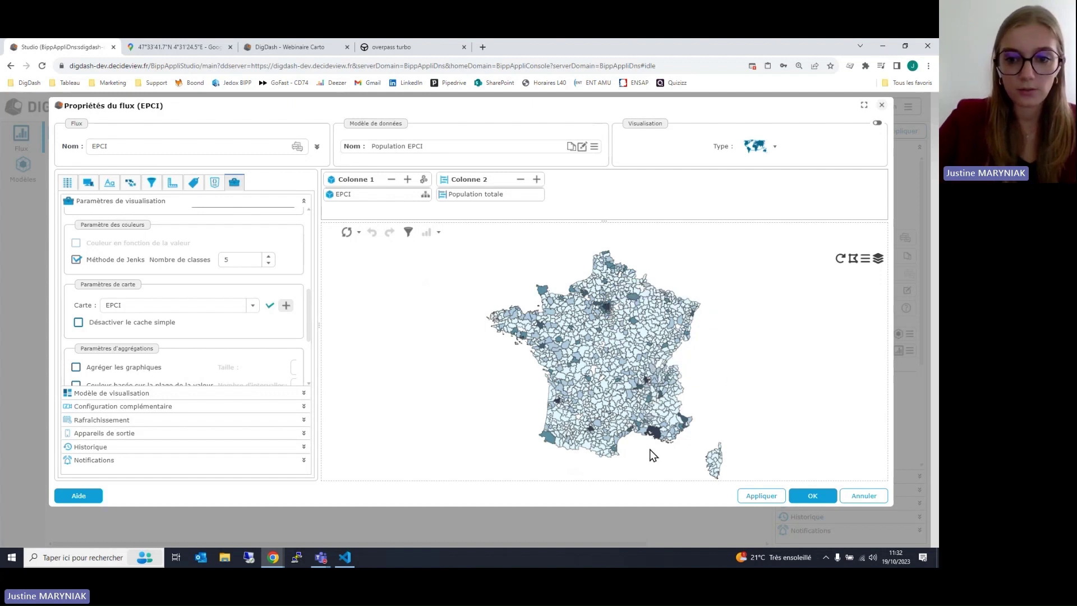
mouse_move(653, 437)
mouse_move(559, 416)
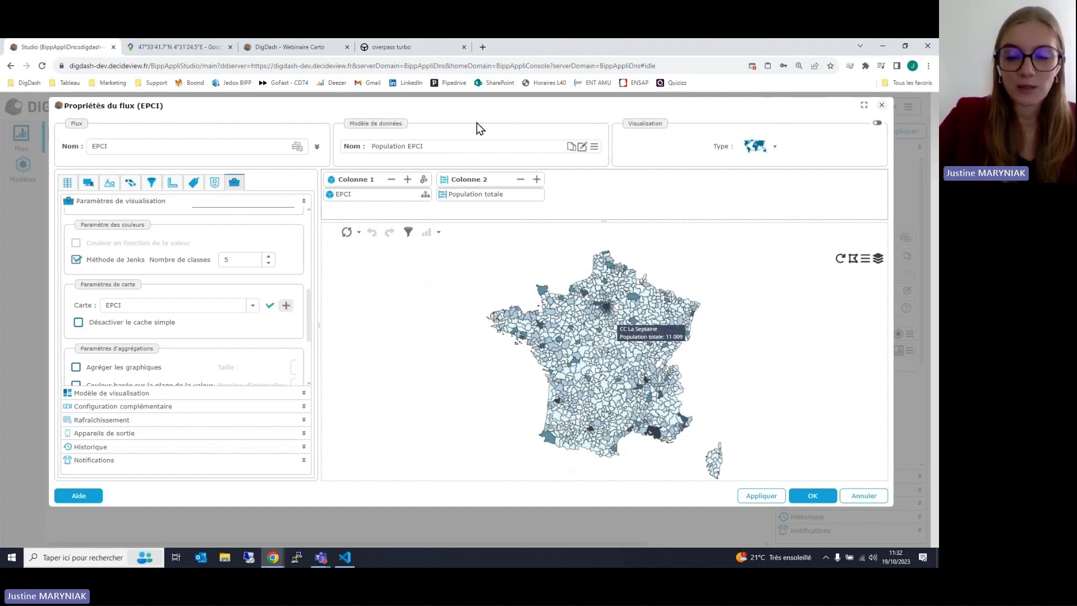
left_click(218, 182)
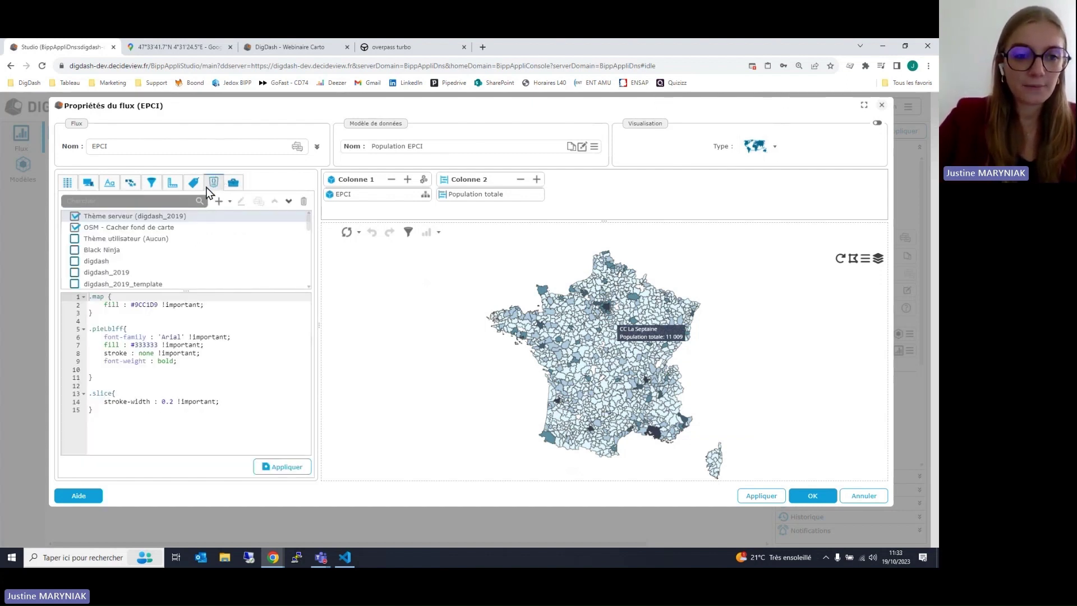
left_click(74, 227)
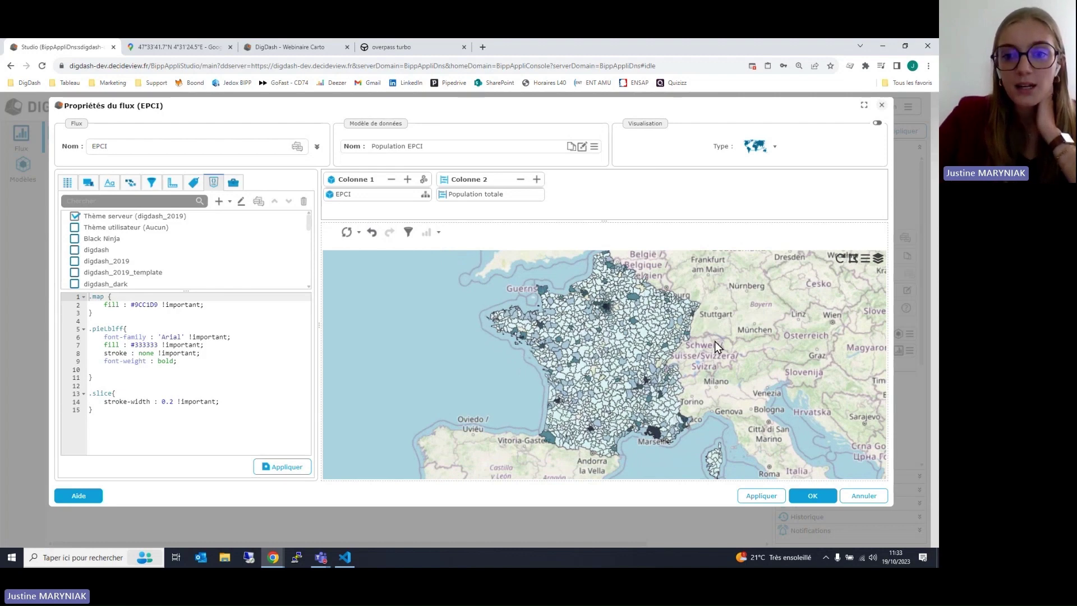
scroll(715, 341, "down", 1)
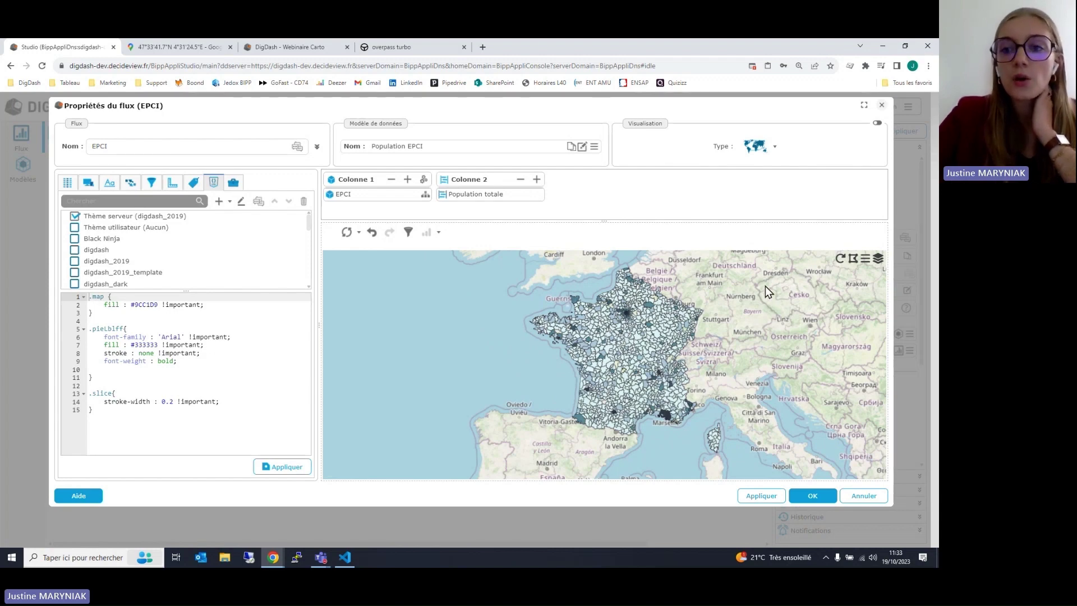
- Compare the preview with the Défaut background and the EPCI layer each turned off and back on
mouse_move(878, 261)
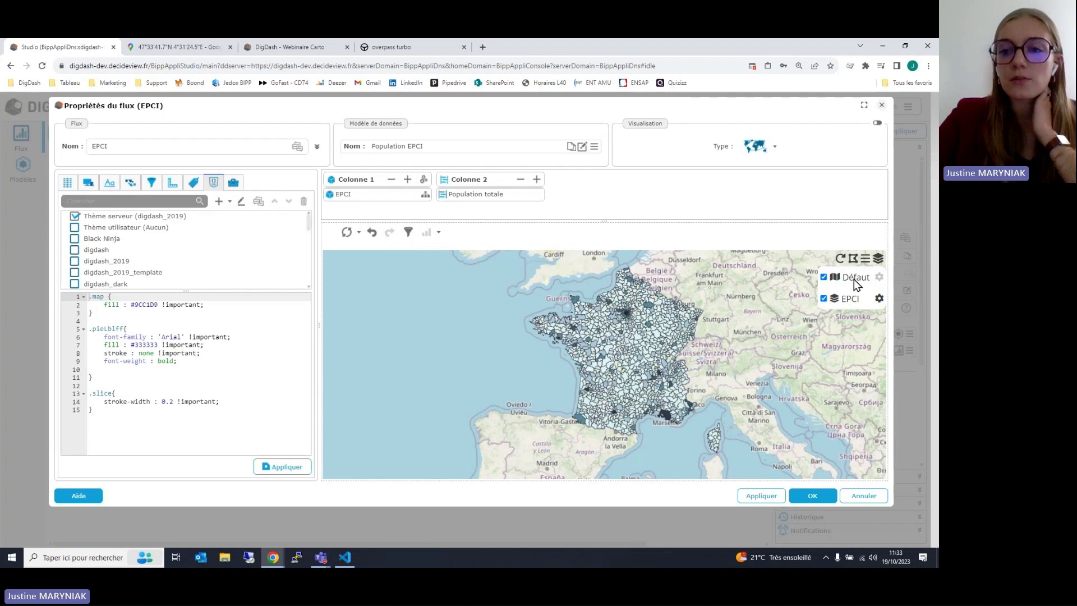
left_click(824, 277)
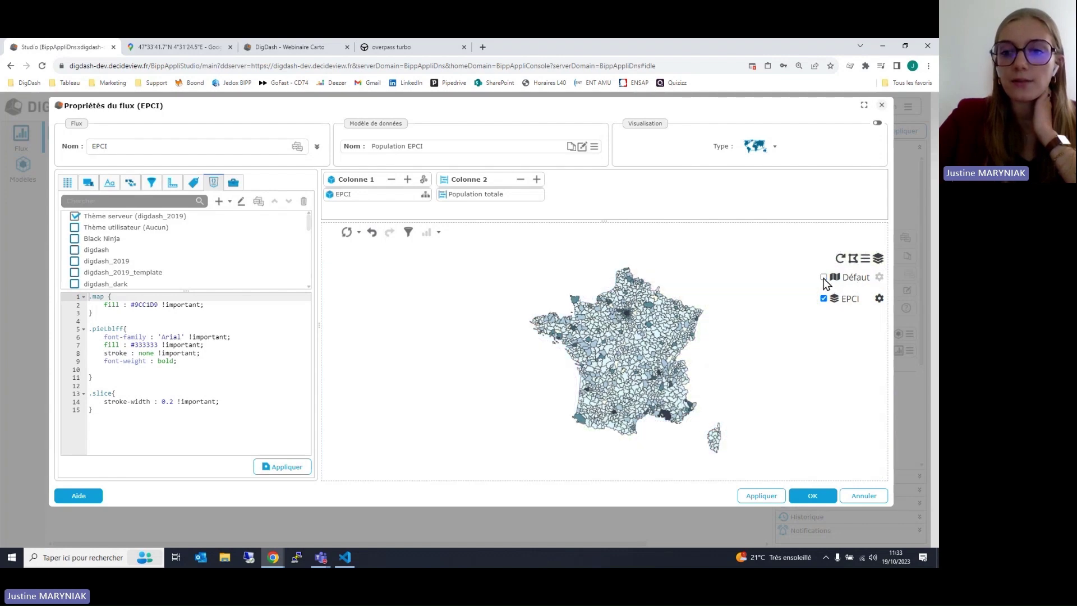
left_click(823, 278)
left_click(824, 298)
left_click(824, 299)
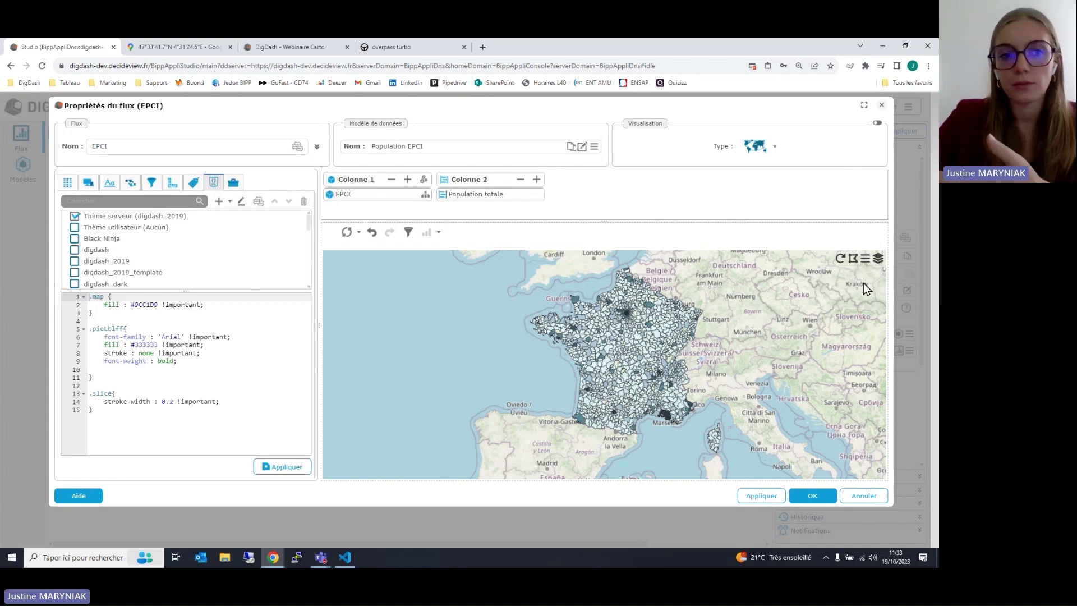
- Search the styles for "osm" and enable "OSM - Cacher fond de carte" to hide the map background
left_click(198, 202)
type("o")
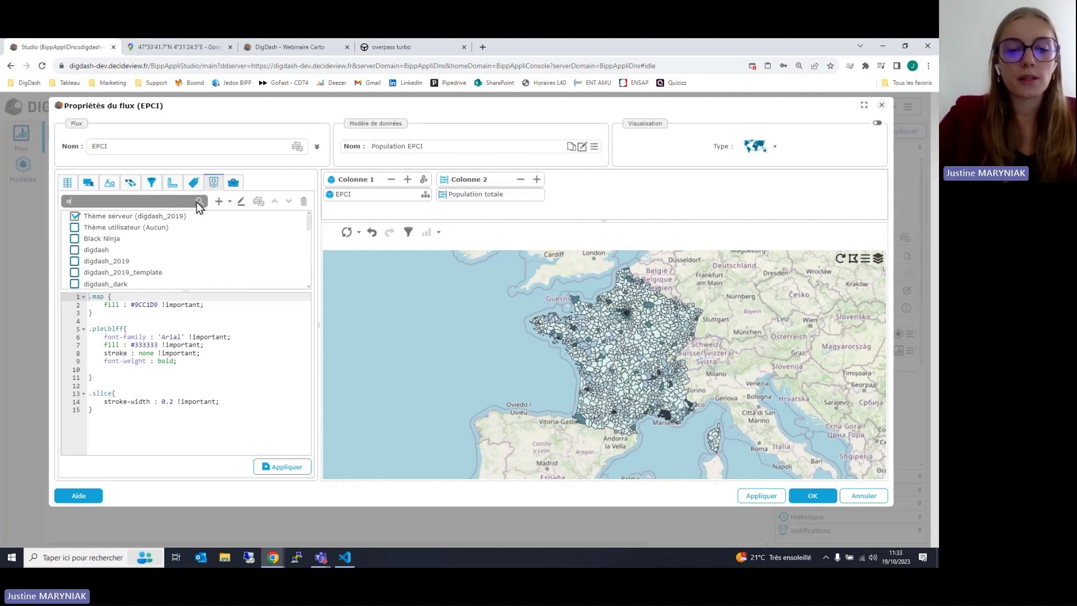
type("sm")
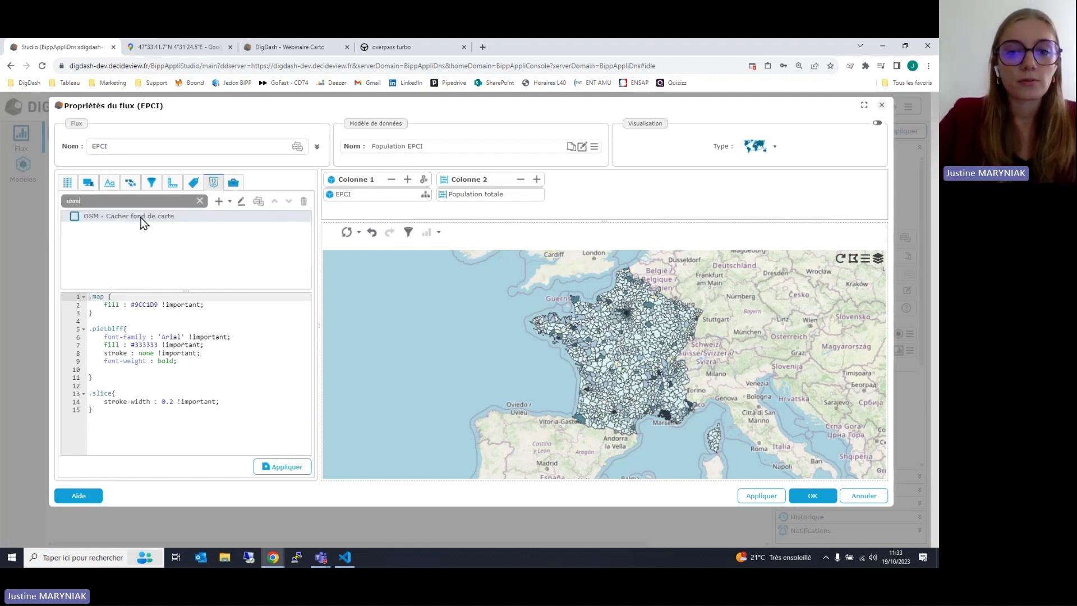
left_click(75, 217)
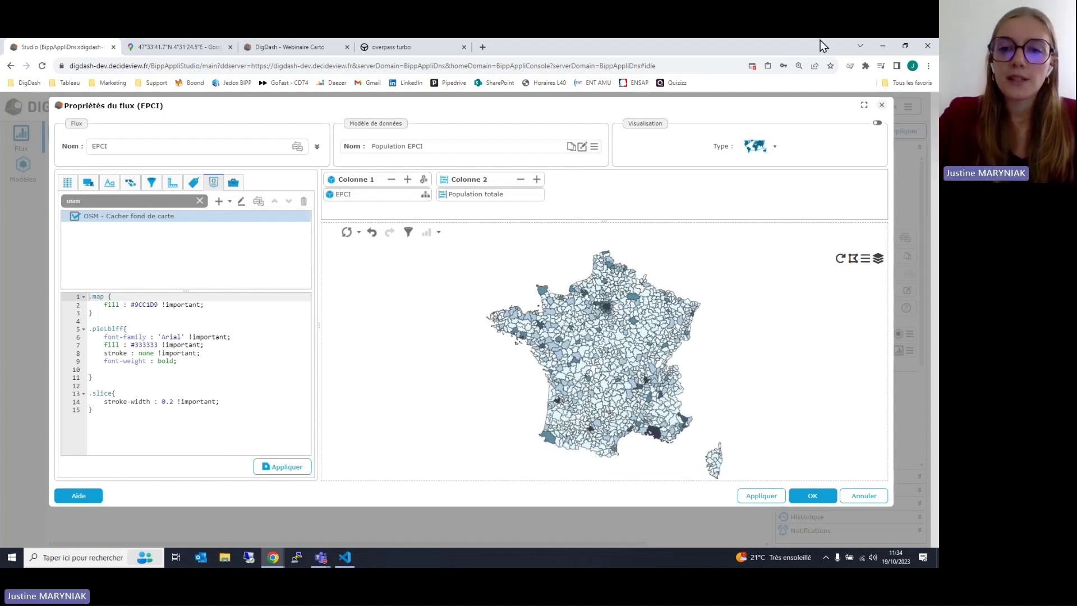
- Try a higher opacity for the EPCI layer's attributes, and close the flow properties, discarding the unsaved changes
mouse_move(882, 262)
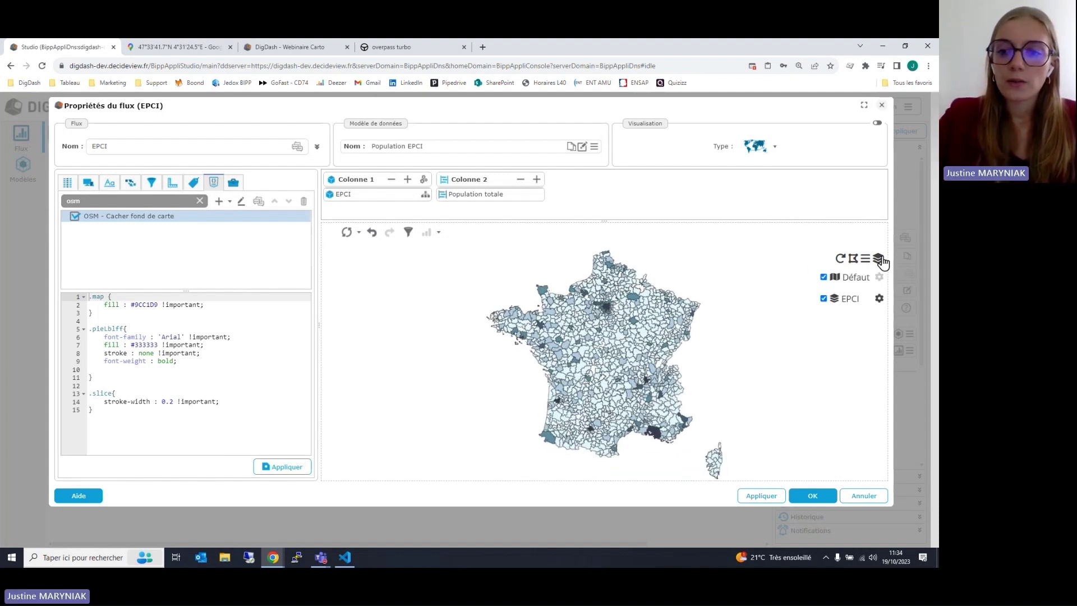
left_click(880, 300)
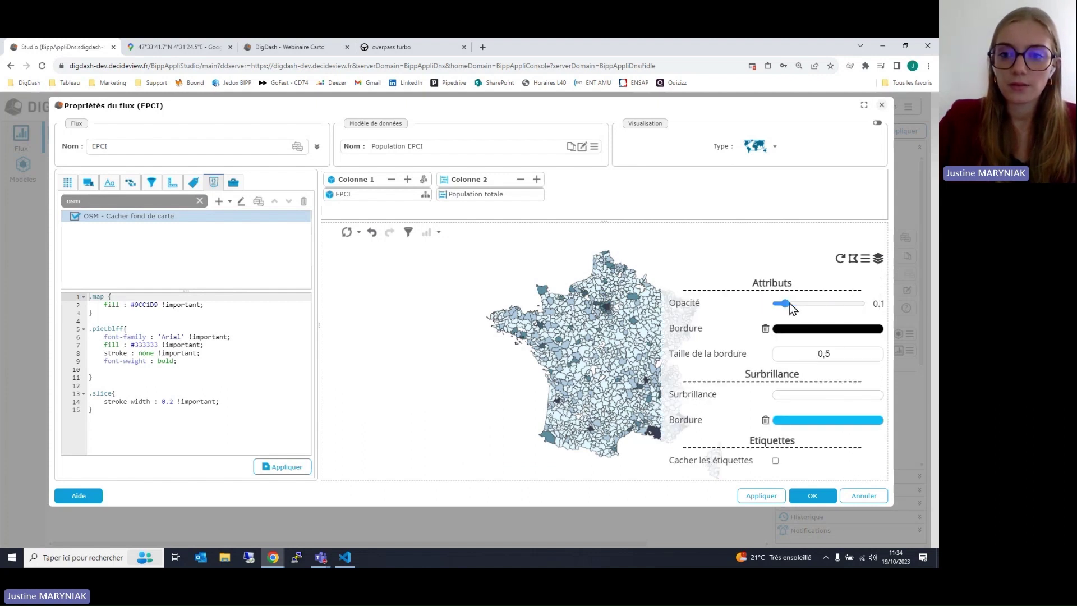
left_click_drag(790, 304, 830, 306)
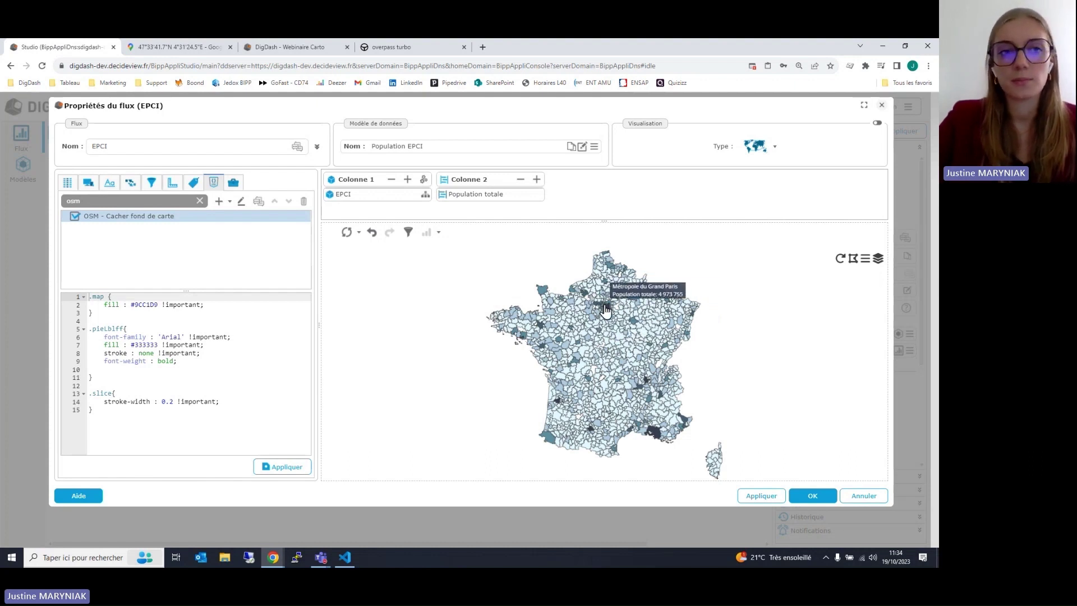
left_click(861, 503)
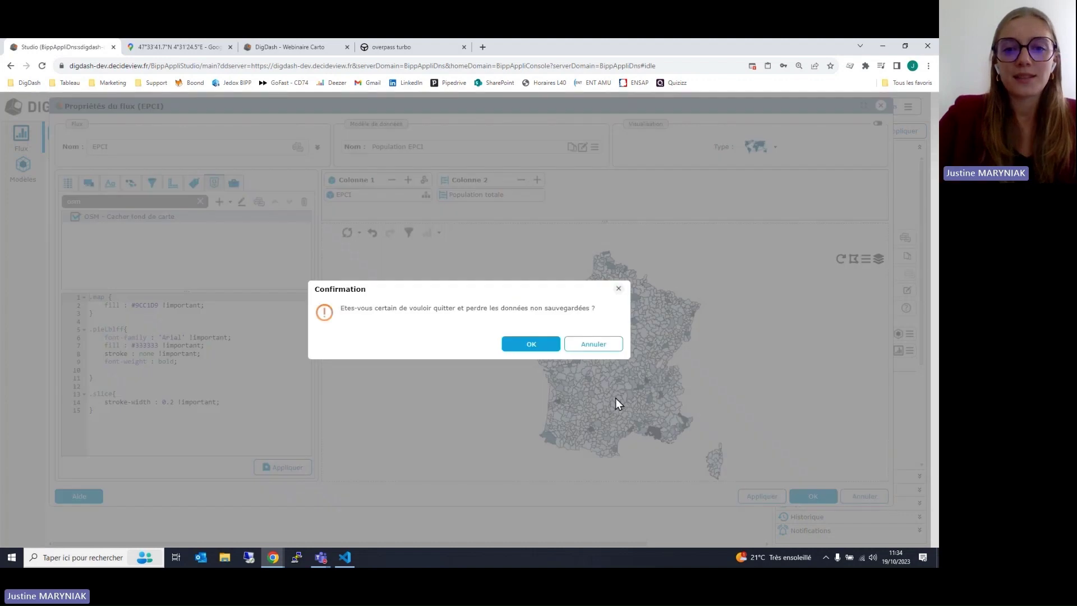
left_click(529, 345)
- Switch to the Webinaire DigDash Cartographie.pdf window in Chrome, start presentation mode and advance to the Carte graphique slide
mouse_move(275, 555)
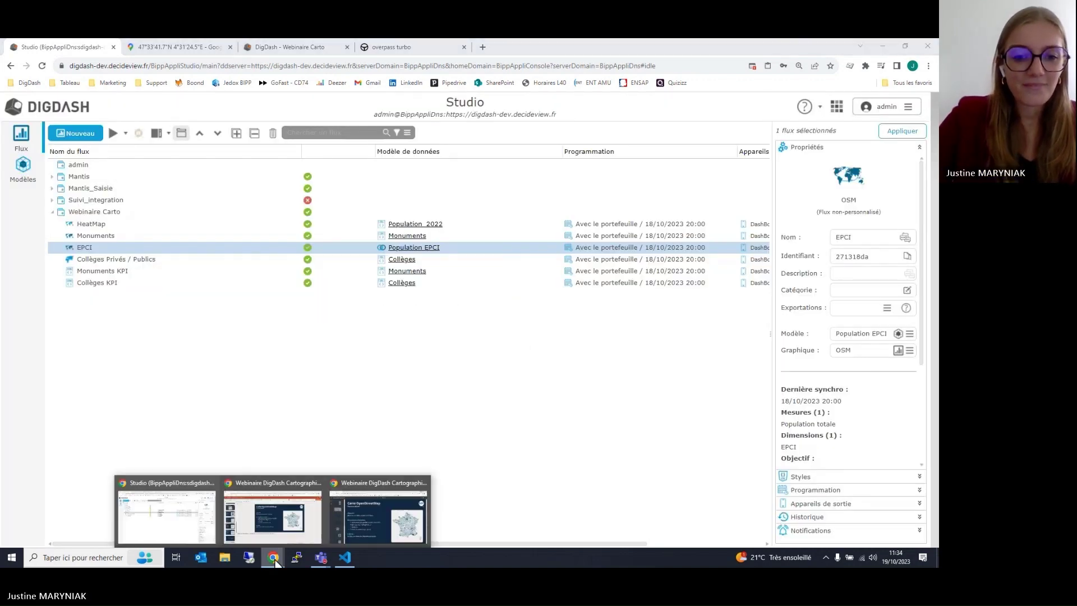
left_click(384, 517)
left_click(922, 106)
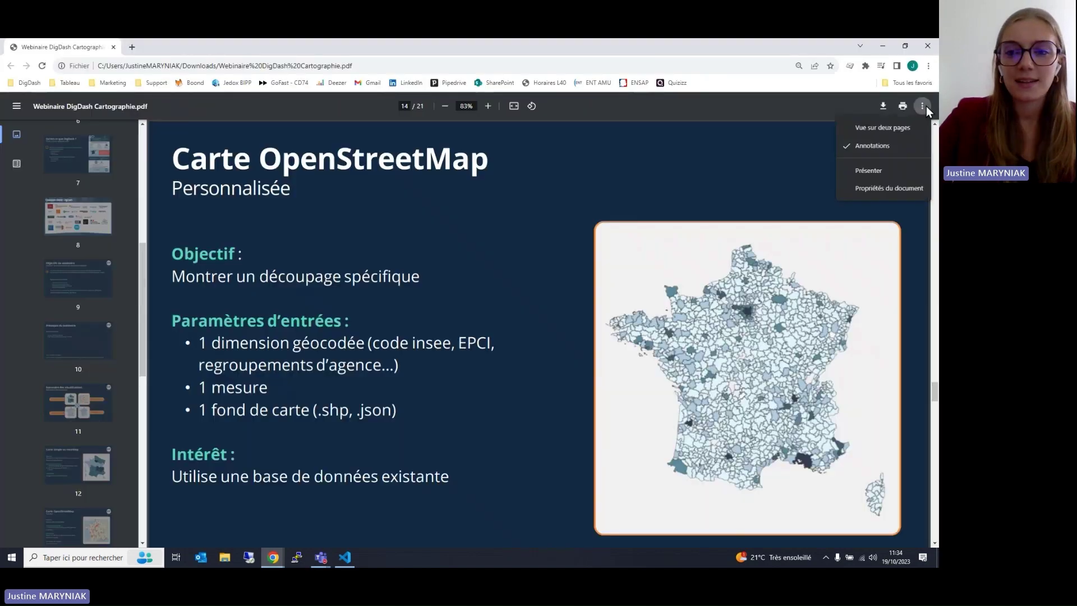
left_click(898, 173)
key("Right")
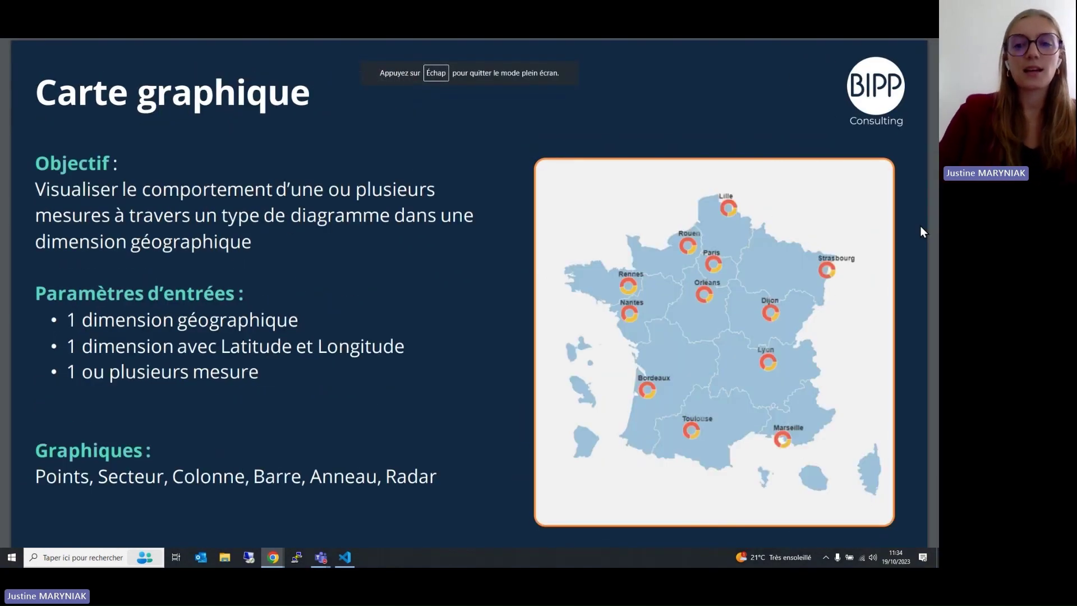